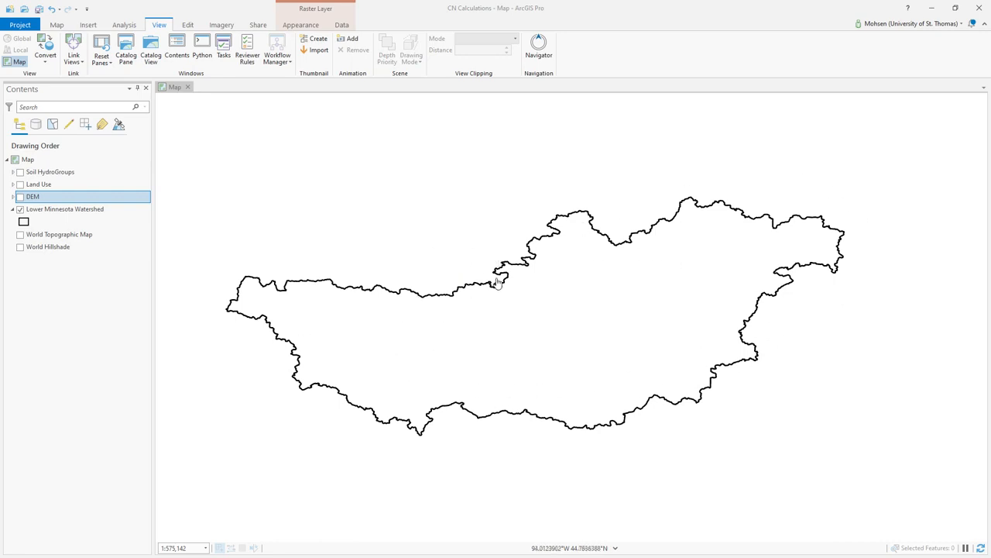
# Step: Examine the Soil HydroGroups layer's legend and its extent on the map, leaving the layer hidden and its legend collapsed
pyautogui.click(13, 171)
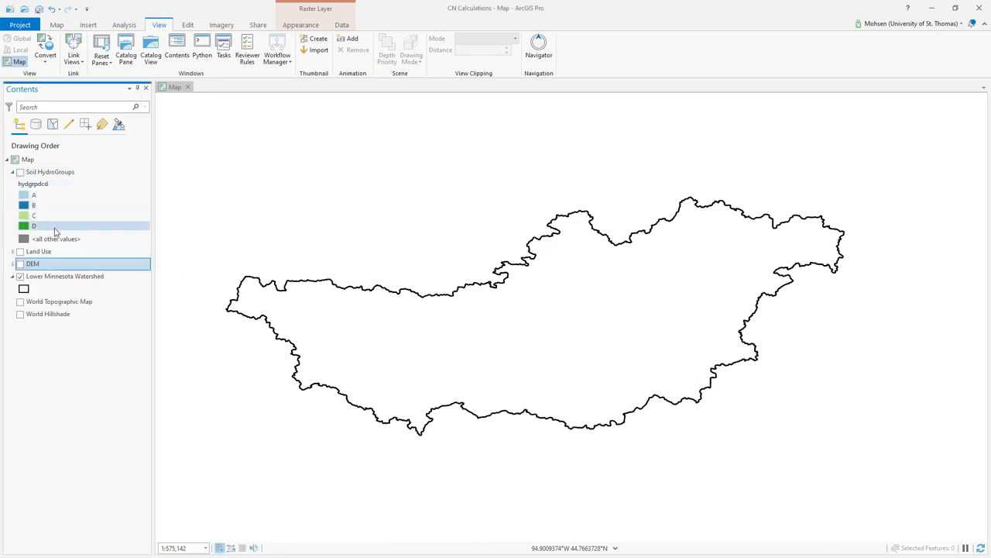
pyautogui.click(20, 173)
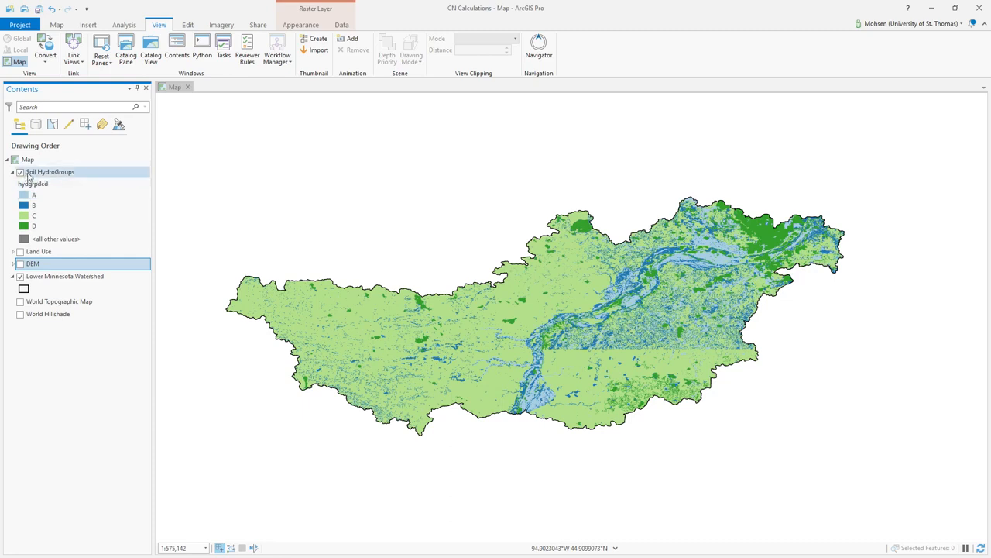
pyautogui.click(20, 173)
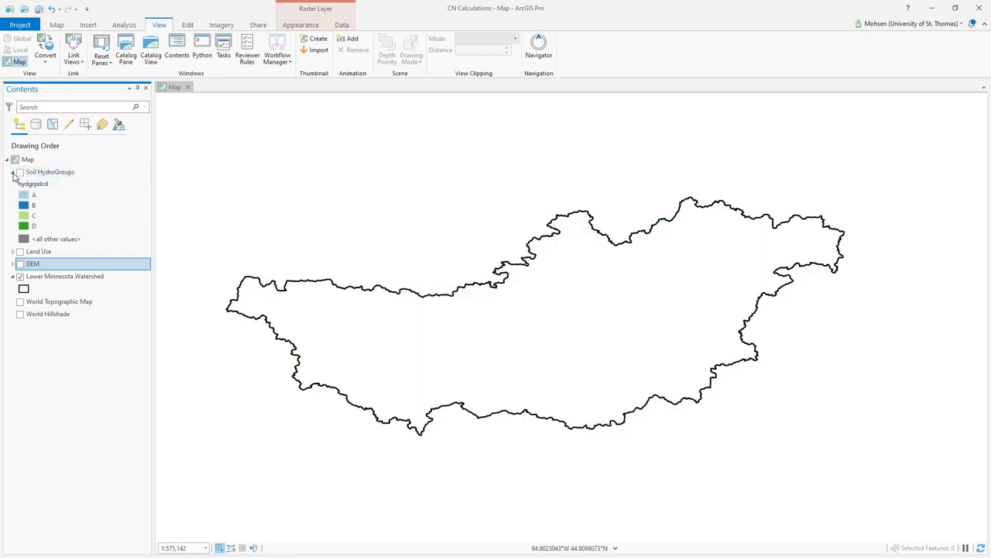
pyautogui.click(14, 172)
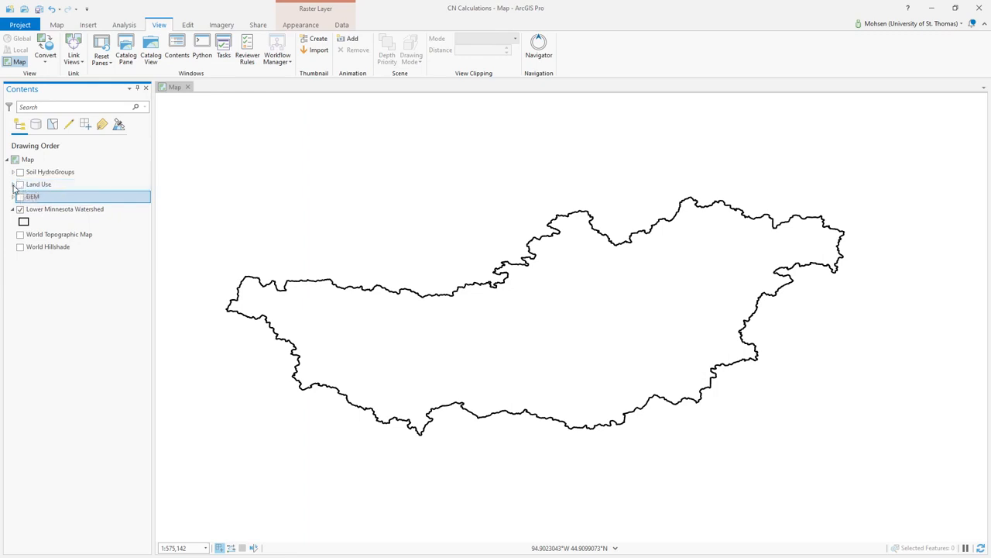
# Step: Display the Land Use layer with its class legend expanded and open its attribute table
pyautogui.click(12, 184)
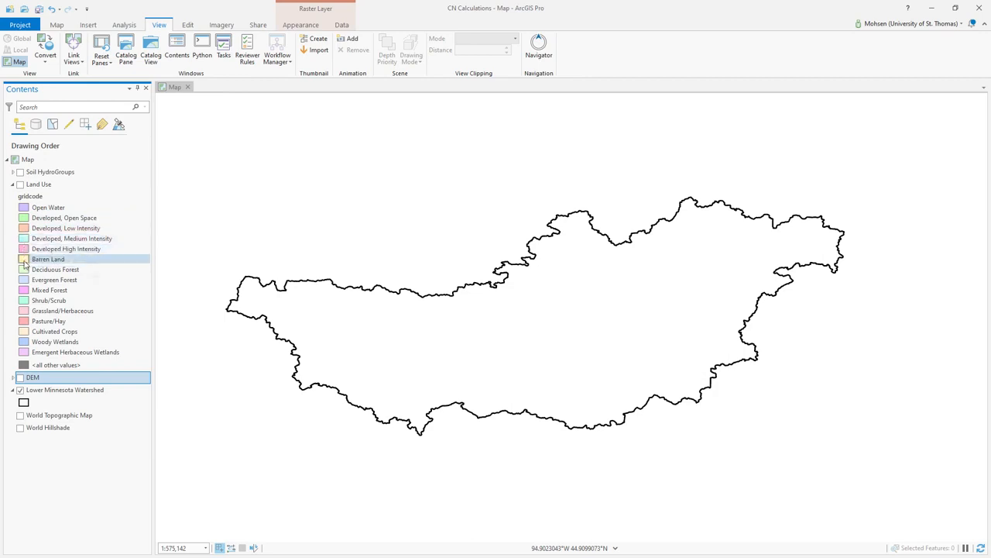
pyautogui.click(21, 185)
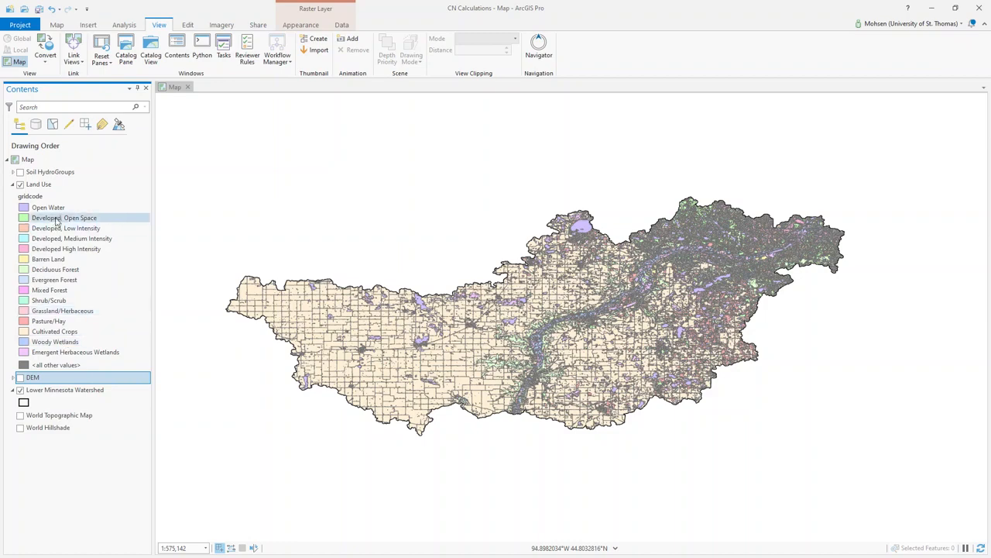
pyautogui.rightClick(43, 186)
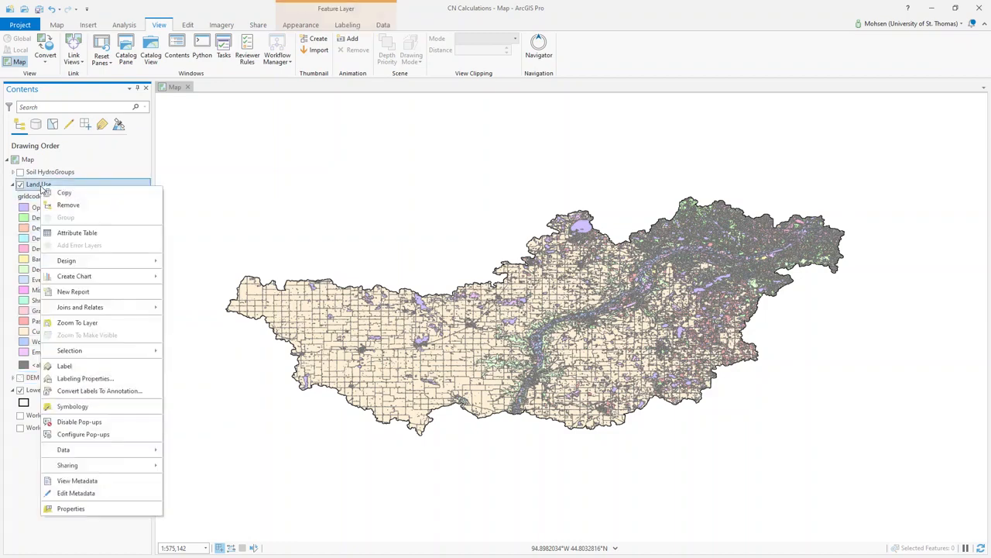
pyautogui.click(77, 234)
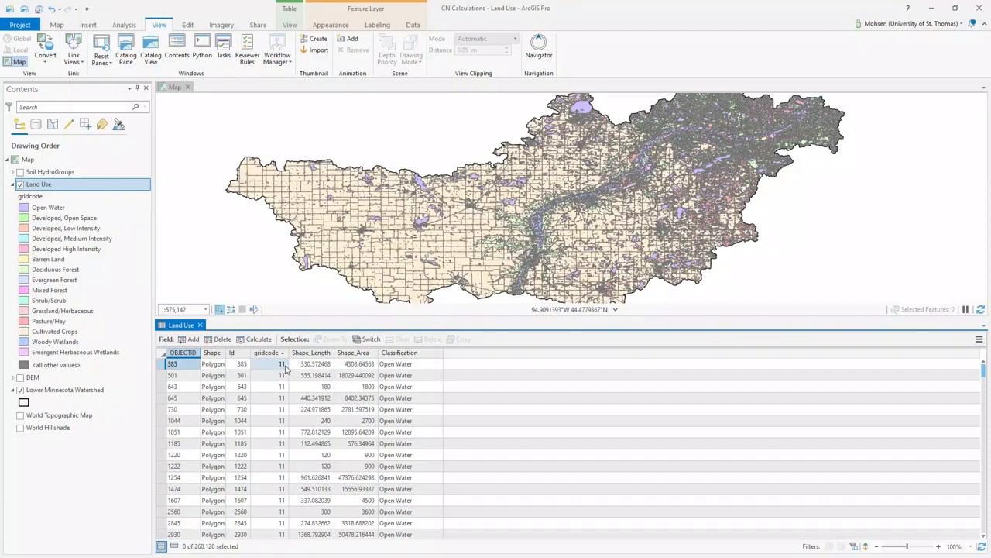
# Step: Look through the gridcode and Classification values in the Land Use attribute table, and close the table
pyautogui.scroll(-10, 415, 441)
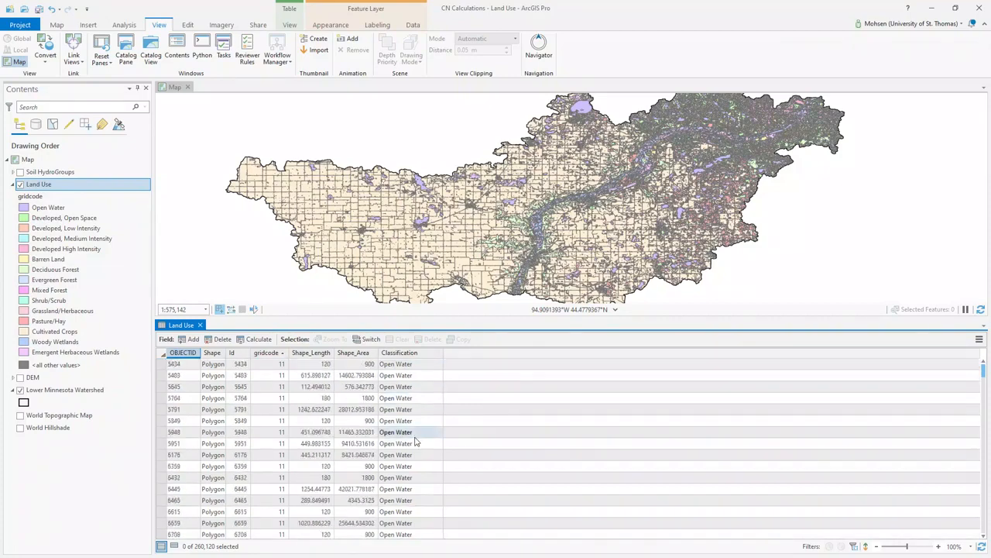
pyautogui.scroll(-10, 414, 441)
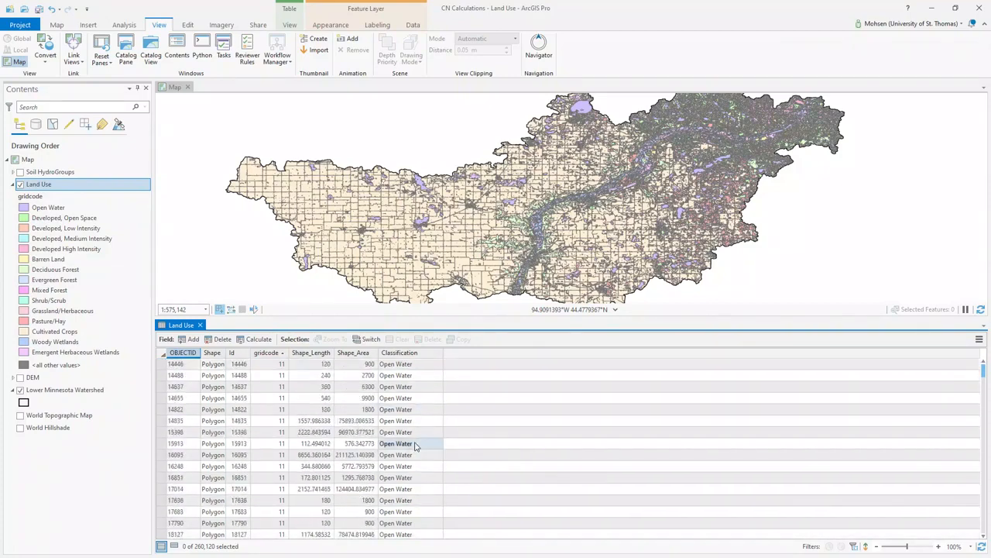
pyautogui.moveTo(982, 376); pyautogui.dragTo(983, 391)
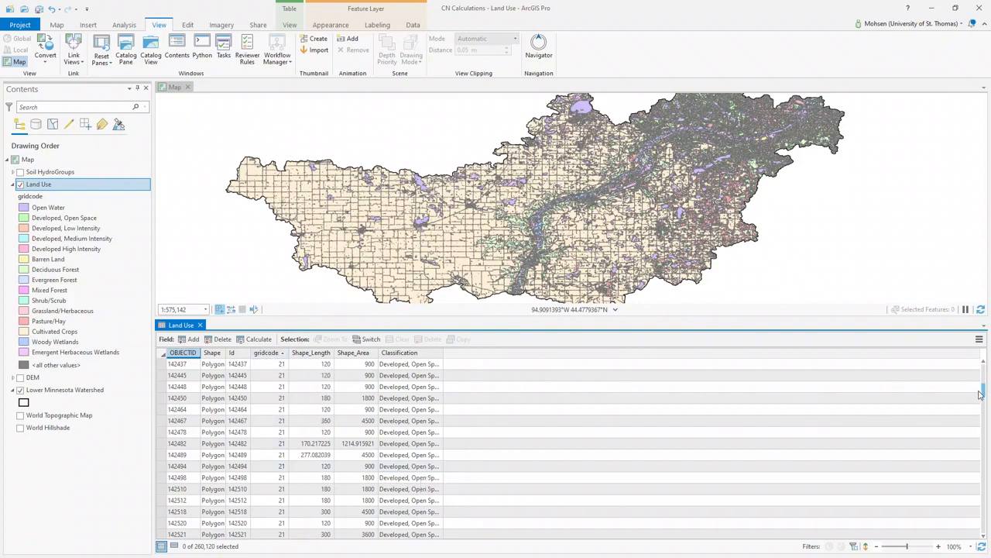
pyautogui.moveTo(984, 395); pyautogui.dragTo(984, 375)
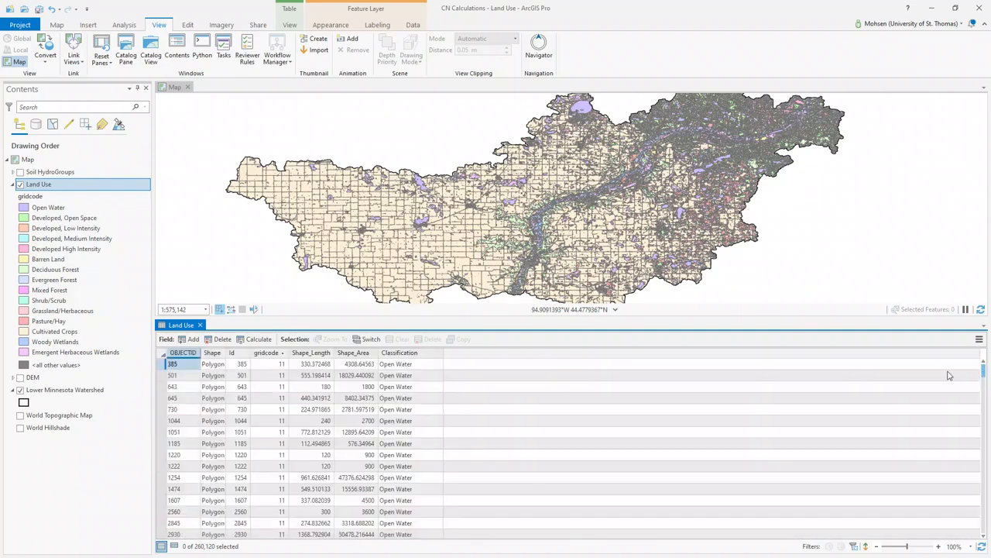
pyautogui.click(201, 325)
# Step: Inspect the hydgrpdcd field in the Soil HydroGroups attribute table and close the table
pyautogui.click(54, 173)
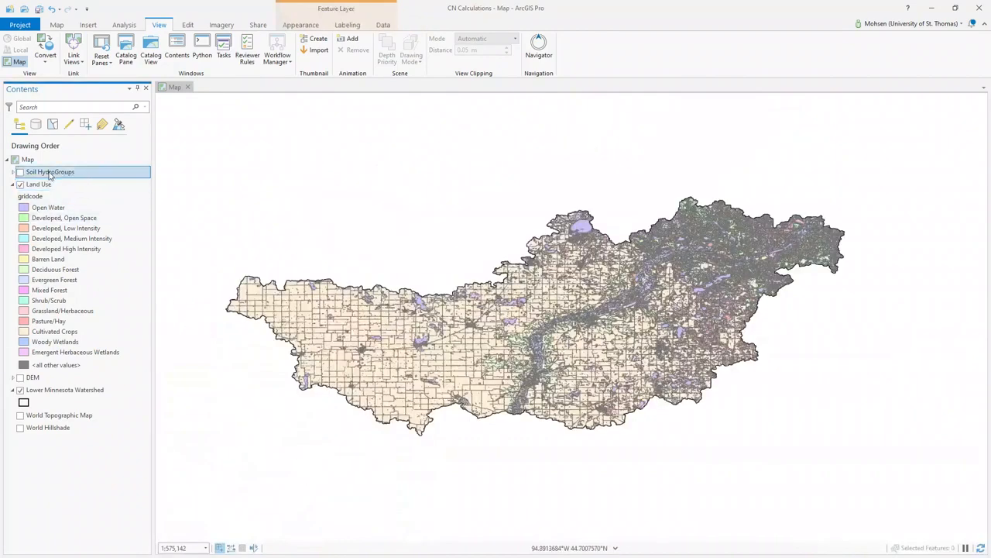
pyautogui.rightClick(55, 176)
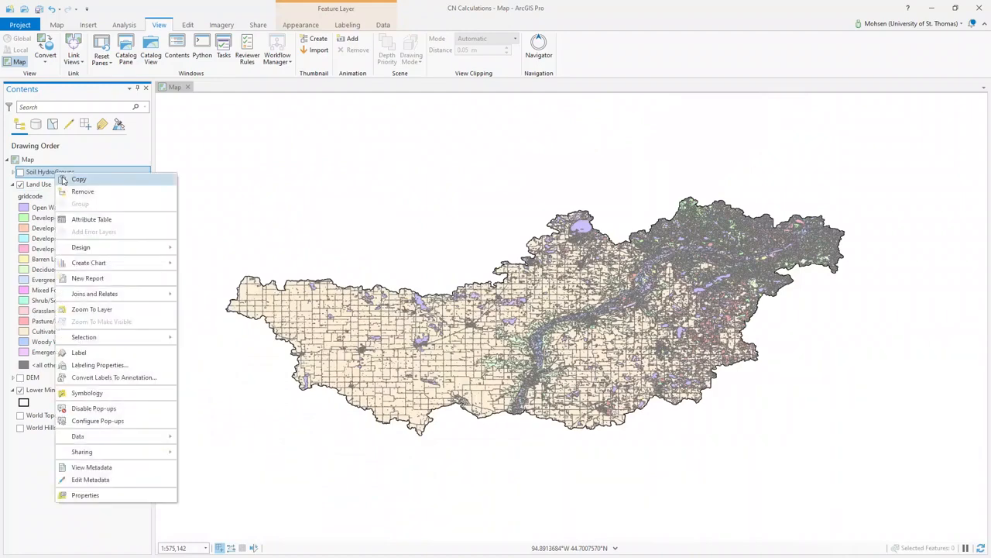
pyautogui.click(101, 223)
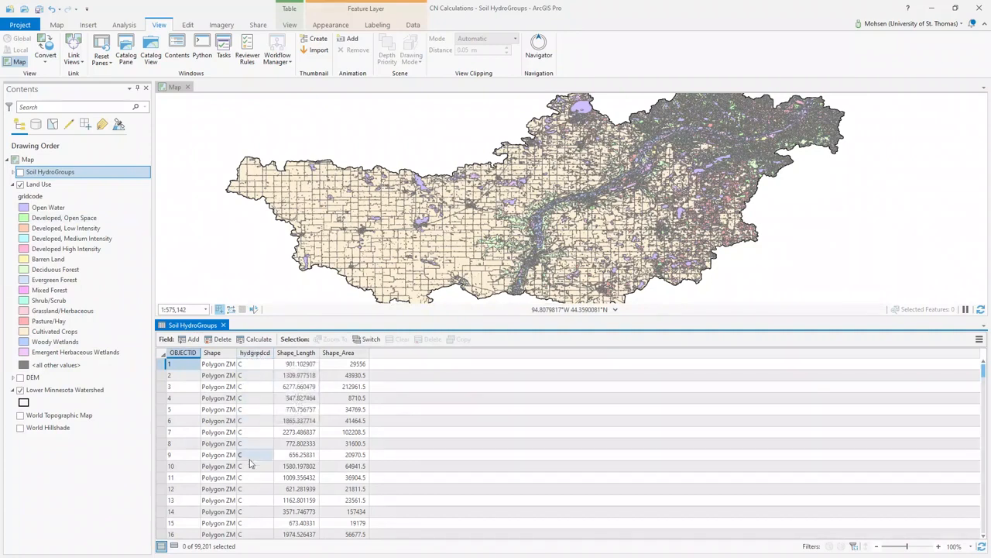
pyautogui.click(223, 325)
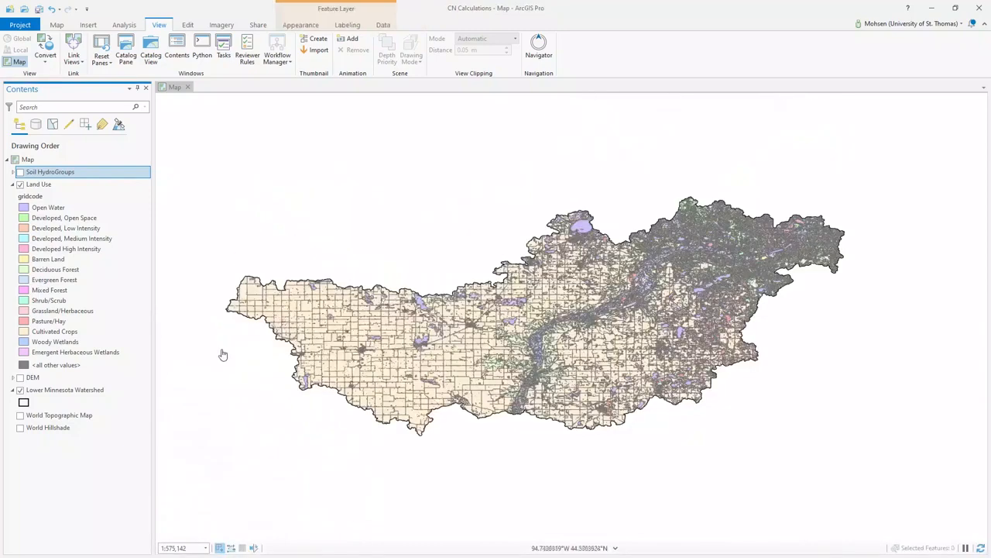
# Step: Hide the Land Use layer and collapse its legend
pyautogui.click(20, 184)
pyautogui.click(15, 188)
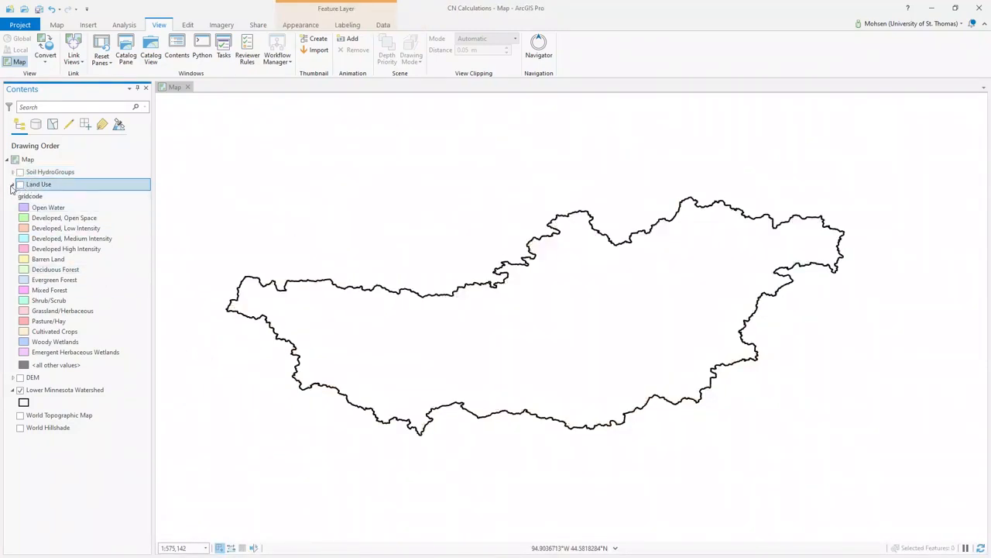
pyautogui.click(12, 186)
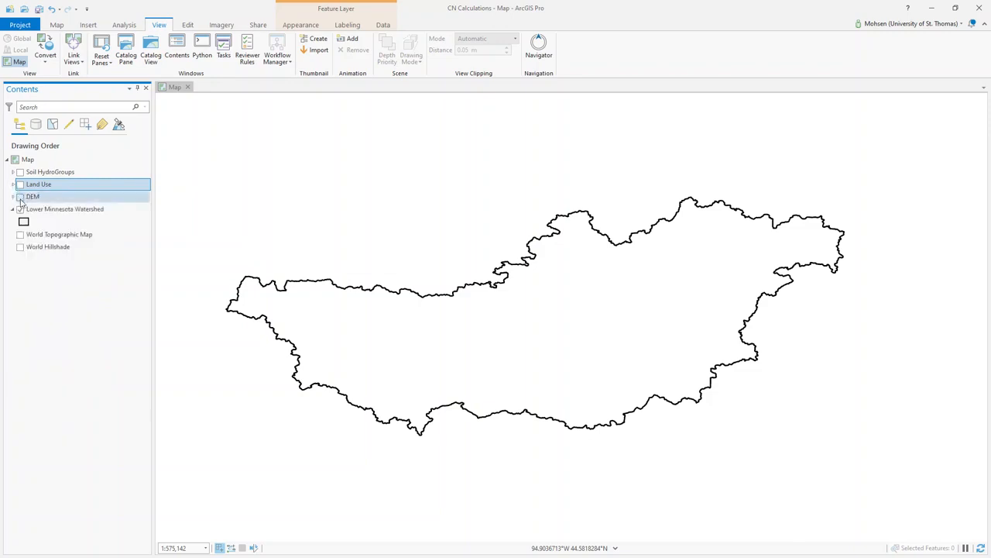
# Step: View the DEM layer on the map with its elevation legend expanded, and hide the layer again
pyautogui.click(20, 197)
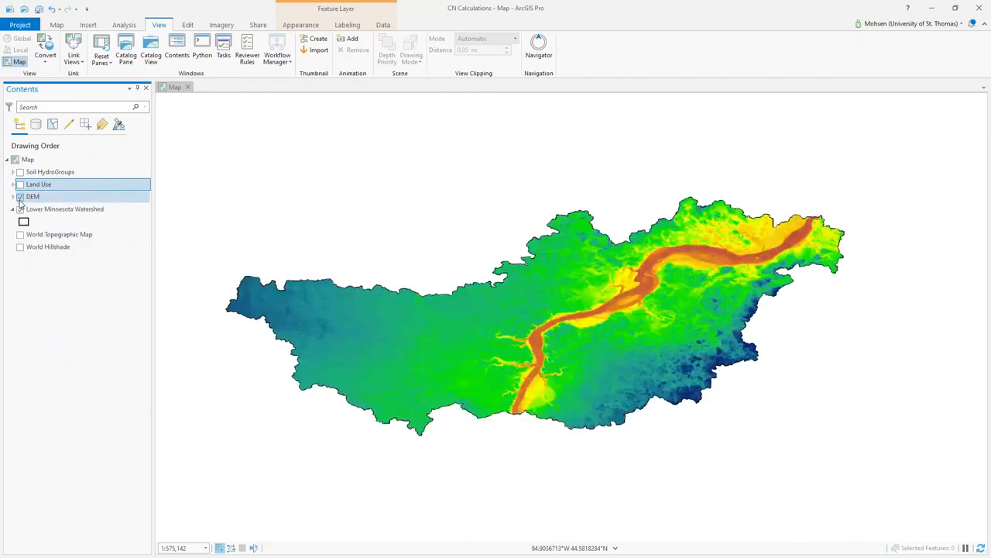
pyautogui.click(13, 197)
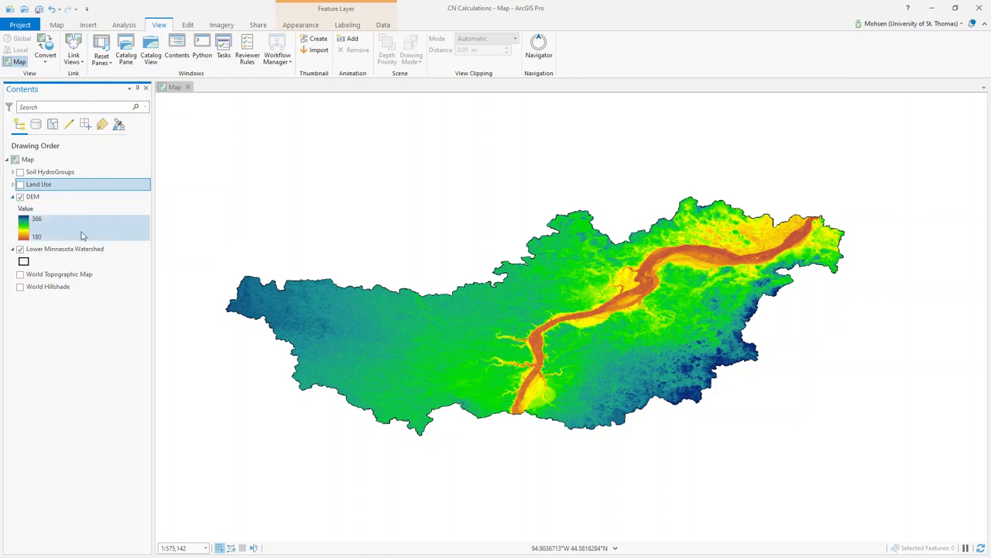
pyautogui.click(20, 197)
# Step: Check the Lower Minnesota Watershed boundary by switching it off and on, and compare it with the World Topographic Map, leaving that basemap hidden
pyautogui.click(20, 249)
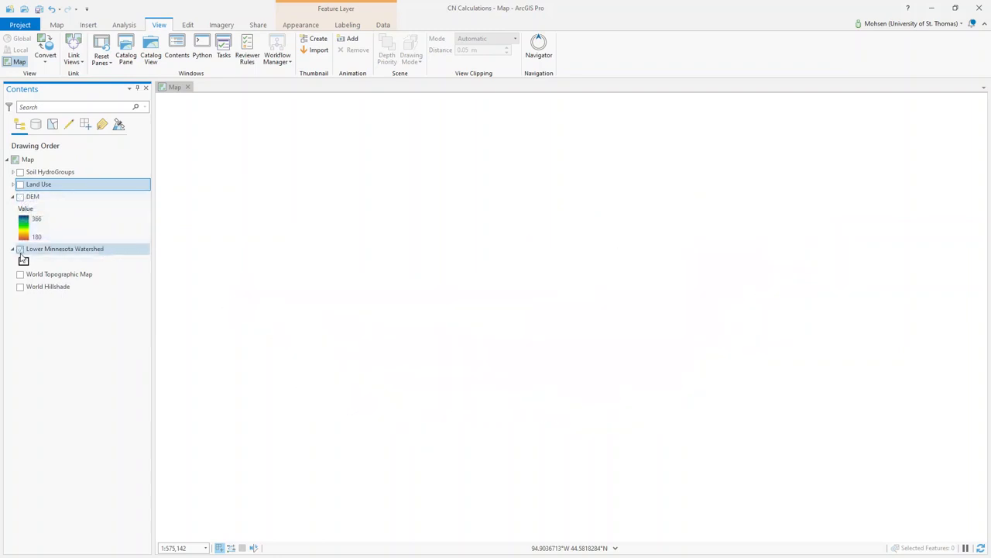
pyautogui.click(20, 249)
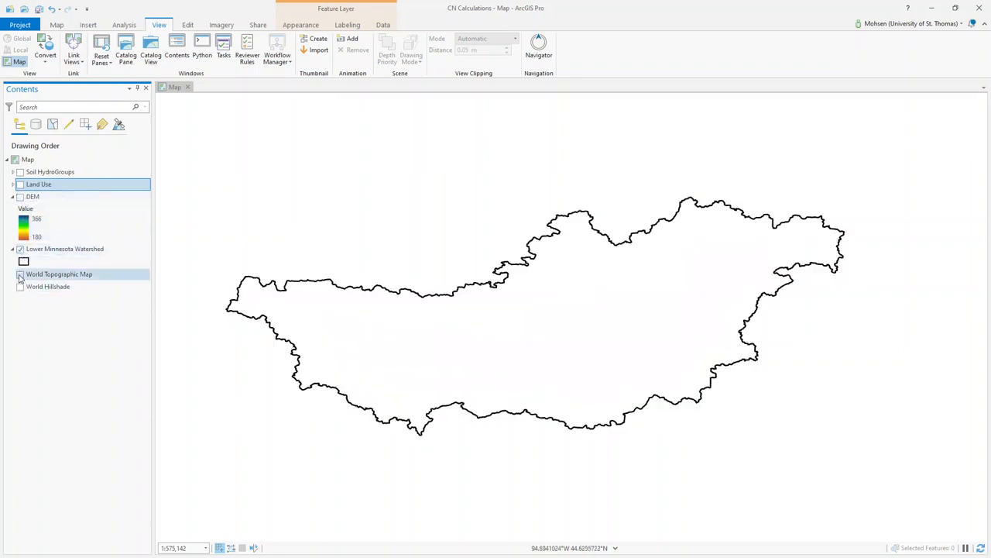
pyautogui.click(20, 274)
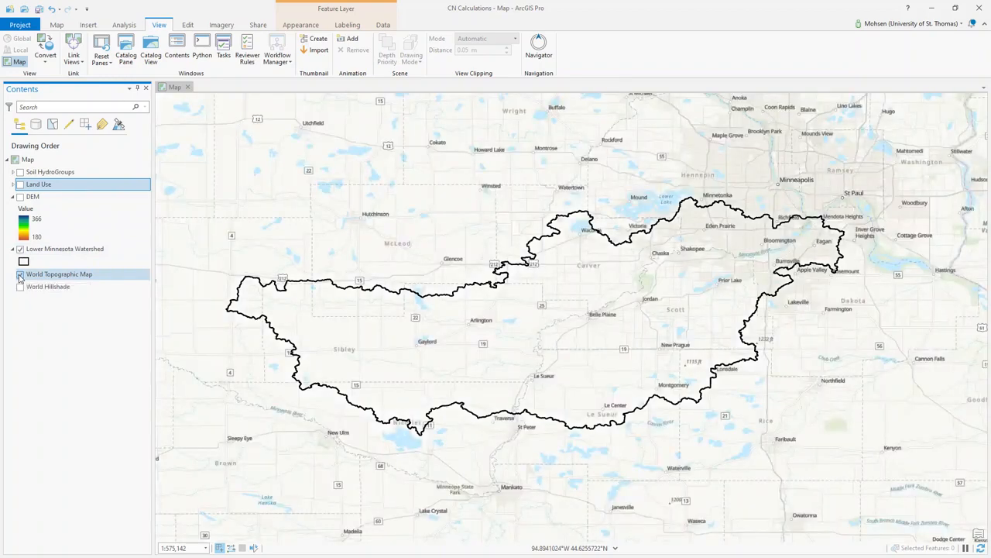
pyautogui.click(20, 274)
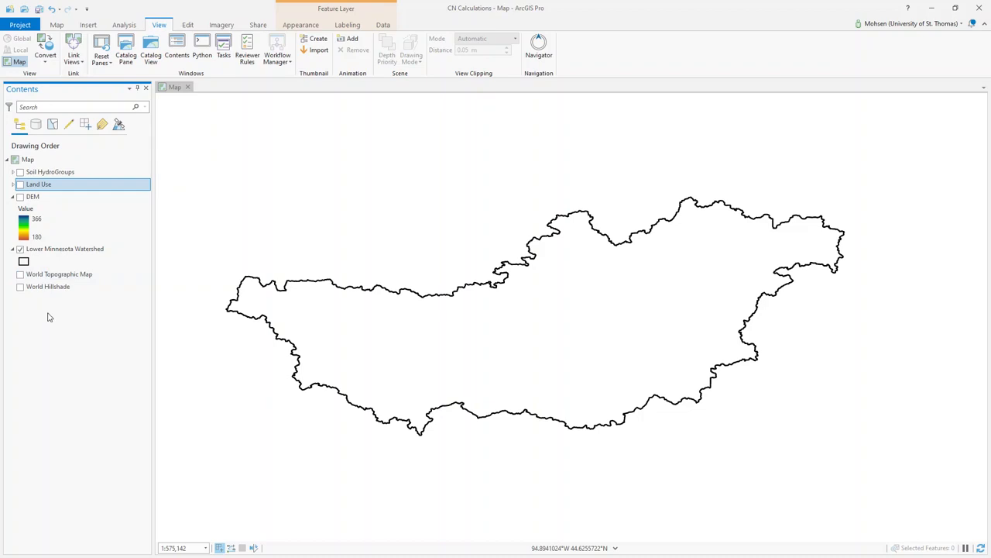
pyautogui.click(20, 275)
pyautogui.click(20, 275)
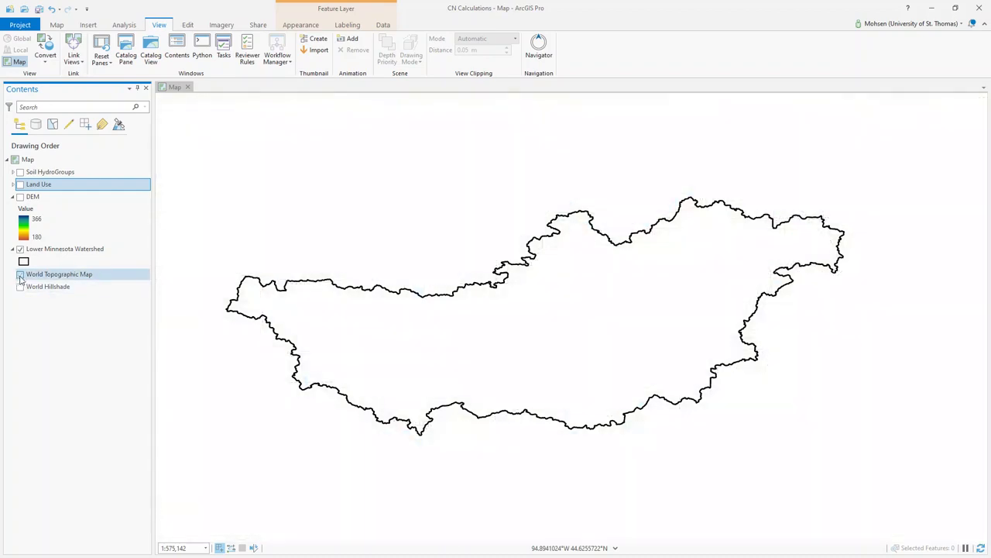
pyautogui.click(20, 275)
pyautogui.click(20, 275)
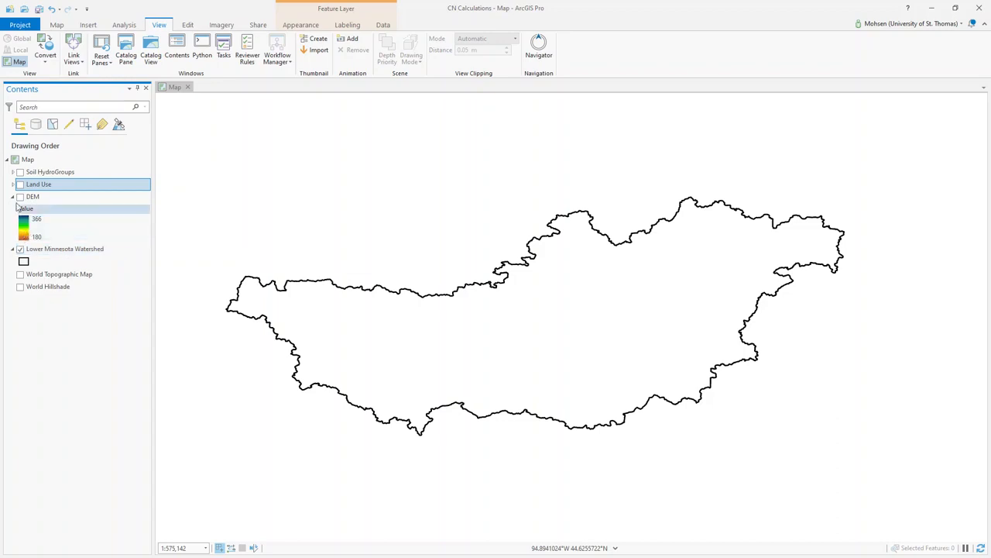
# Step: Expand the legends of the Soil HydroGroups and Land Use layers to review their classes
pyautogui.moveTo(23, 185); pyautogui.dragTo(19, 172)
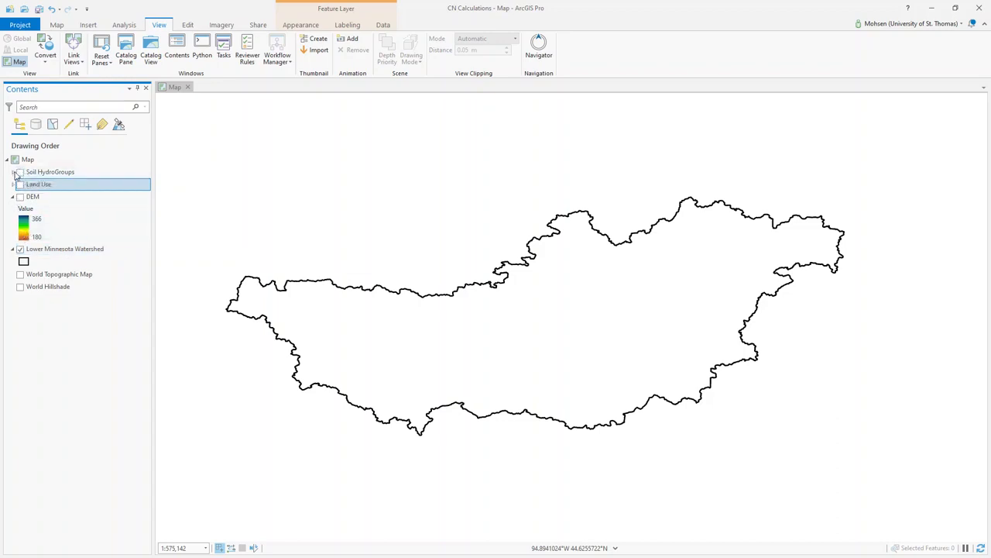
pyautogui.click(12, 172)
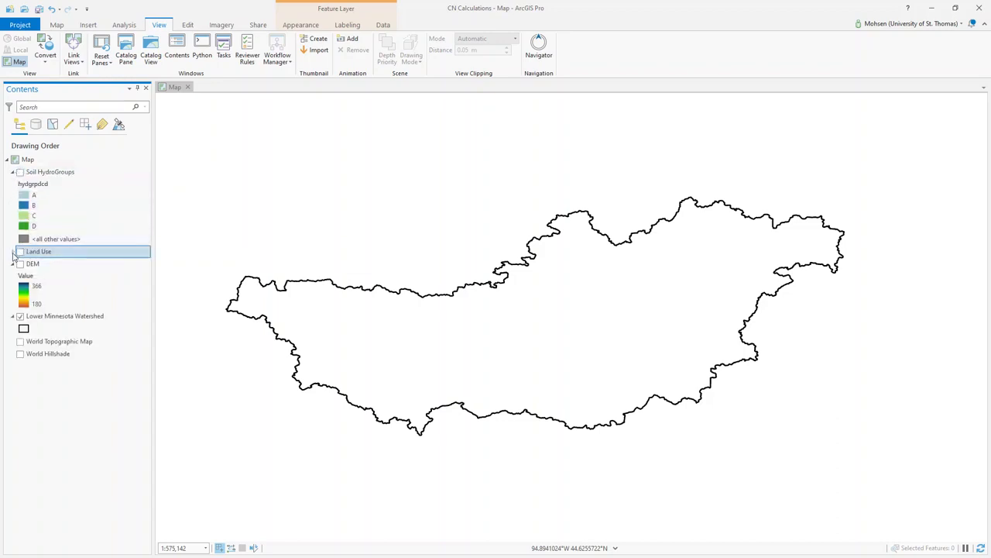
pyautogui.click(12, 253)
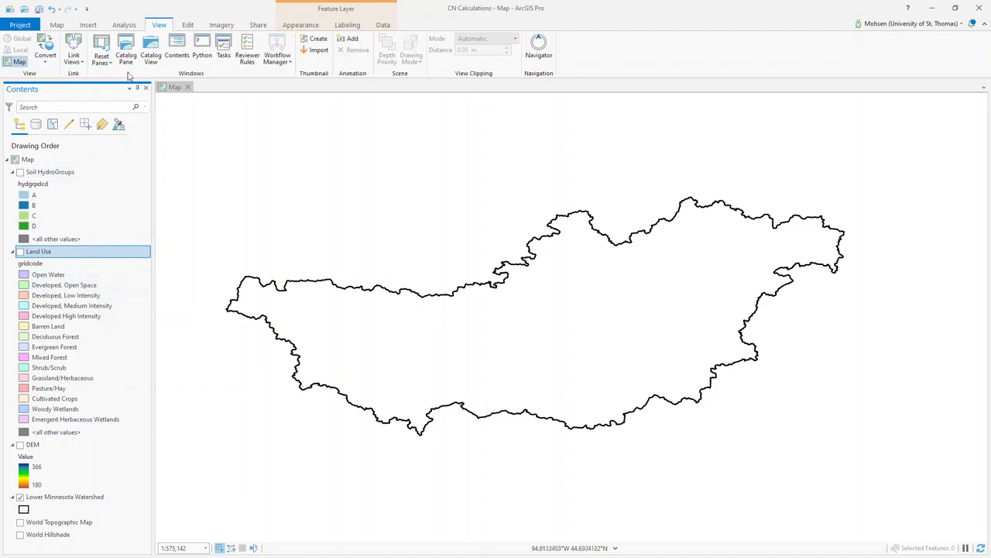
# Step: Search the geoprocessing tools for "union" and open the Union analysis tool
pyautogui.click(124, 26)
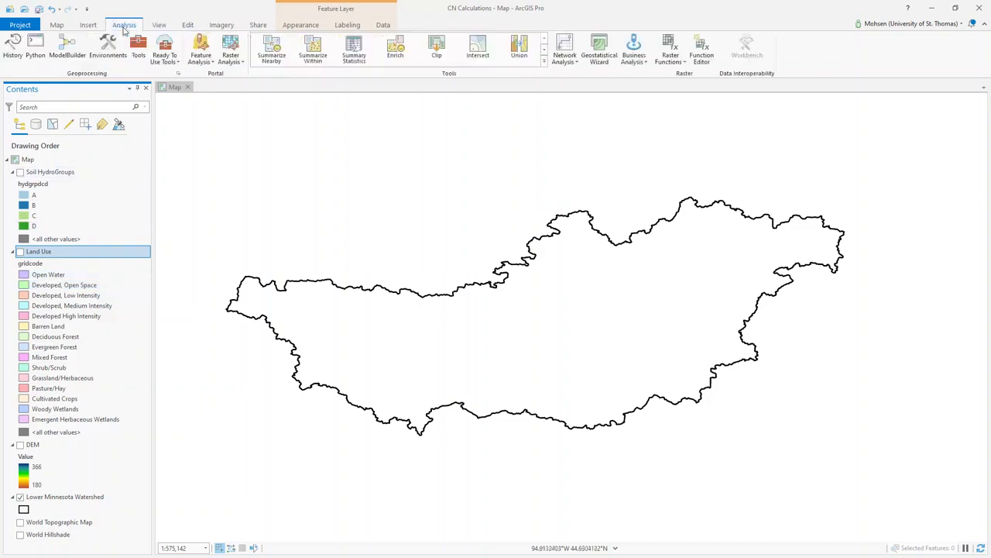
pyautogui.click(138, 48)
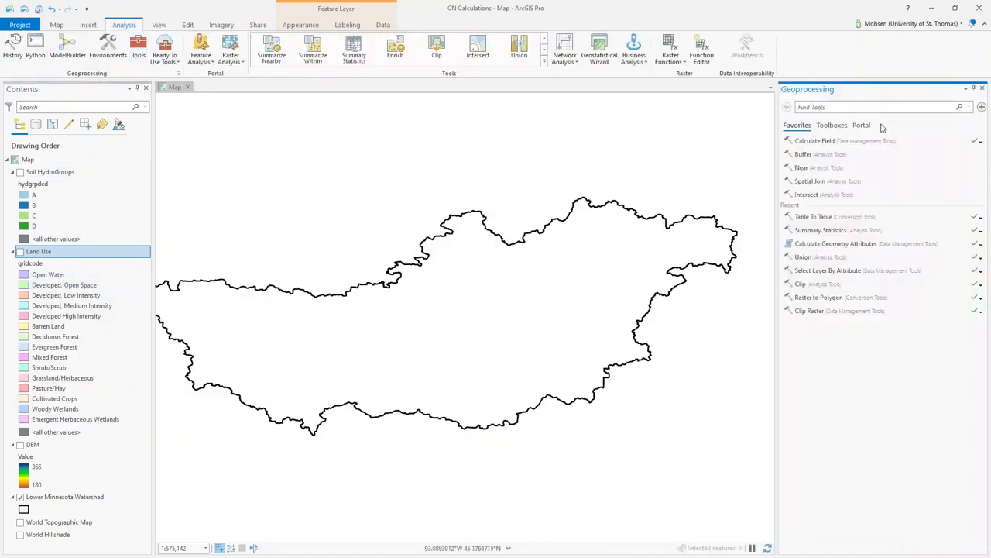
pyautogui.click(842, 109)
pyautogui.write('union')
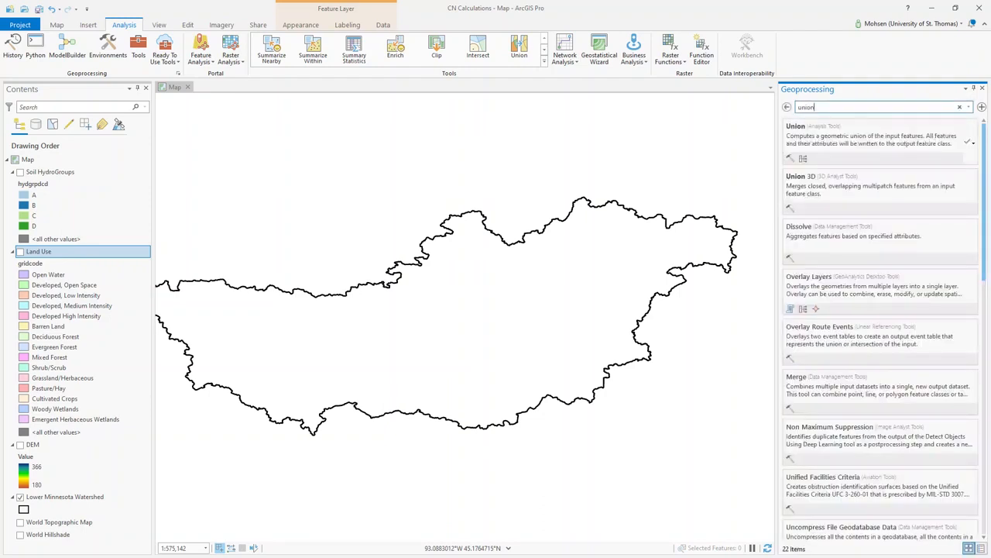
pyautogui.click(833, 144)
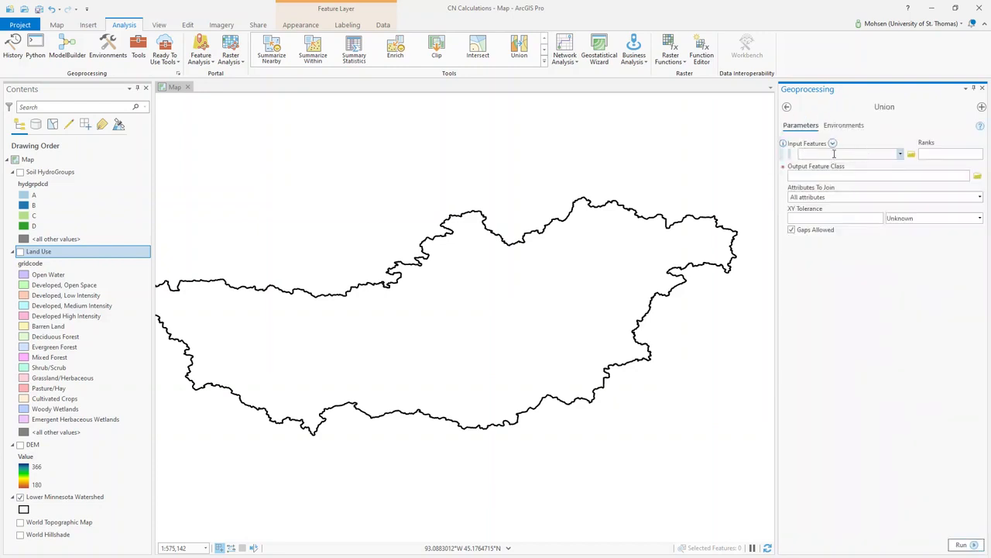
# Step: Set Soil HydroGroups as the first input feature of the Union tool
pyautogui.click(834, 153)
pyautogui.click(901, 156)
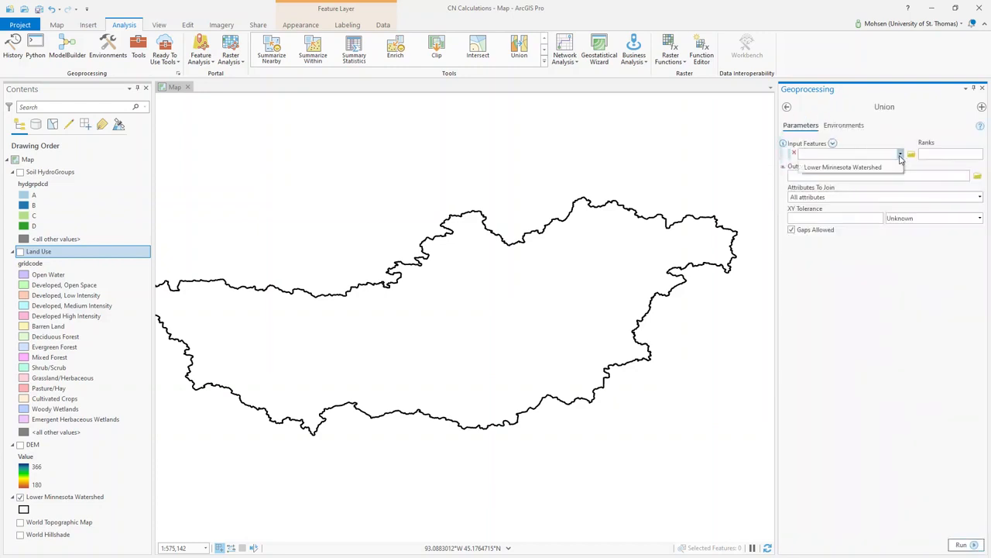
pyautogui.click(883, 163)
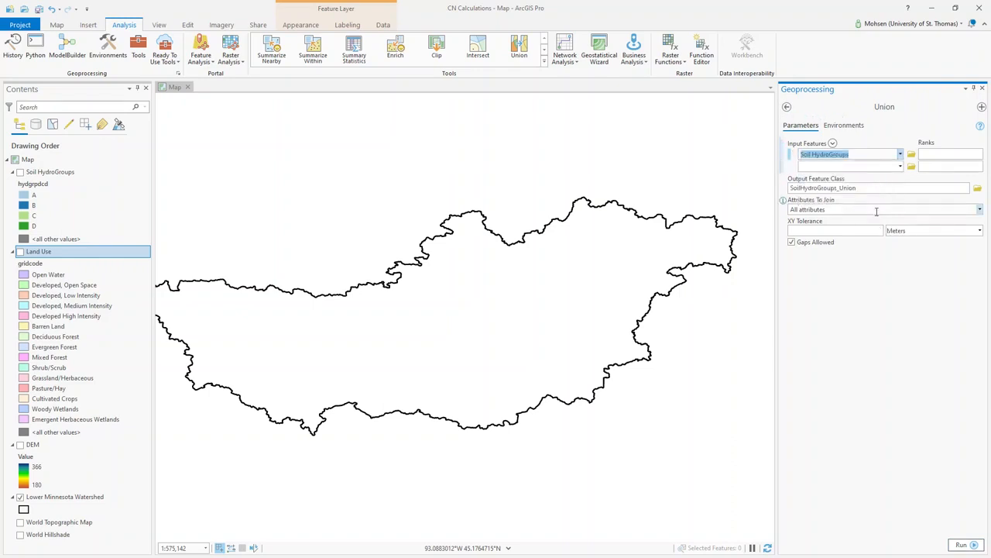
# Step: Add Land Use as the second Union input feature and run the tool with output SoilHydroGroups_Union
pyautogui.click(901, 167)
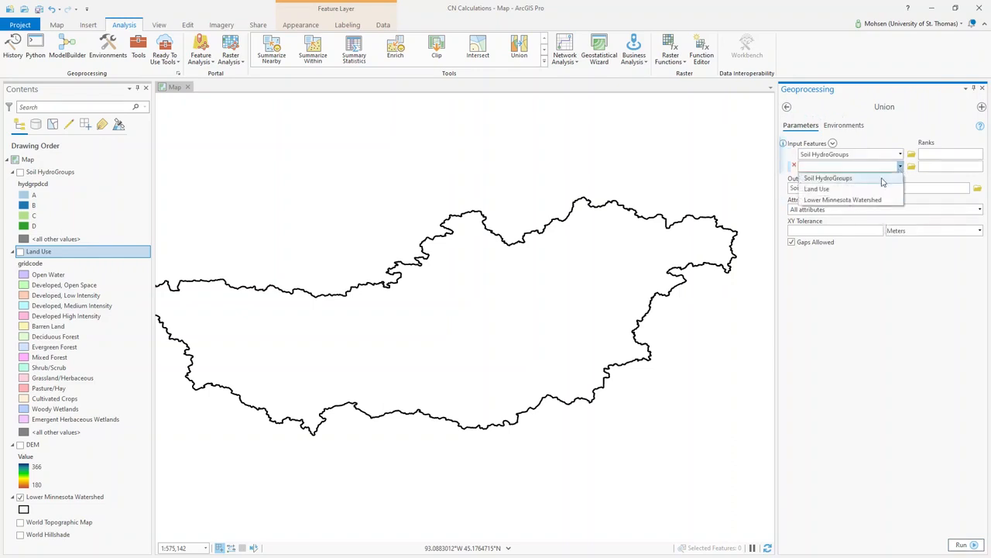
pyautogui.click(877, 190)
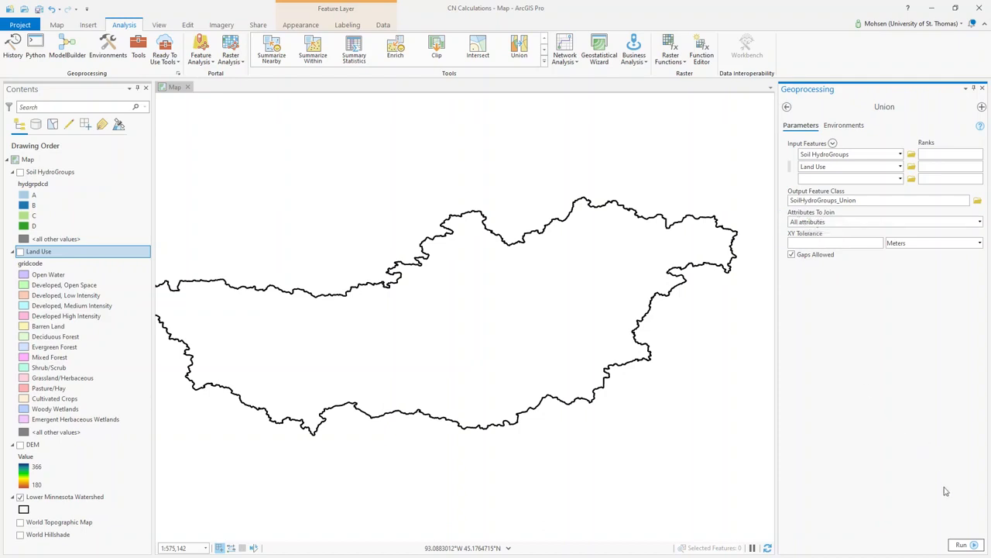
pyautogui.click(965, 545)
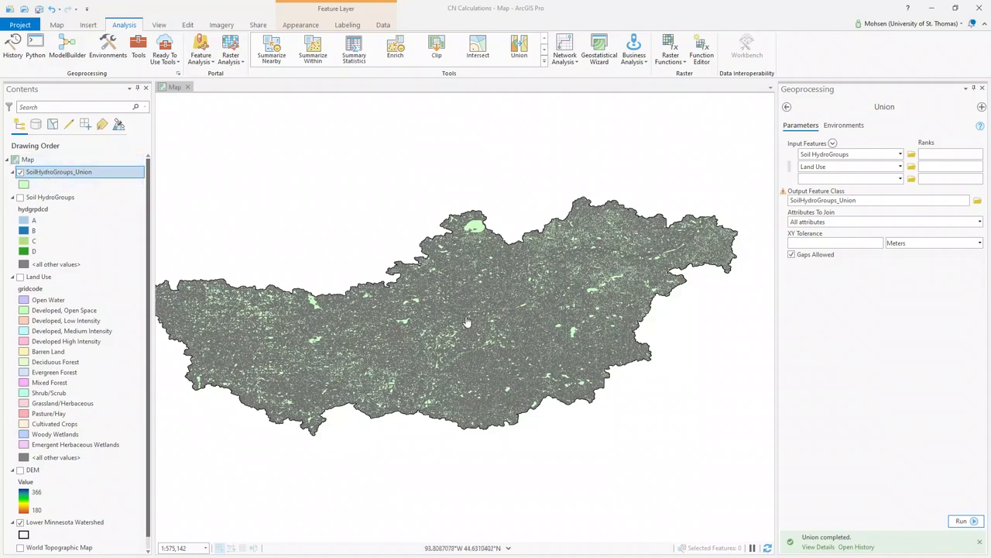
# Step: Inspect the resulting union polygons up close on the map and open the attribute table of SoilHydroGroups_Union
pyautogui.scroll(5, 457, 320)
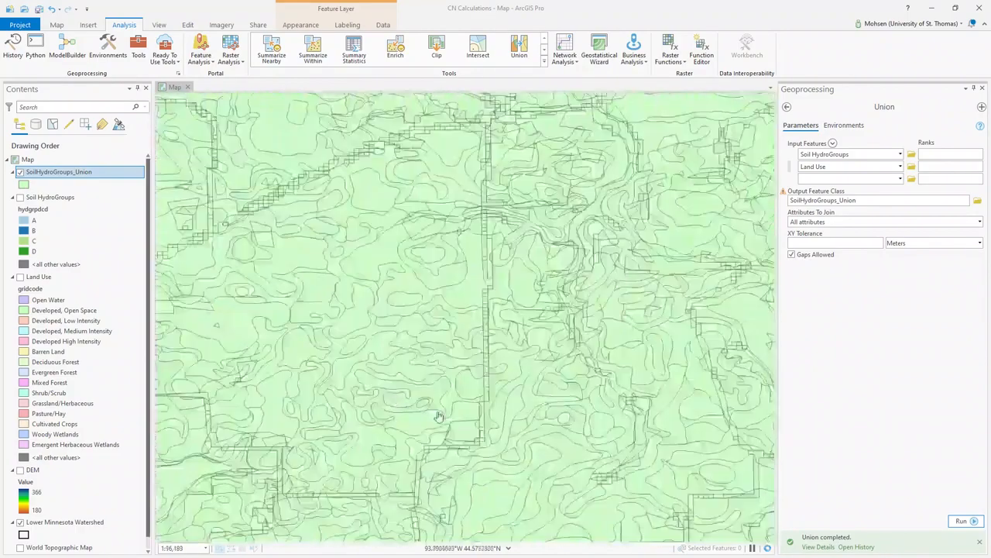
pyautogui.scroll(7, 395, 383)
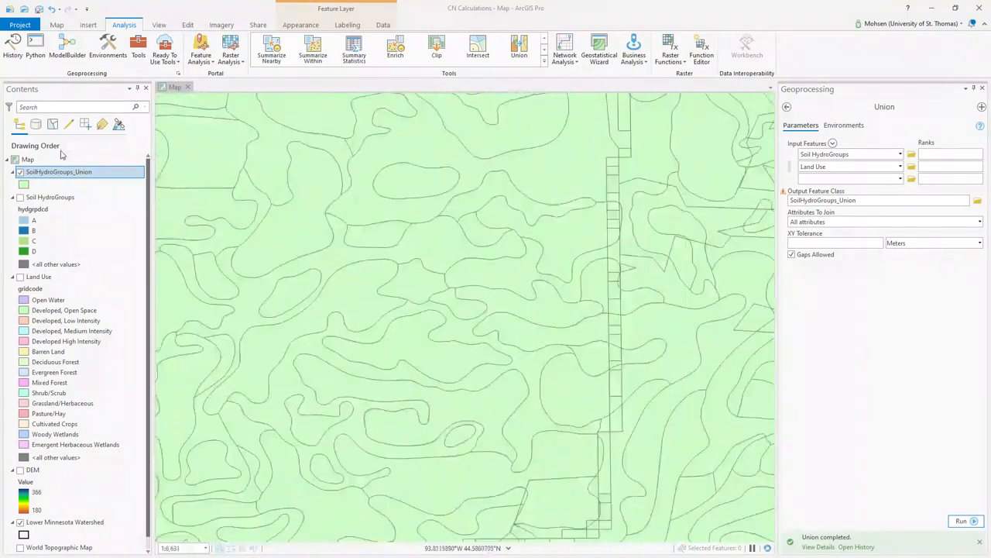
pyautogui.rightClick(59, 176)
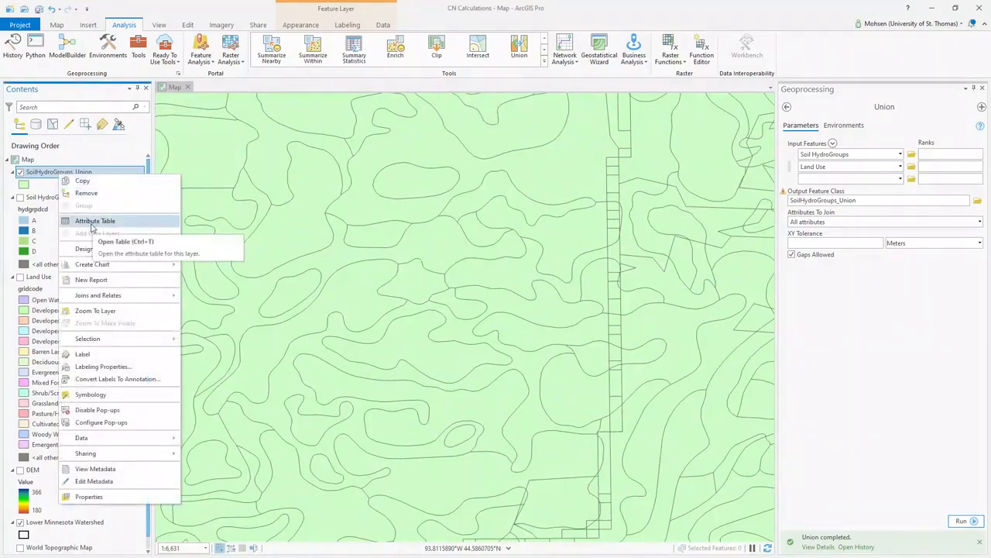
pyautogui.click(92, 223)
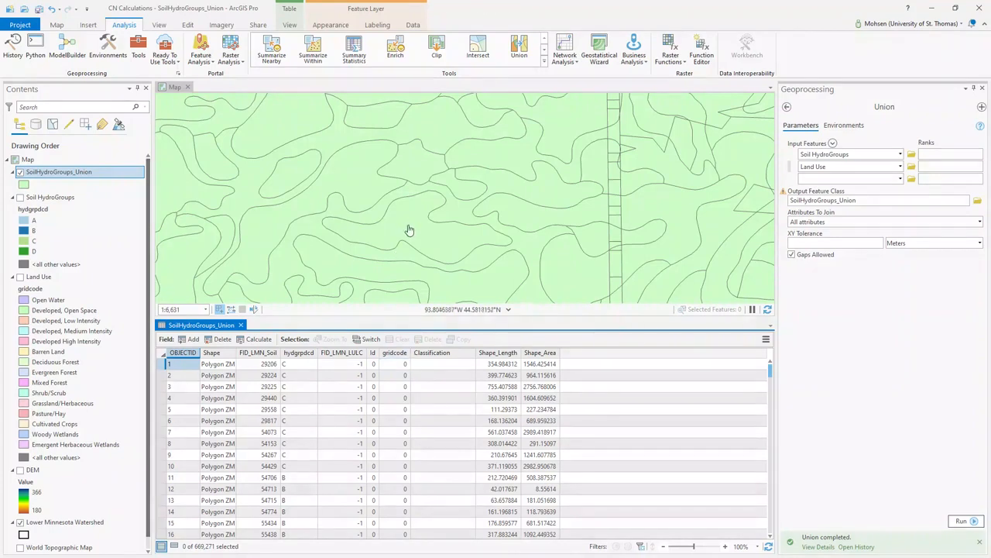
# Step: Check the soil group and land use attributes of one union polygon on the map, then close its pop-up
pyautogui.click(409, 229)
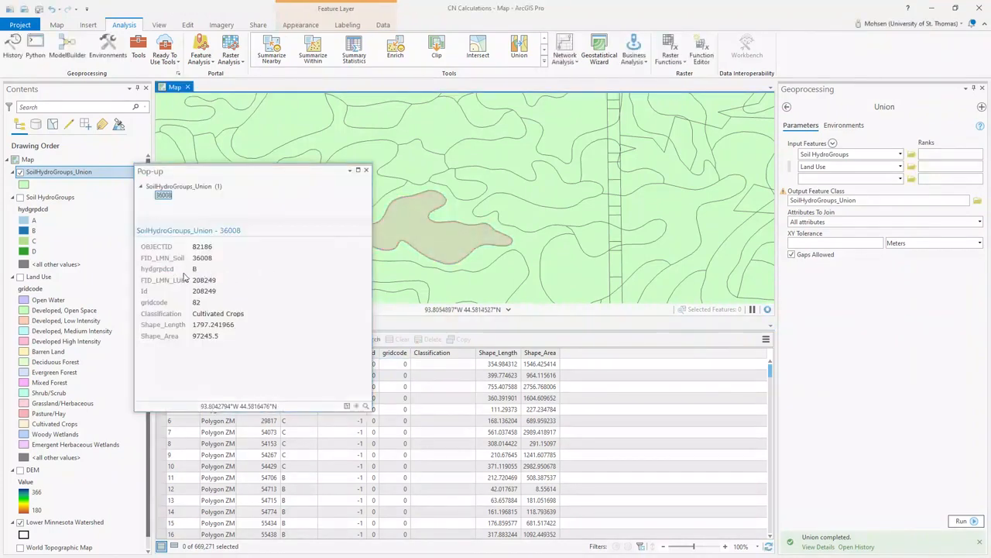
pyautogui.click(190, 271)
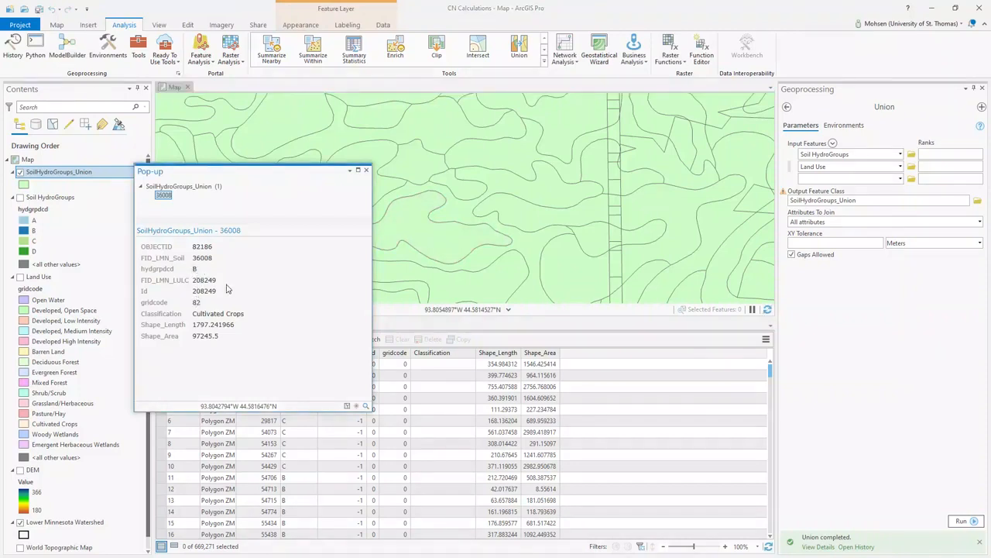
pyautogui.click(366, 171)
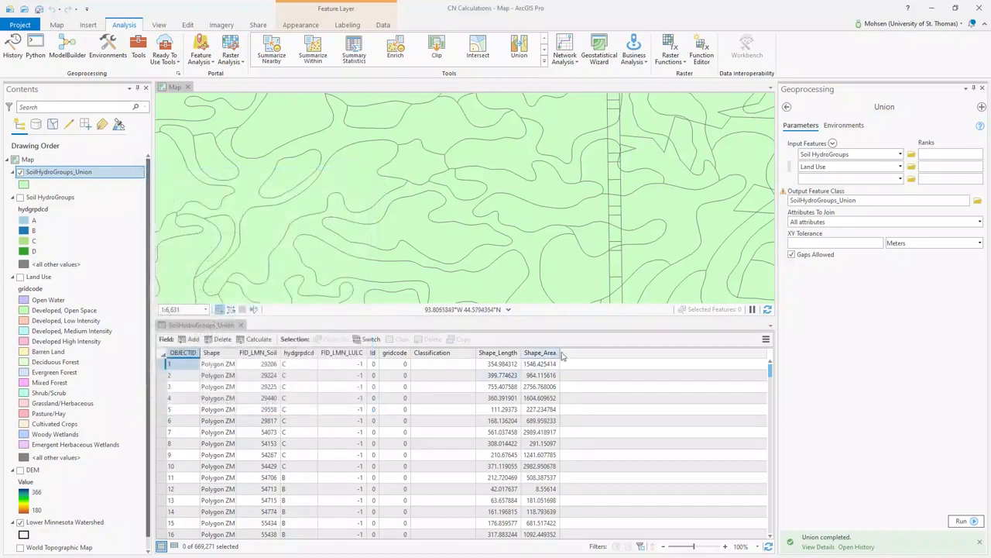
pyautogui.click(625, 360)
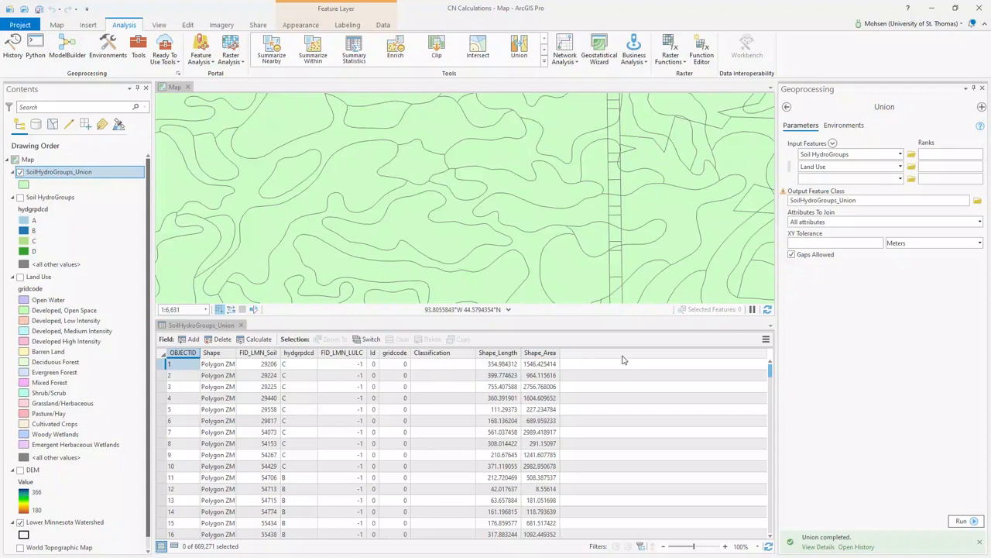
# Step: Add a new field named LU with data type Text to the SoilHydroGroups_Union table
pyautogui.click(192, 342)
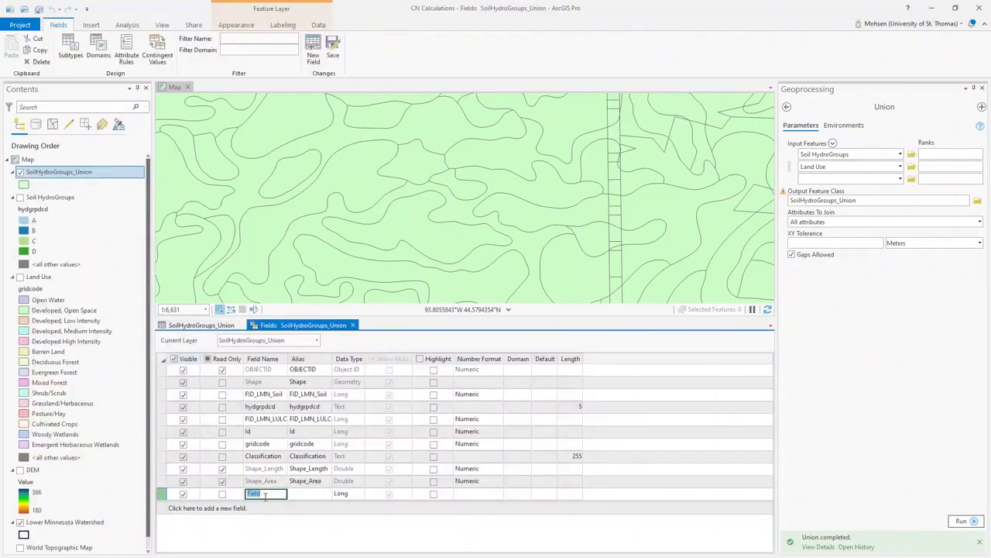
pyautogui.click(265, 495)
pyautogui.moveTo(270, 493); pyautogui.dragTo(249, 495)
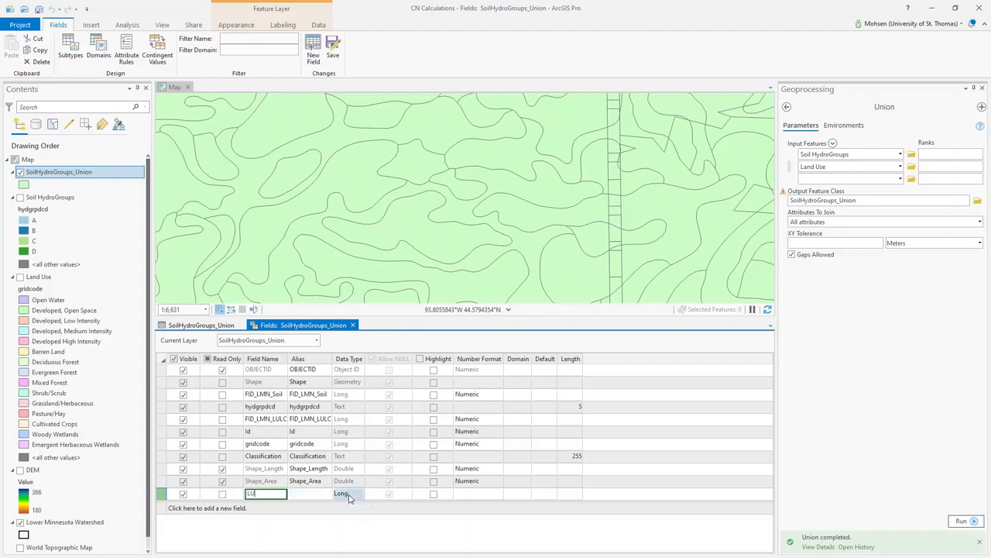
pyautogui.click(349, 496)
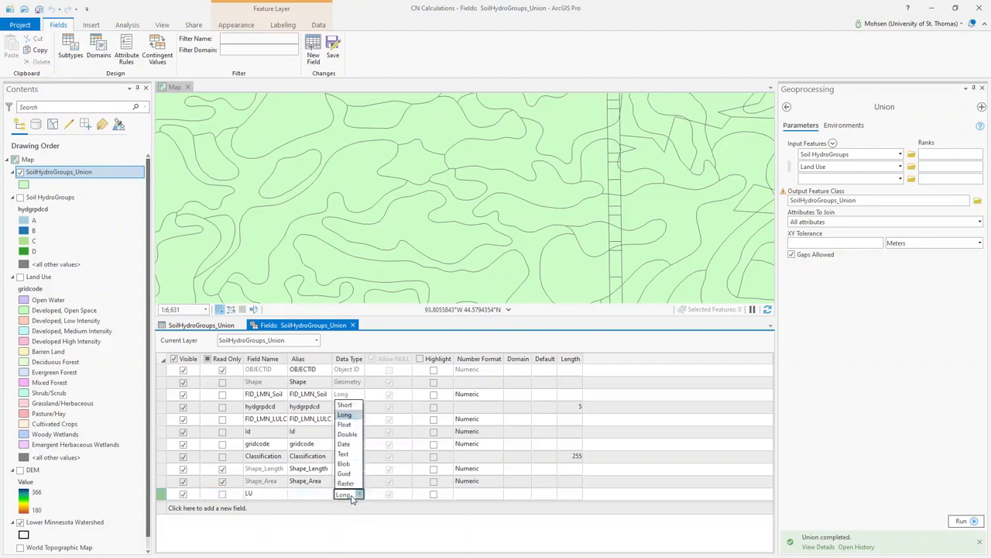
pyautogui.click(350, 454)
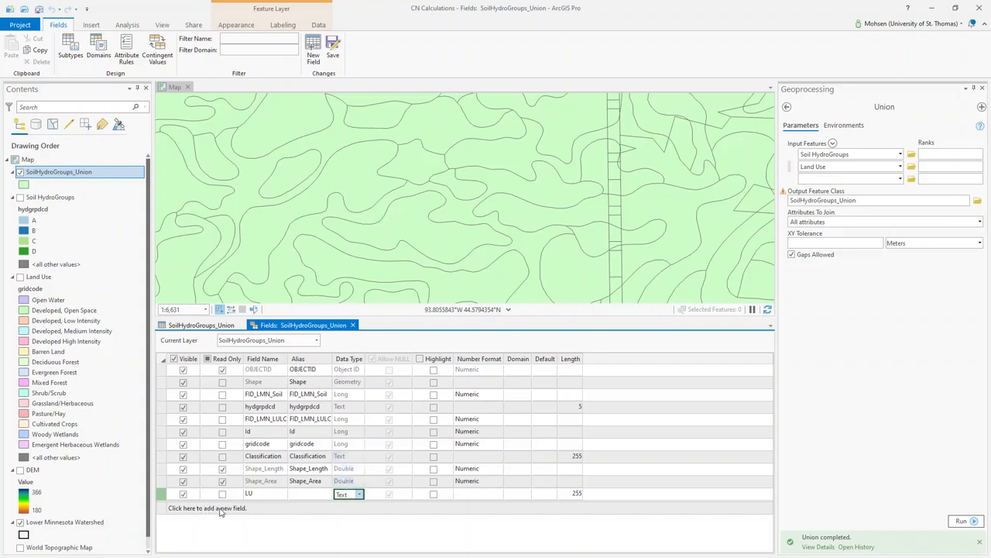
# Step: Add a second new field named LU_Soil with data type Text
pyautogui.click(264, 512)
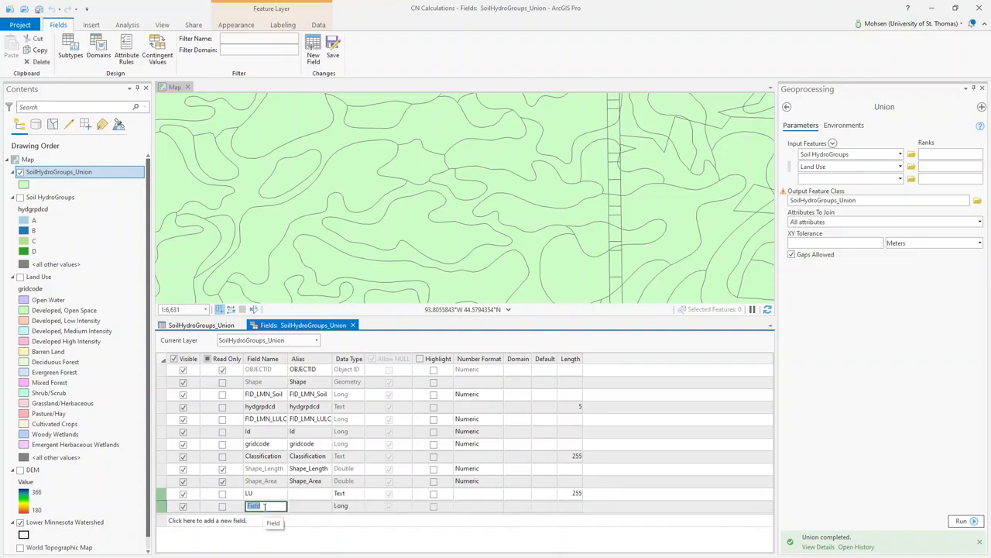
pyautogui.click(265, 506)
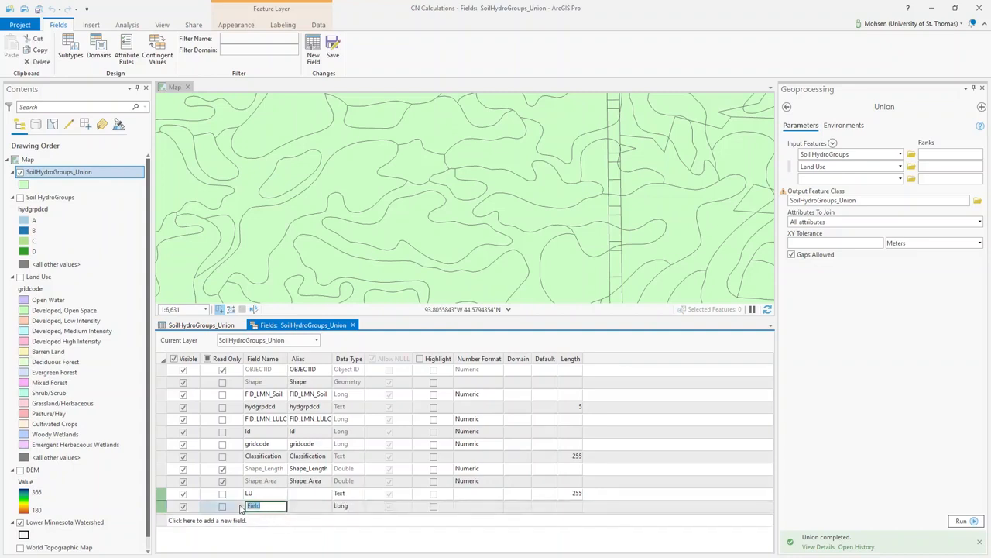
pyautogui.write('LU_Soil')
pyautogui.click(353, 508)
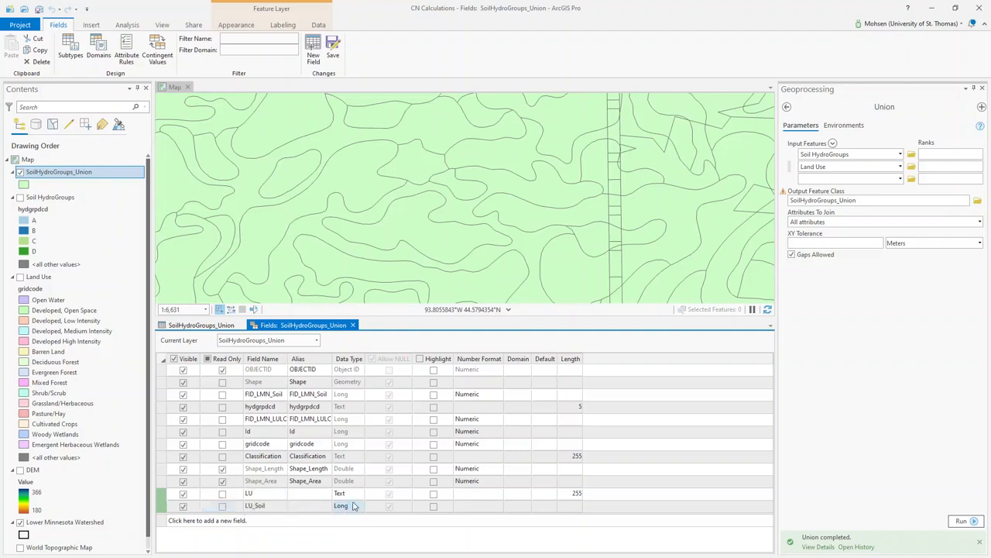
pyautogui.click(355, 507)
pyautogui.click(343, 465)
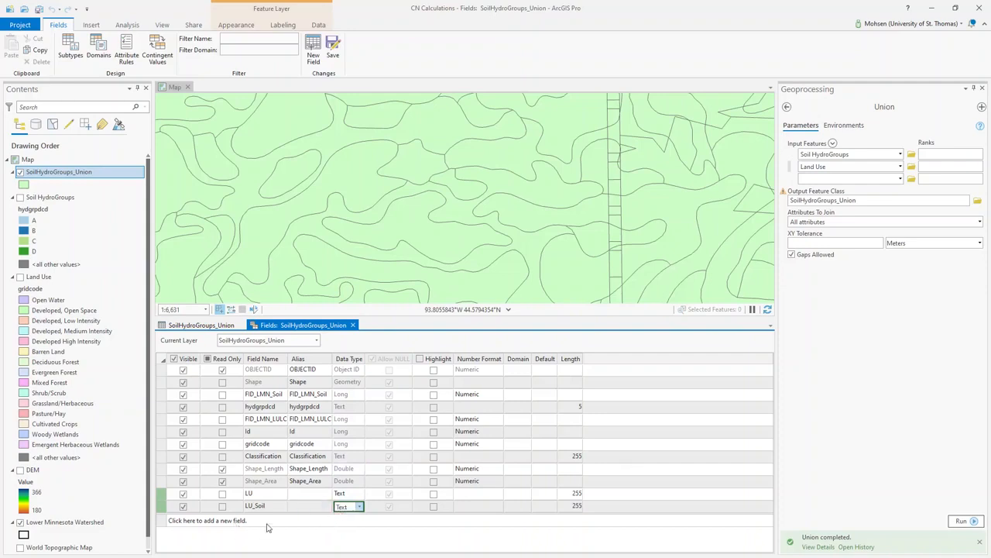
# Step: Add a third new field named Area with data type Float
pyautogui.click(232, 520)
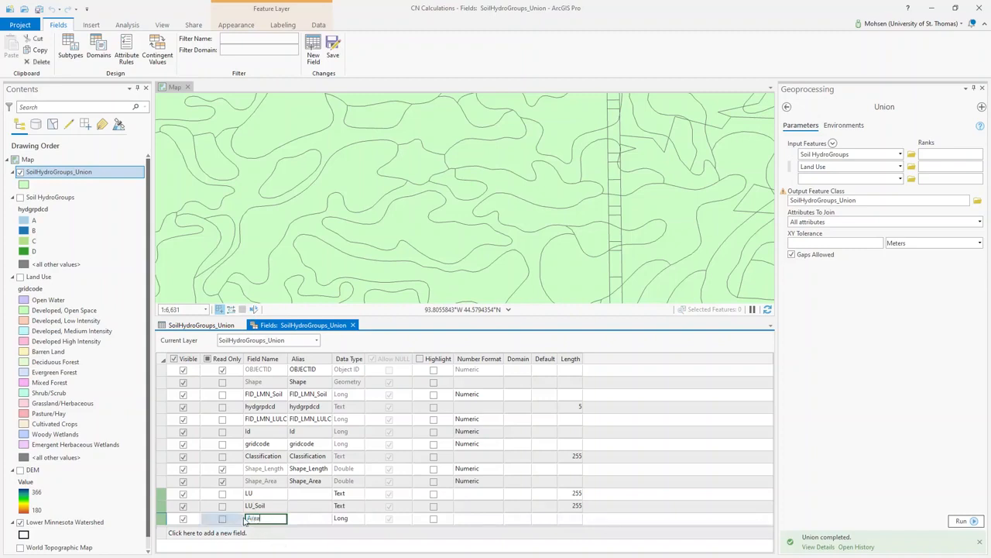
pyautogui.write('Area')
pyautogui.click(353, 521)
pyautogui.click(358, 519)
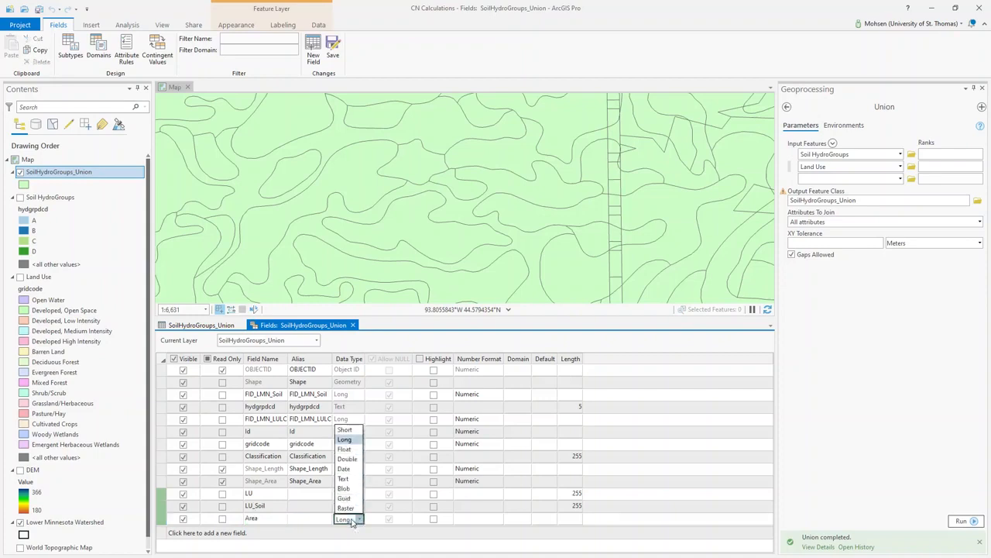
pyautogui.click(344, 449)
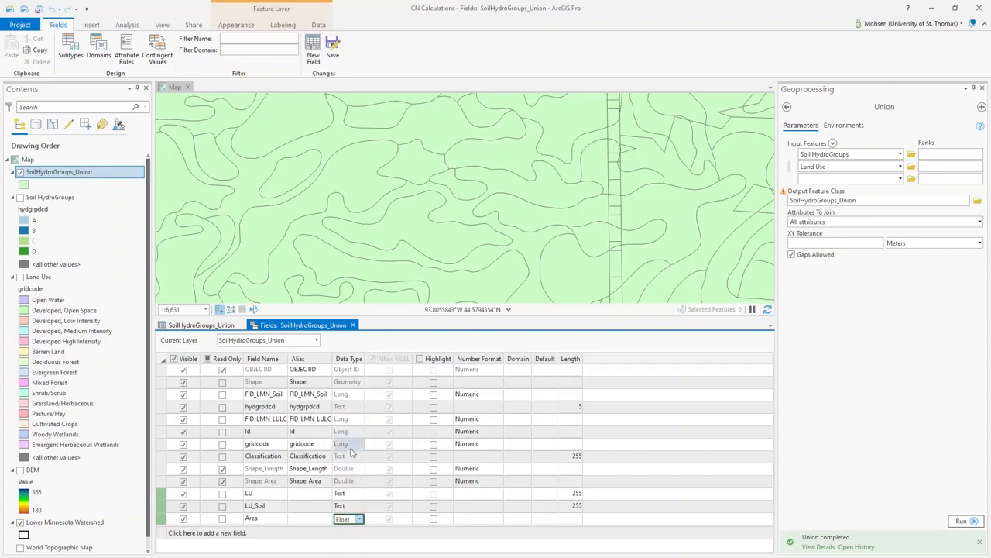
# Step: Make the surplus field row below Area not visible, then save the field changes and close the field design view
pyautogui.click(351, 542)
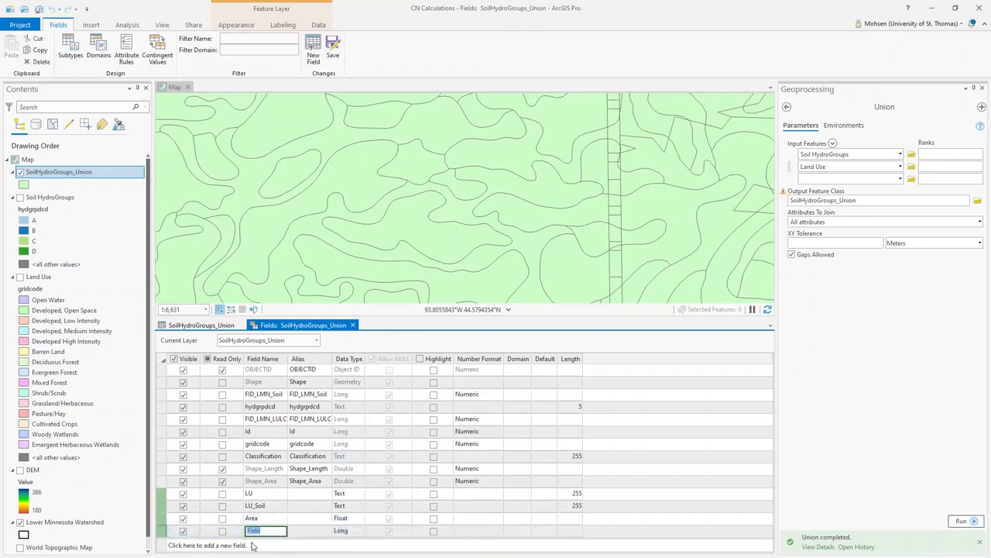
pyautogui.click(183, 532)
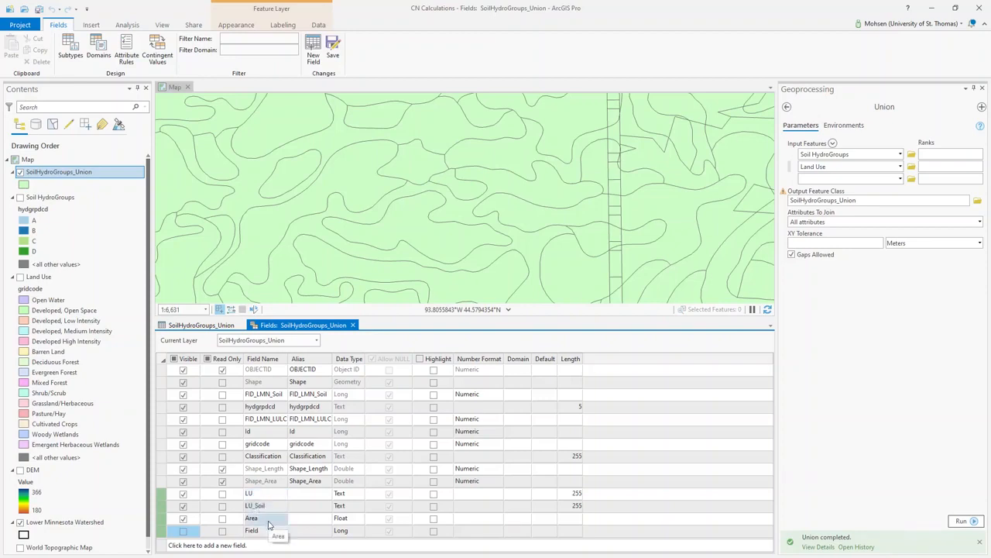
pyautogui.click(333, 47)
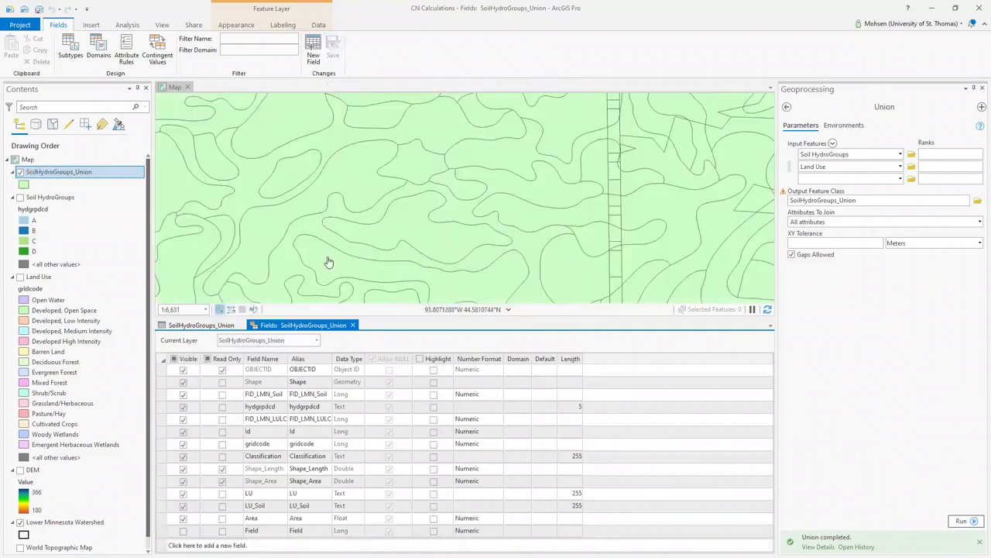
pyautogui.click(352, 324)
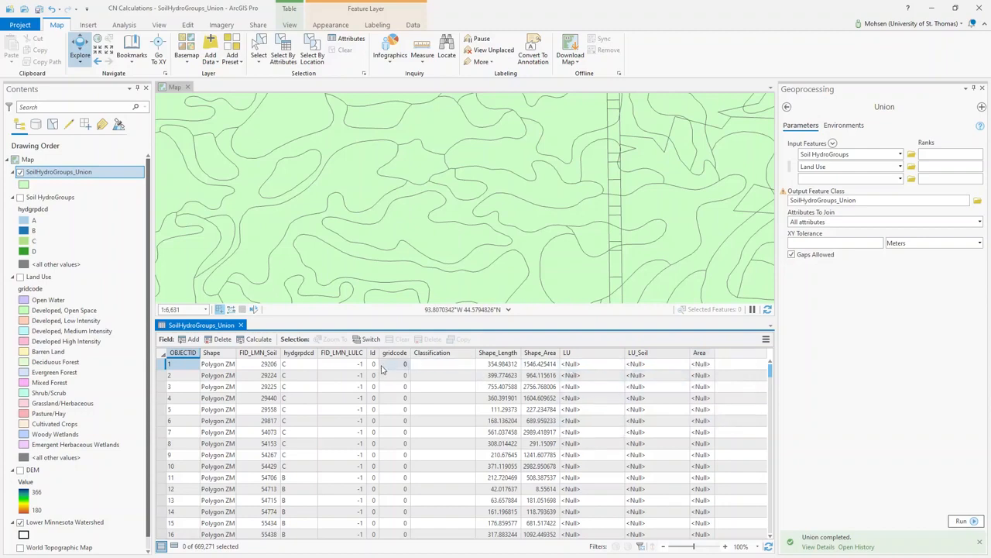
# Step: Calculate the LU field from the gridcode field with the Python 3 expression !gridcode!
pyautogui.rightClick(584, 357)
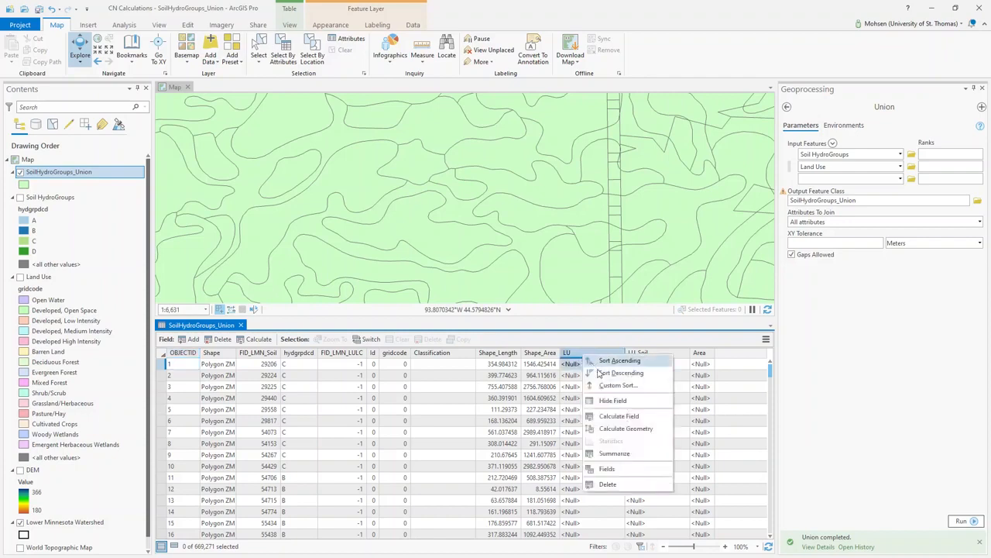
pyautogui.click(627, 418)
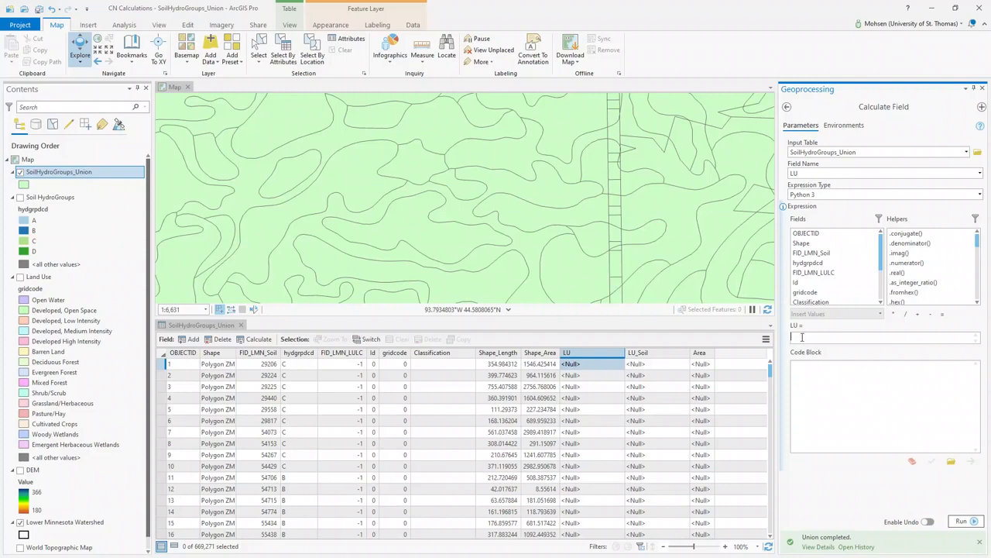
pyautogui.doubleClick(813, 294)
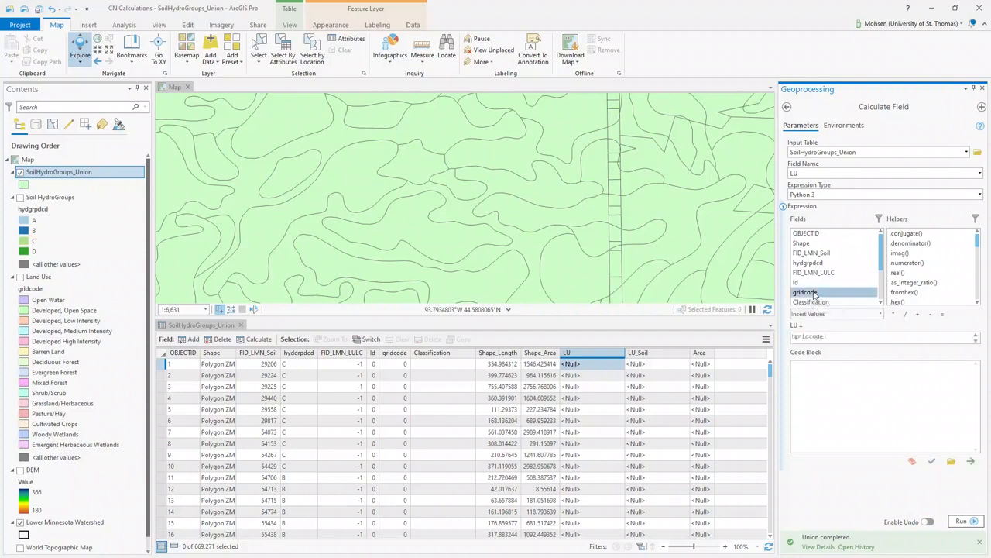
pyautogui.click(821, 339)
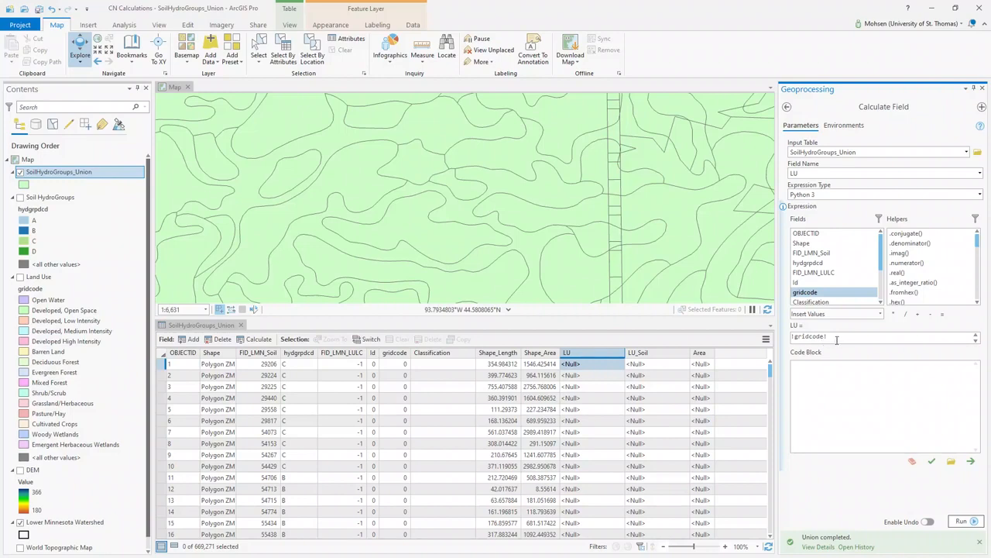
pyautogui.click(964, 522)
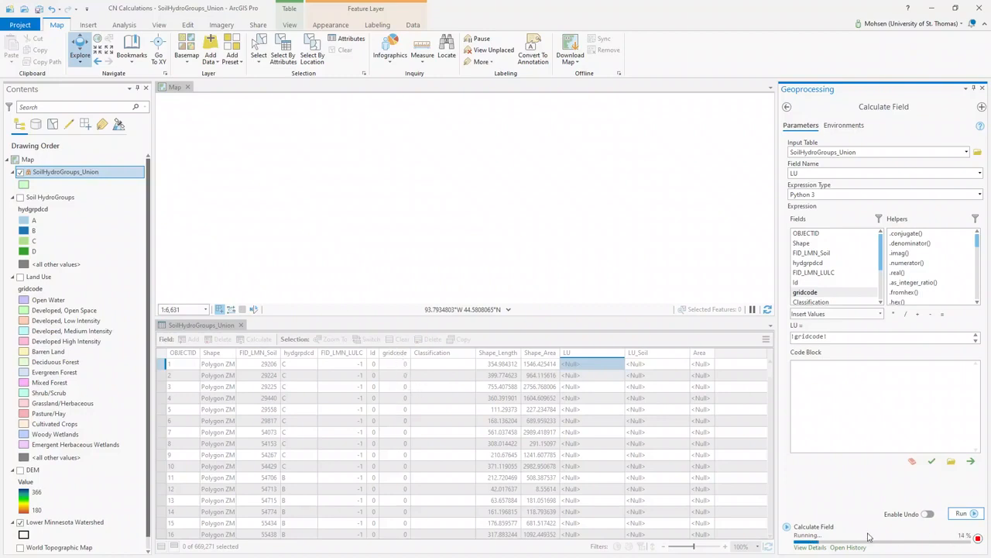
pyautogui.moveTo(823, 540)
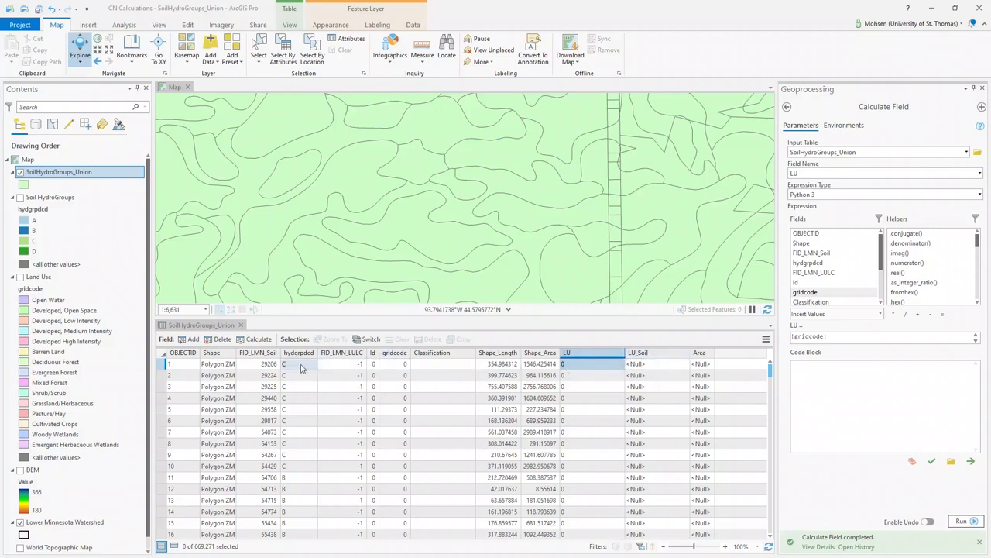
# Step: Calculate the LU_Soil field with the Python 3 expression !LU!+"_"+!hydgrpdcd!
pyautogui.rightClick(644, 355)
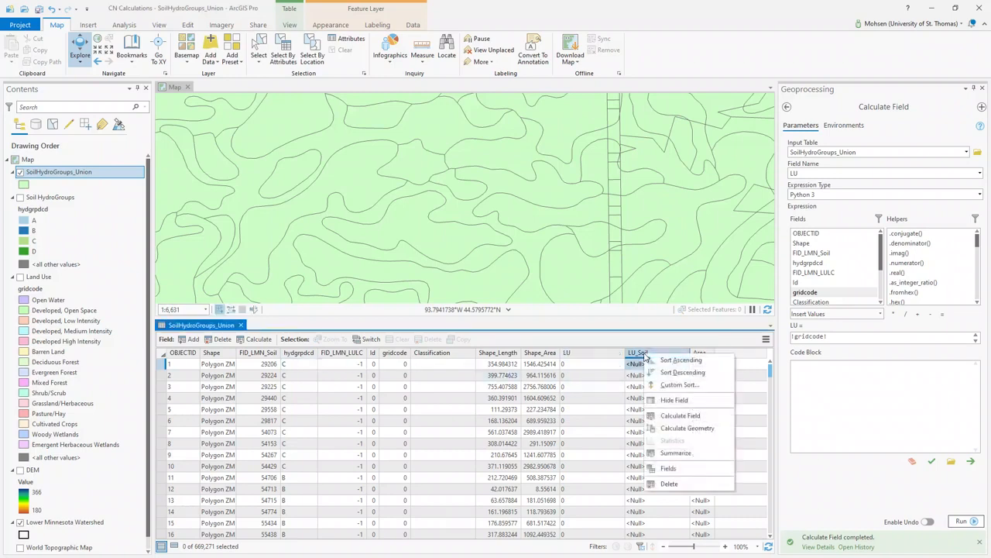
pyautogui.click(682, 416)
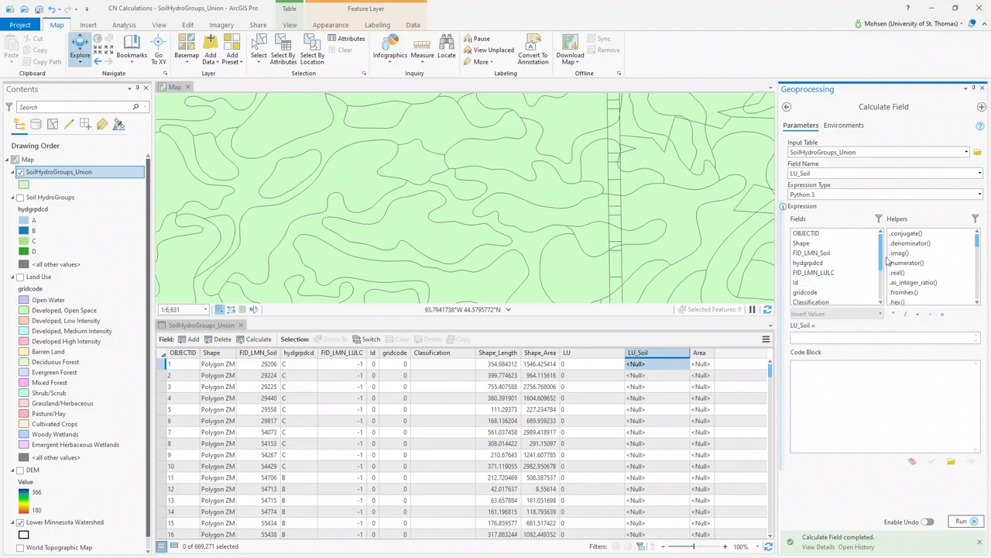
pyautogui.scroll(-3, 829, 279)
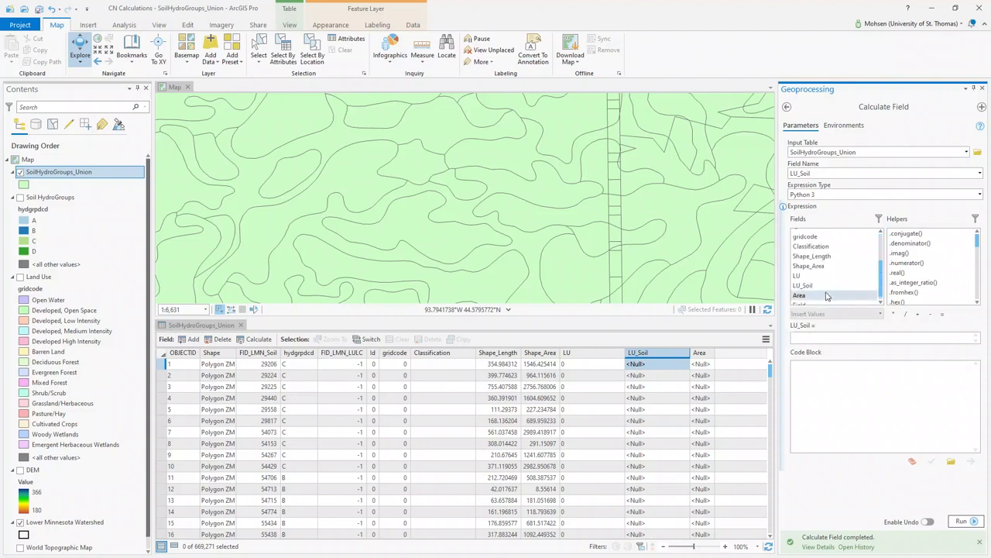
pyautogui.doubleClick(805, 276)
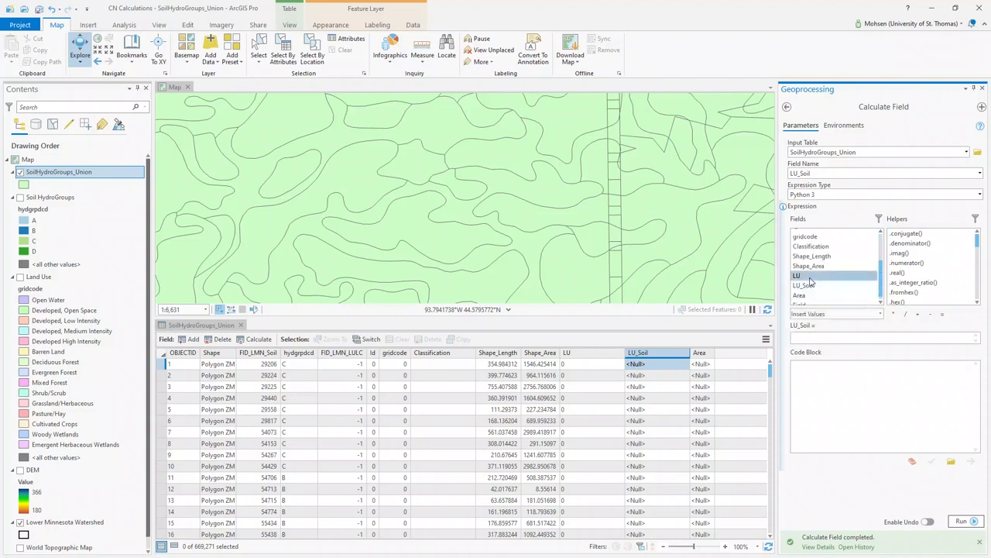
pyautogui.click(817, 339)
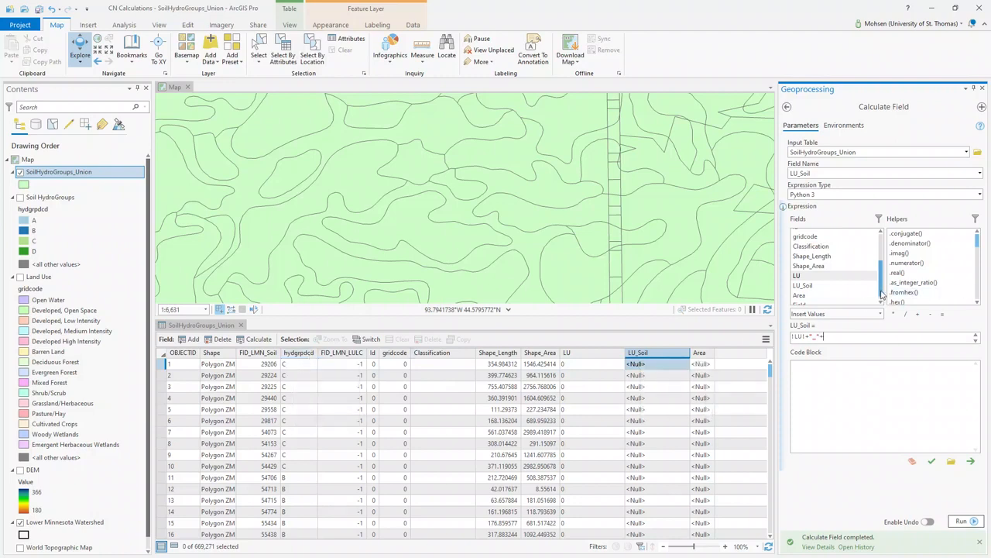
pyautogui.moveTo(881, 294); pyautogui.dragTo(882, 267)
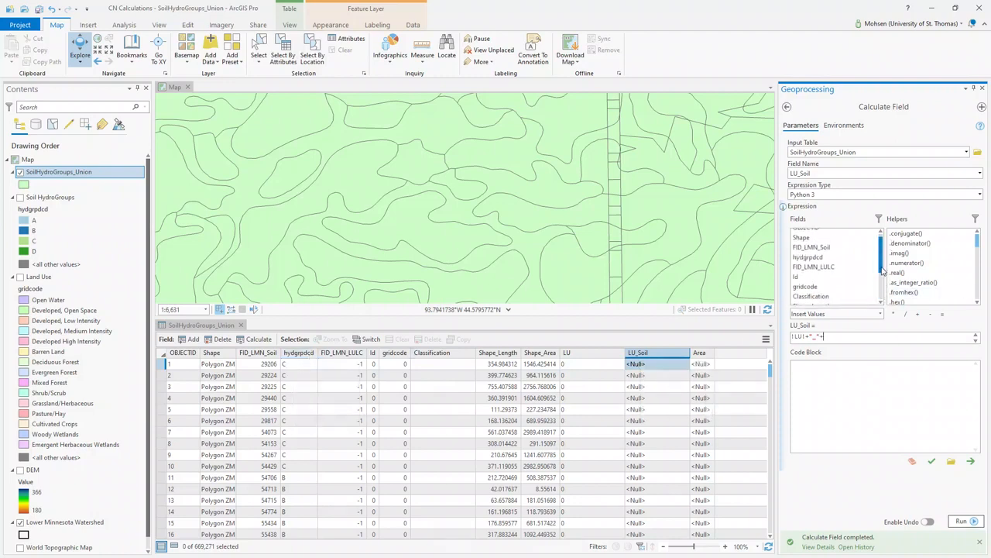
pyautogui.moveTo(882, 265)
pyautogui.mouseDown()
pyautogui.moveTo(883, 278)
pyautogui.moveTo(884, 266)
pyautogui.mouseUp()
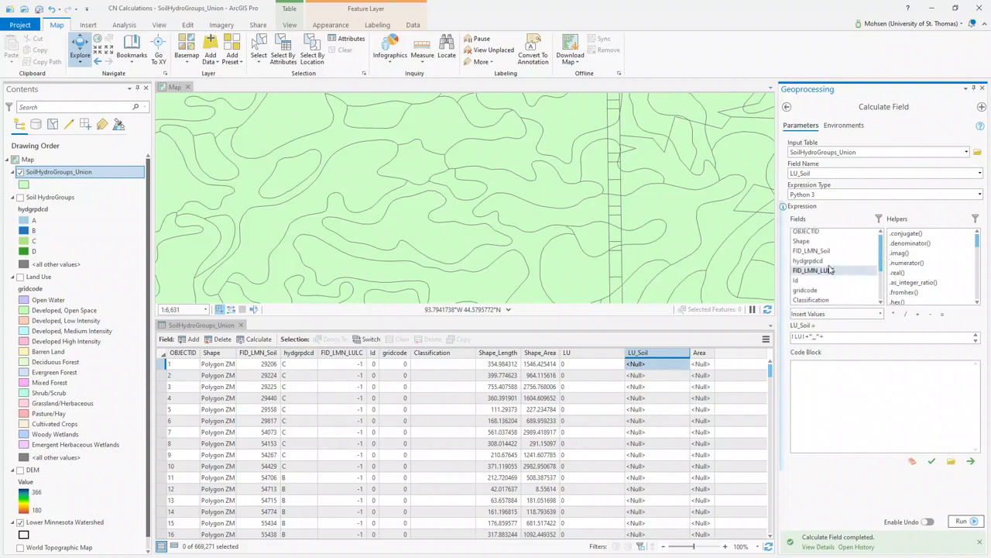
pyautogui.moveTo(823, 267); pyautogui.dragTo(846, 339)
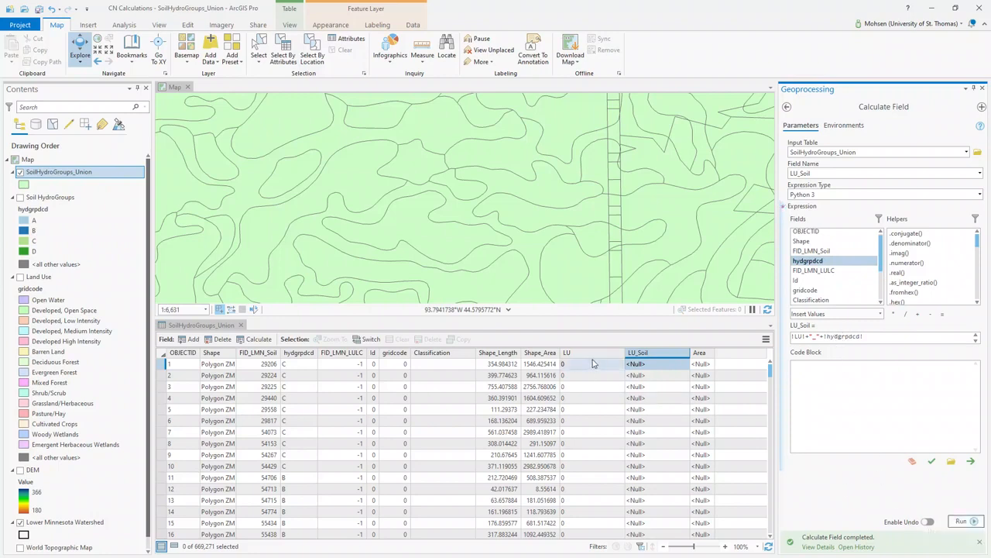
pyautogui.click(639, 364)
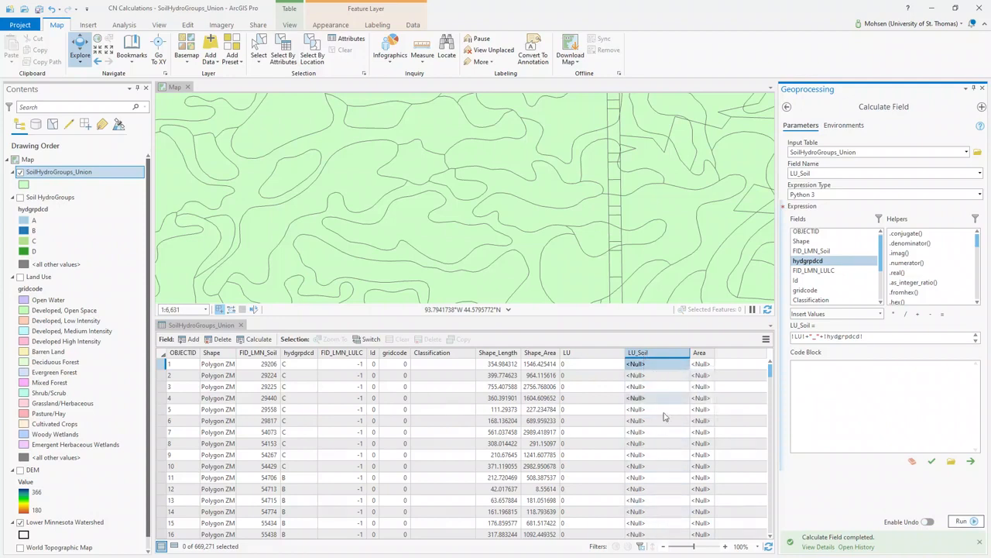
pyautogui.click(962, 521)
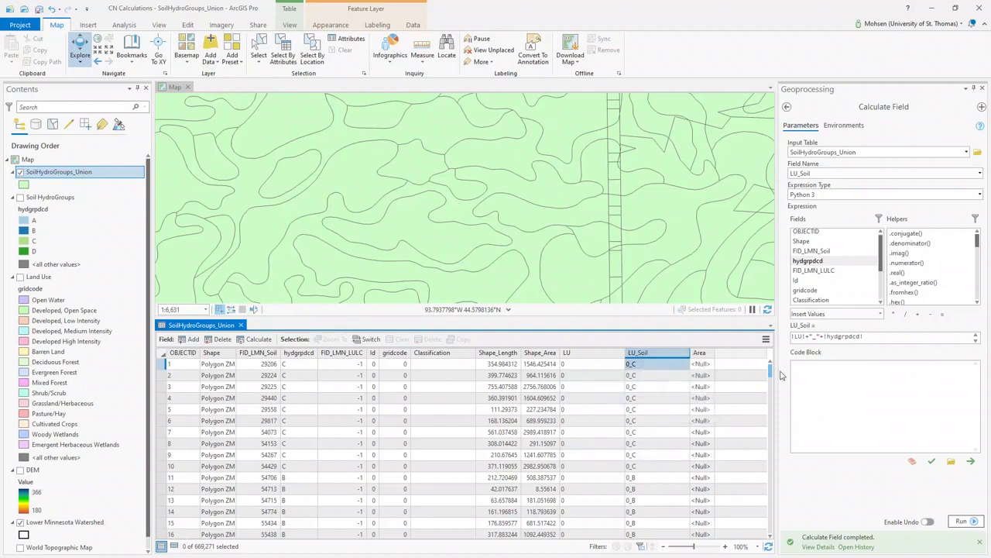
# Step: Check the LU_Soil values further down the attribute table and in the pop-ups of two polygons on the map
pyautogui.moveTo(770, 377); pyautogui.dragTo(770, 411)
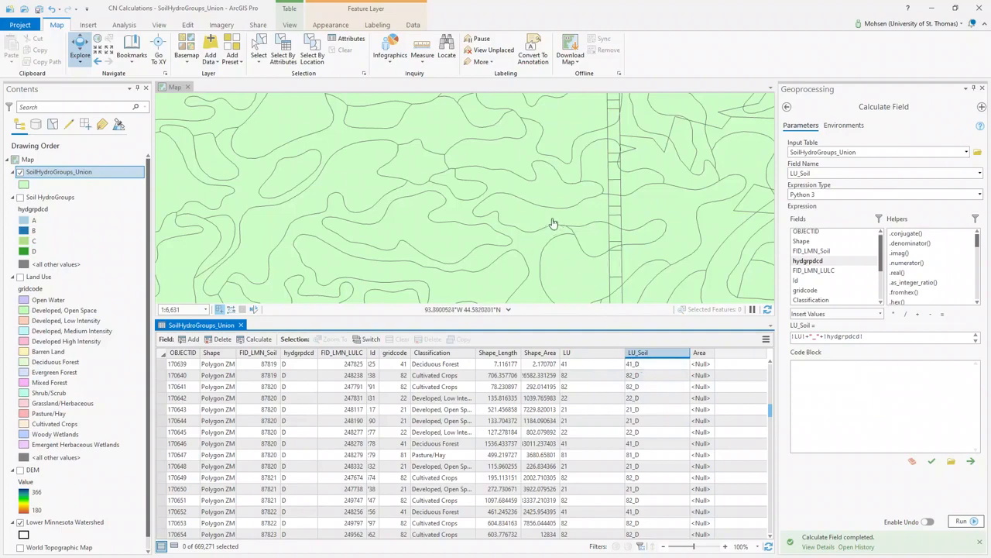
pyautogui.click(531, 196)
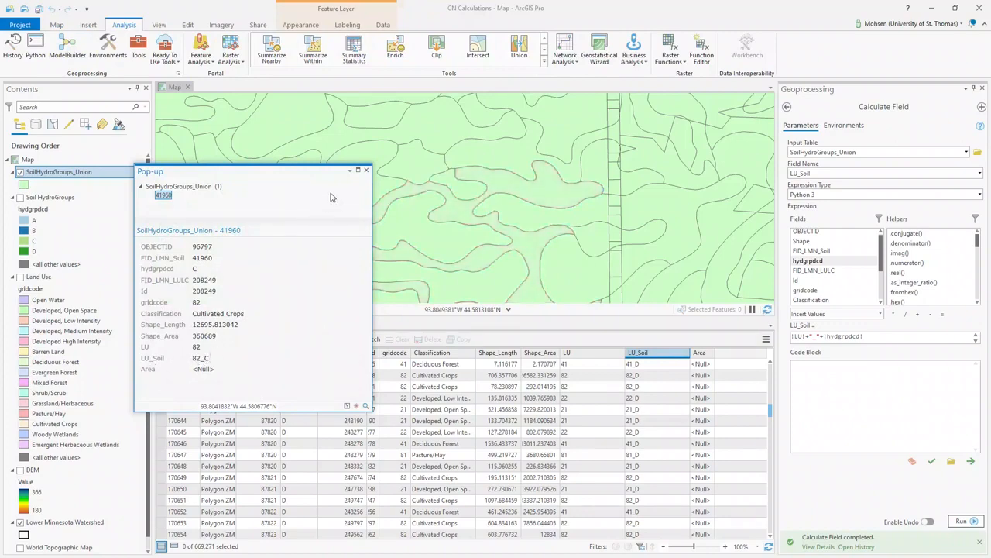
pyautogui.click(367, 170)
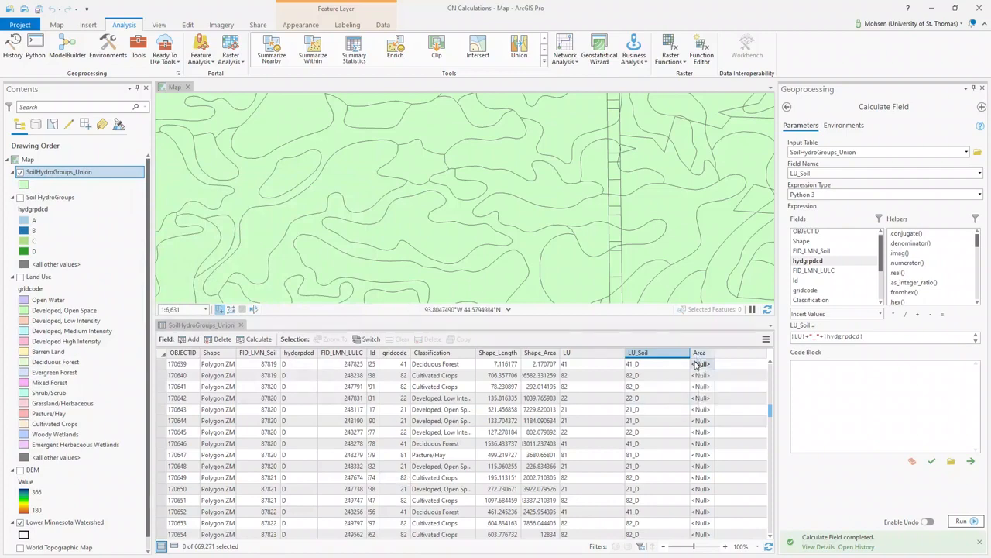
pyautogui.click(526, 209)
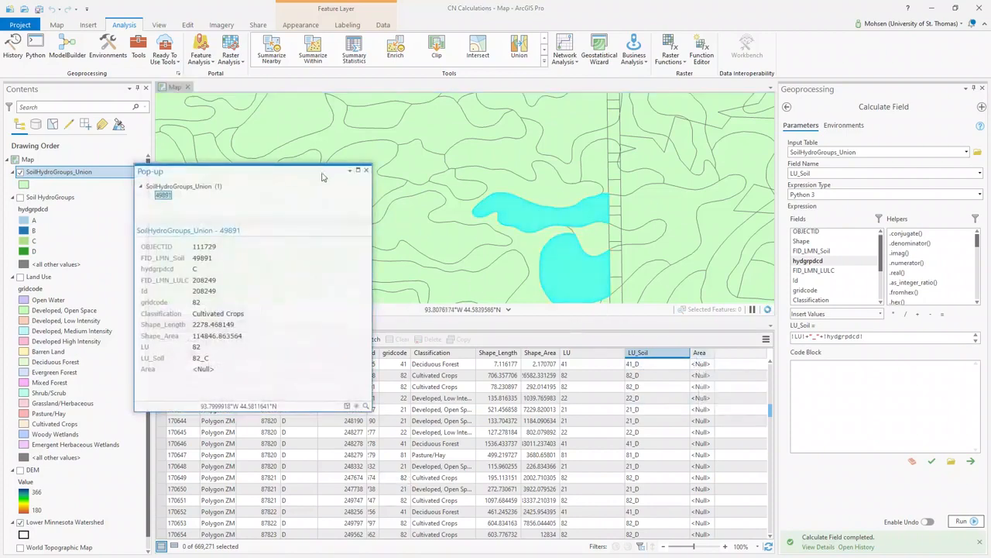
pyautogui.click(367, 170)
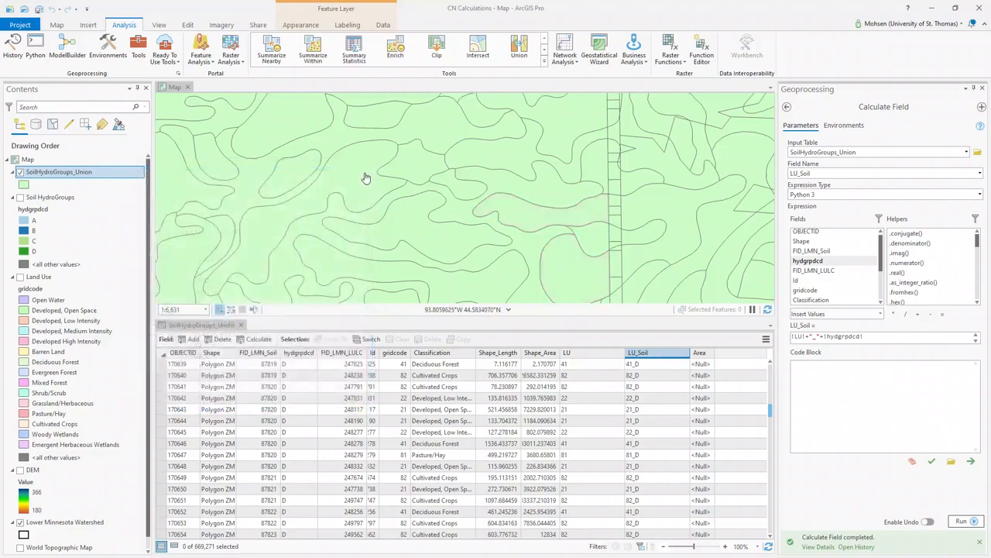
# Step: Calculate the Area field's geometry as Area (geodesic) in Square kilometers, using the SoilHydroGroups_Union layer's coordinate system
pyautogui.rightClick(699, 354)
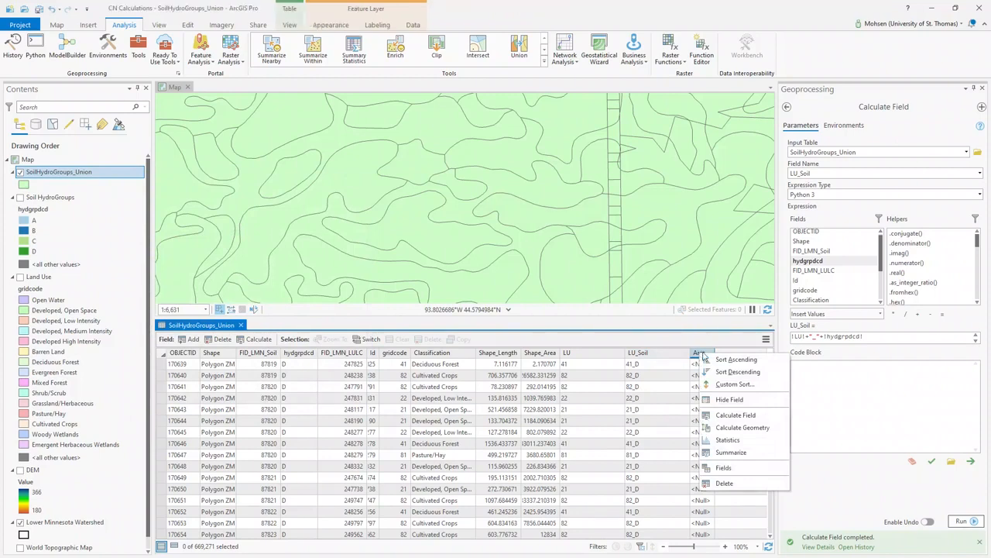
pyautogui.click(758, 427)
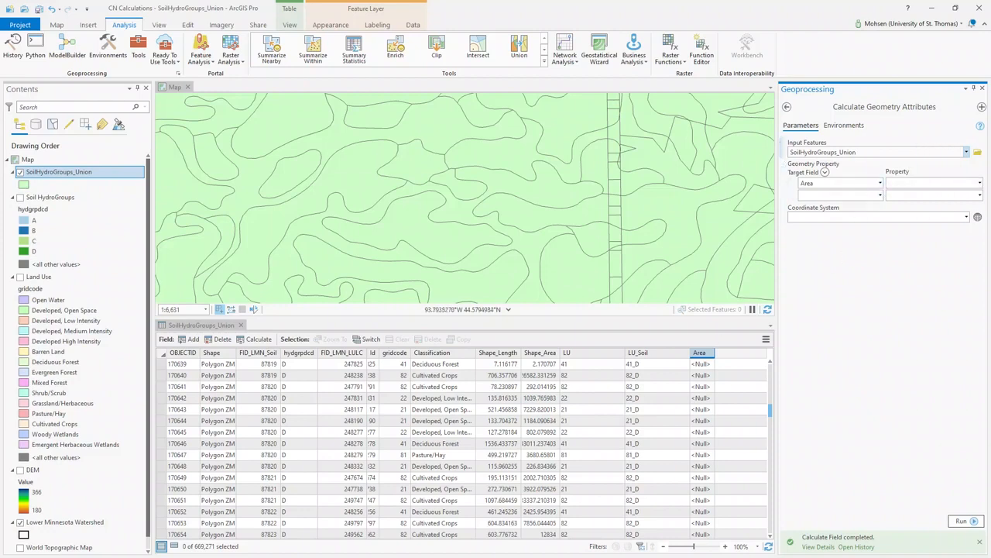
pyautogui.click(980, 183)
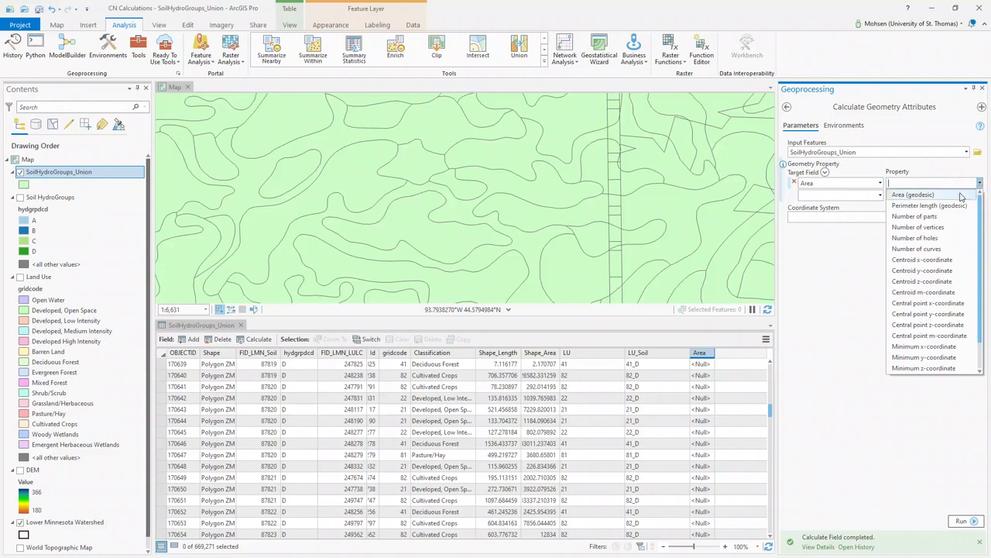
pyautogui.click(914, 194)
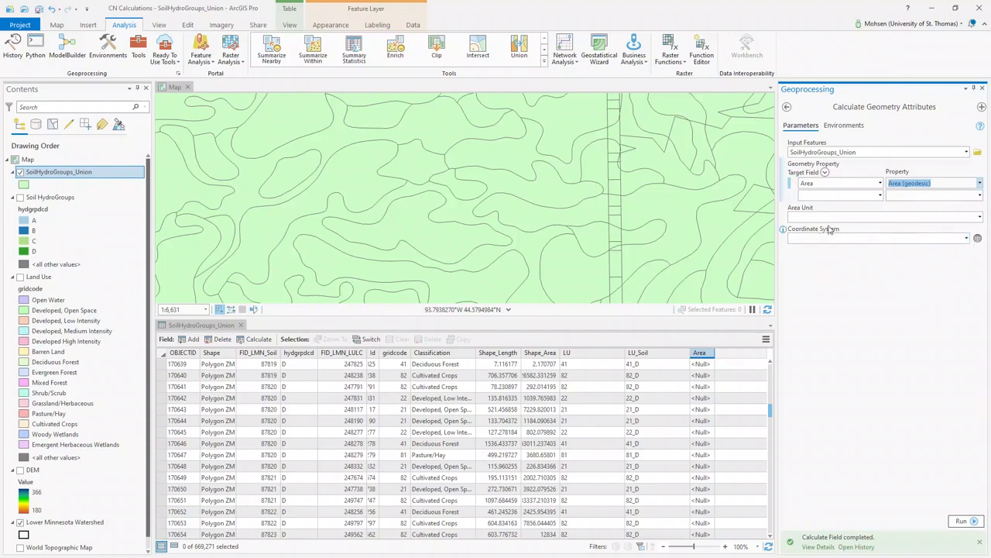
pyautogui.click(980, 217)
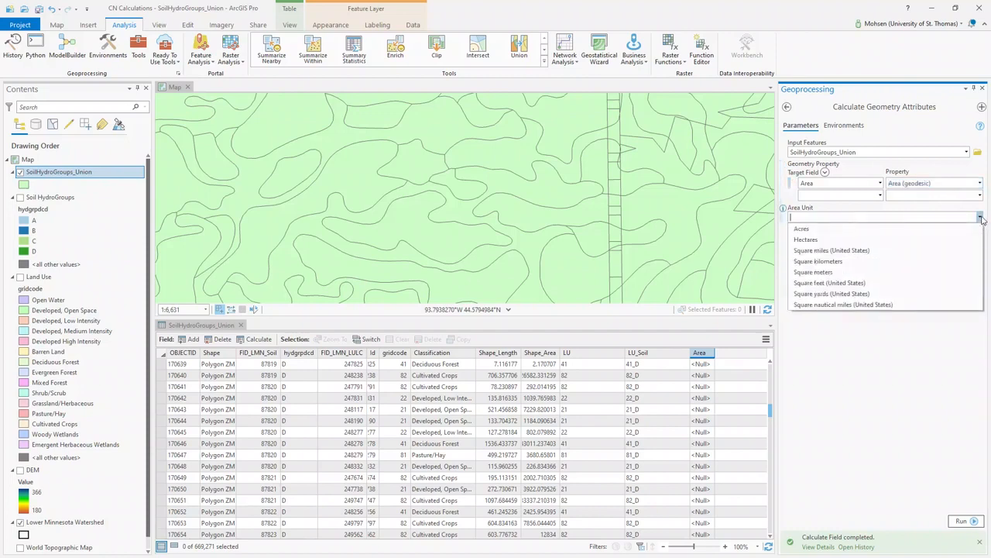
pyautogui.click(867, 264)
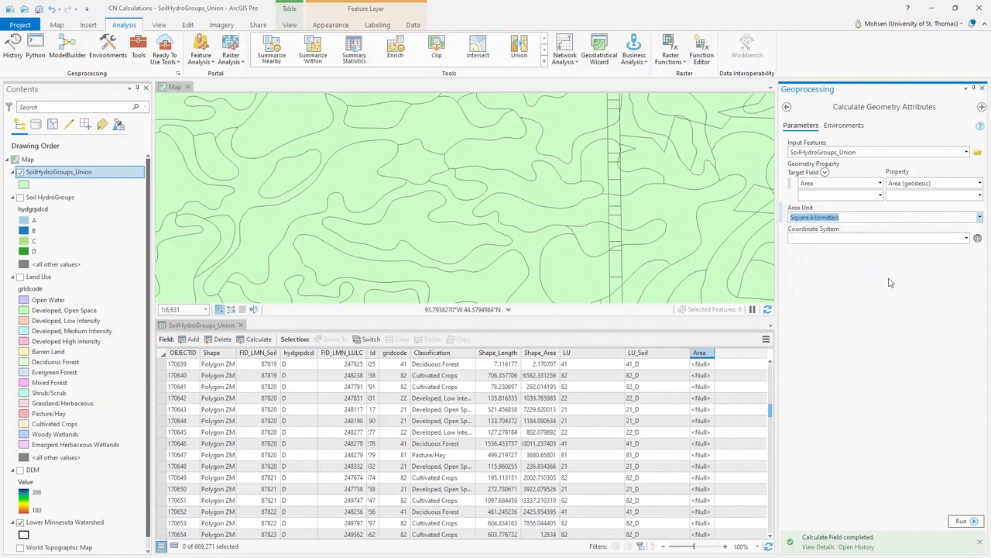
pyautogui.click(848, 257)
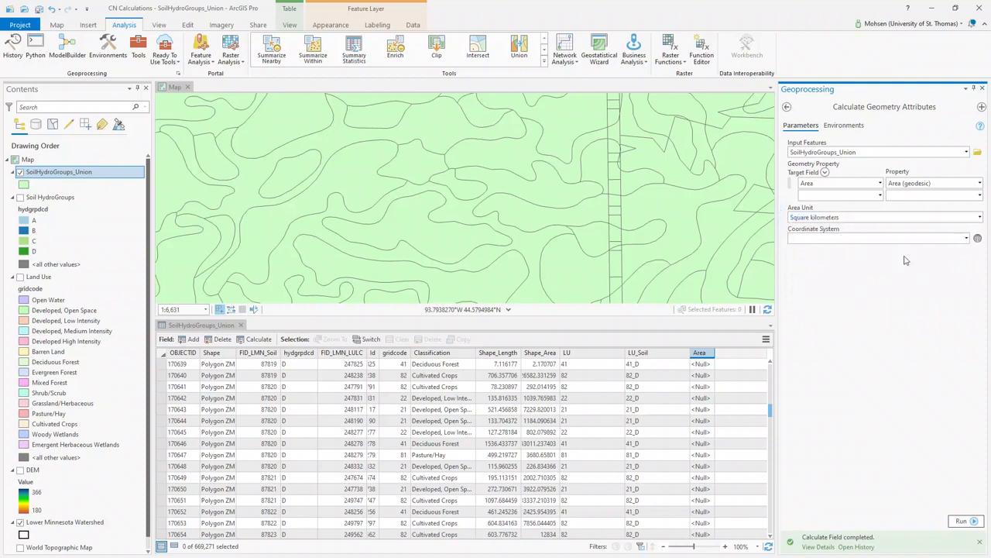
pyautogui.click(967, 239)
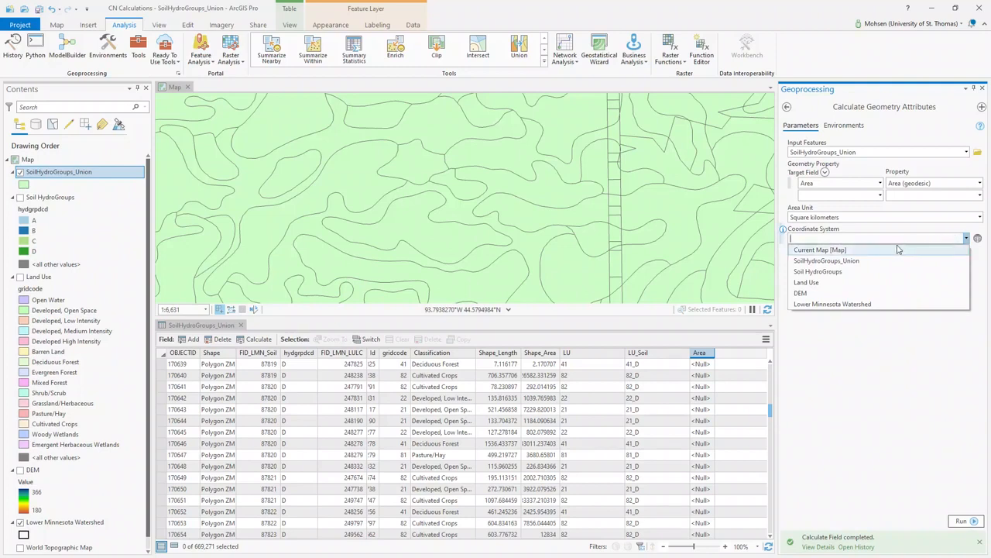
pyautogui.click(858, 261)
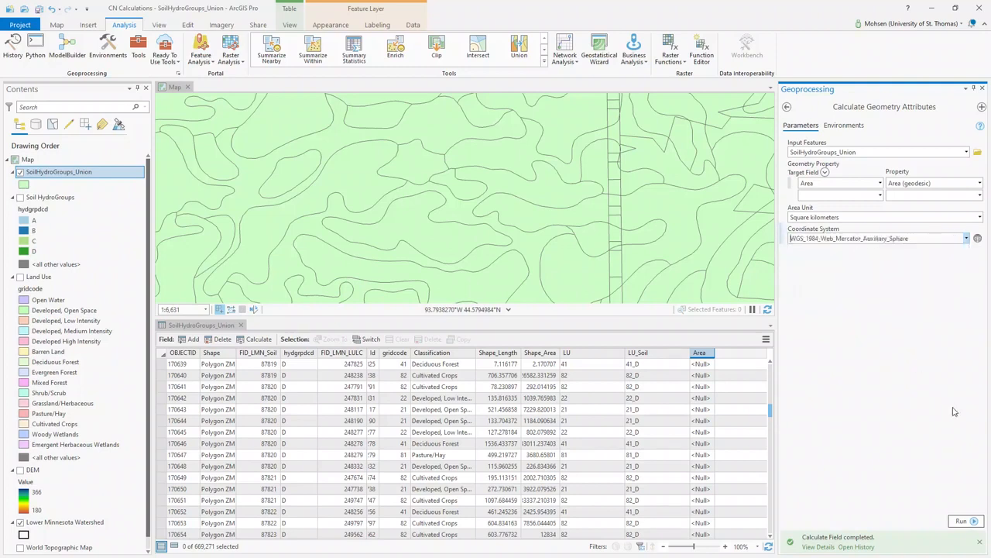
pyautogui.click(959, 520)
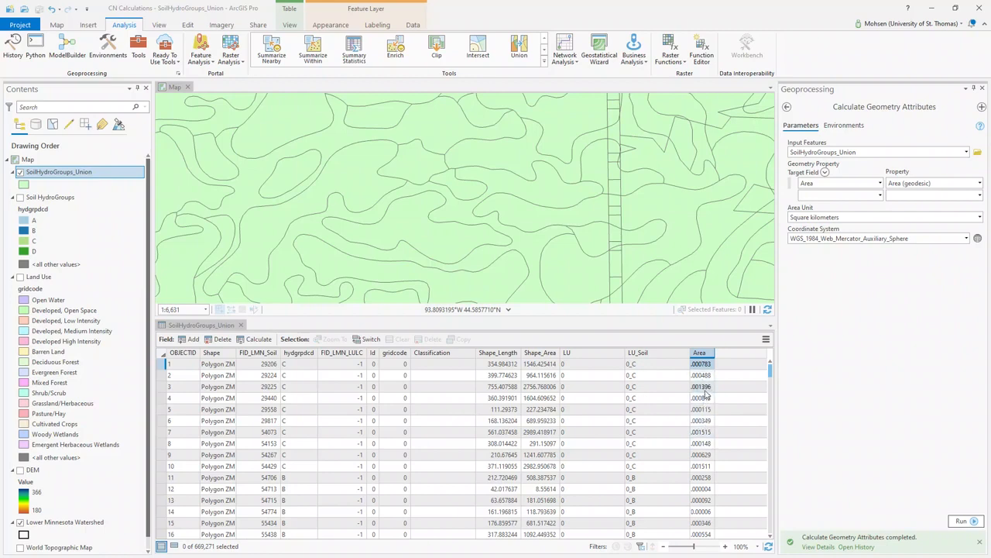
# Step: Check the Area values in one polygon's pop-up and further down the attribute table
pyautogui.click(417, 232)
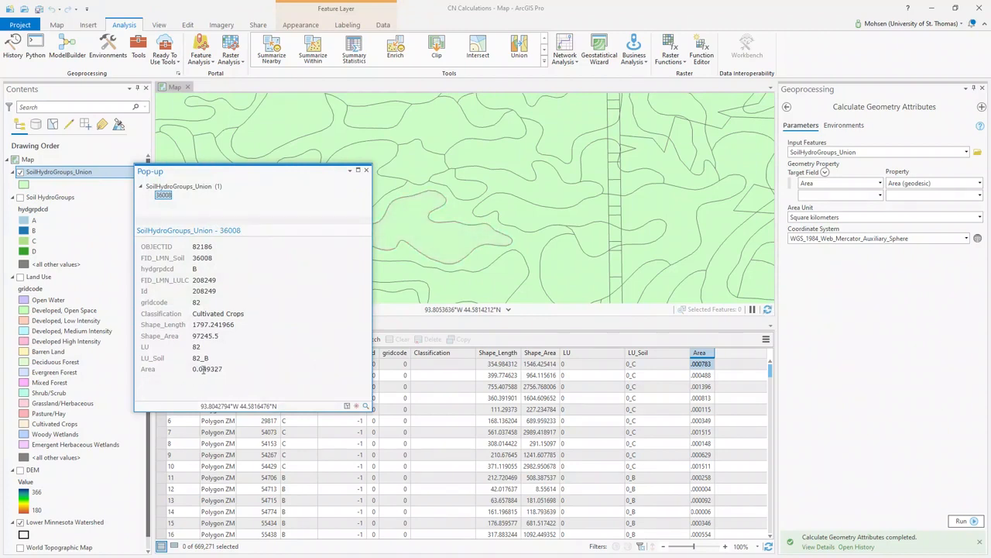
pyautogui.click(367, 170)
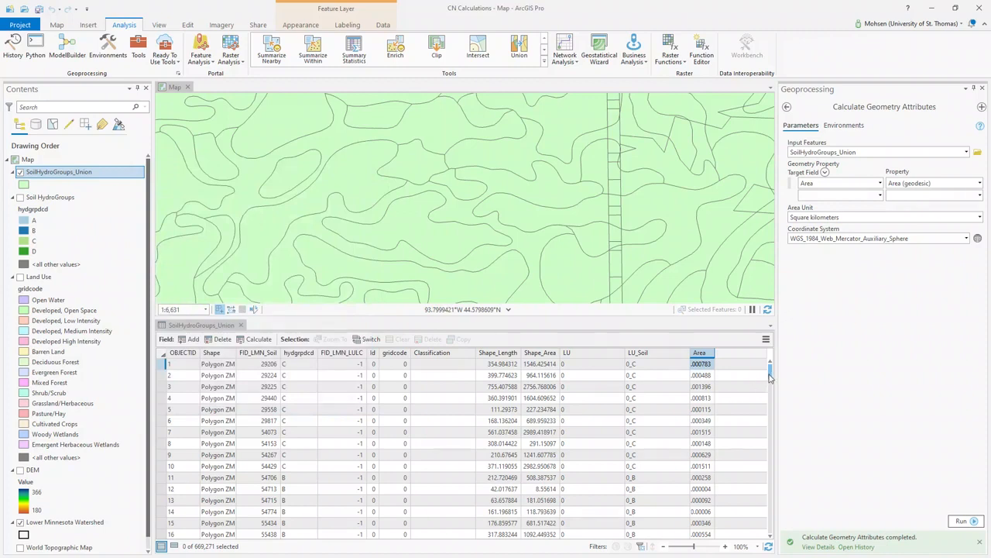
pyautogui.moveTo(771, 378); pyautogui.dragTo(770, 403)
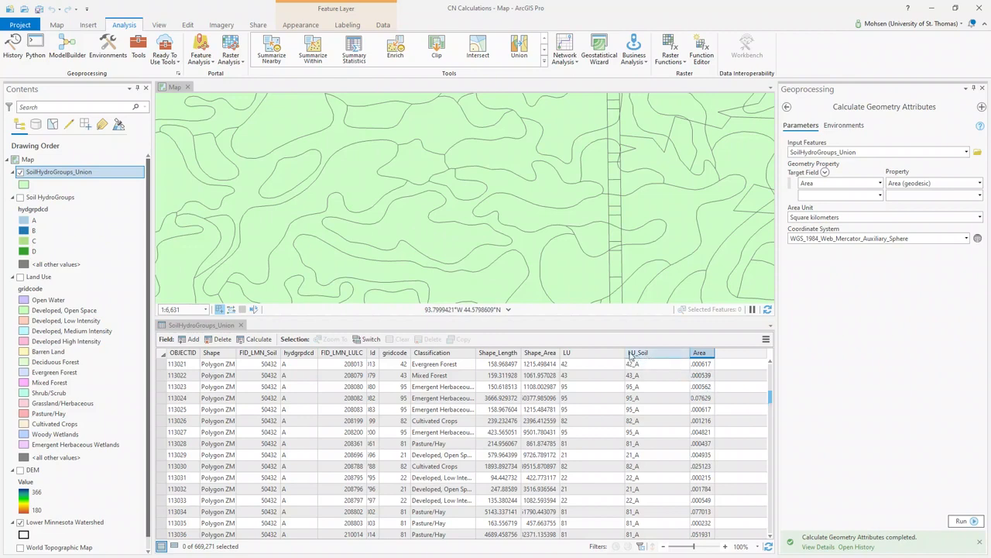
# Step: Select the three adjacent 95_A records with OBJECTID 113023 to 113025 and locate their polygons on the map
pyautogui.click(640, 397)
pyautogui.click(640, 388)
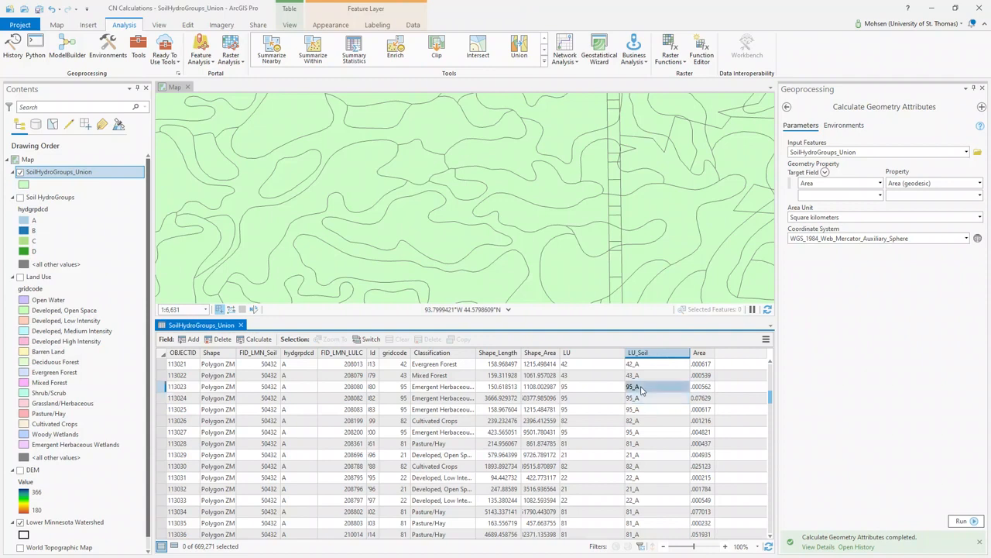
pyautogui.click(641, 397)
pyautogui.click(643, 410)
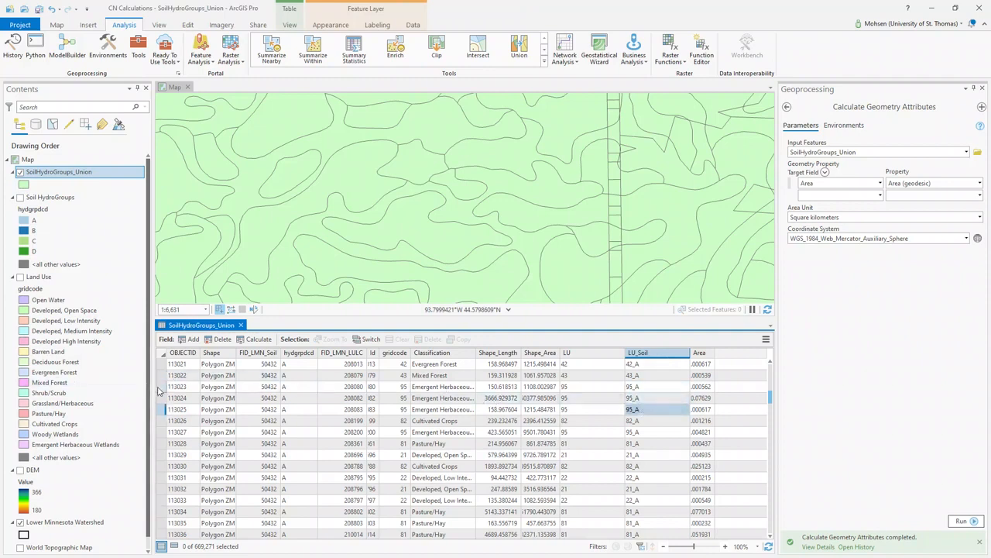
pyautogui.moveTo(160, 391); pyautogui.dragTo(162, 409)
pyautogui.scroll(-3, 482, 207)
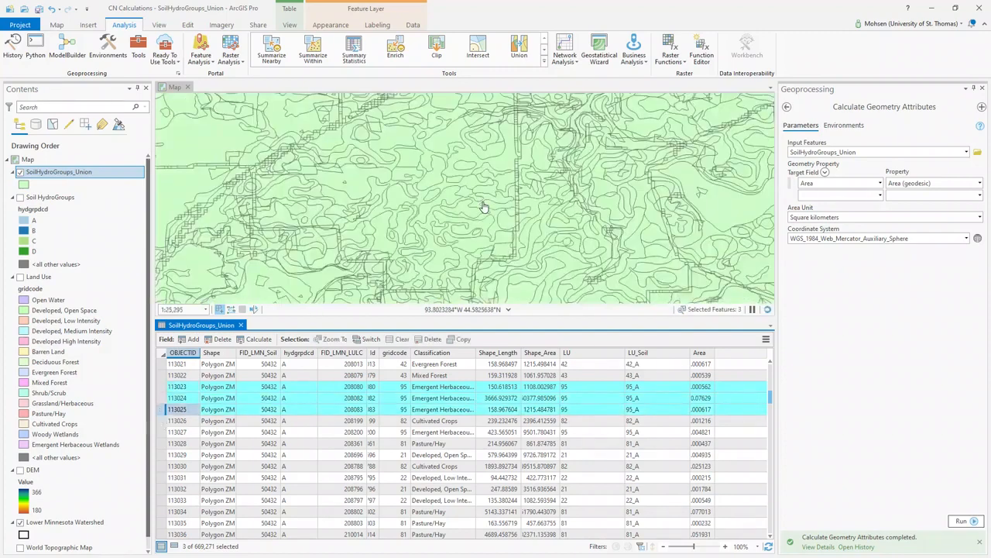
pyautogui.scroll(-4, 481, 208)
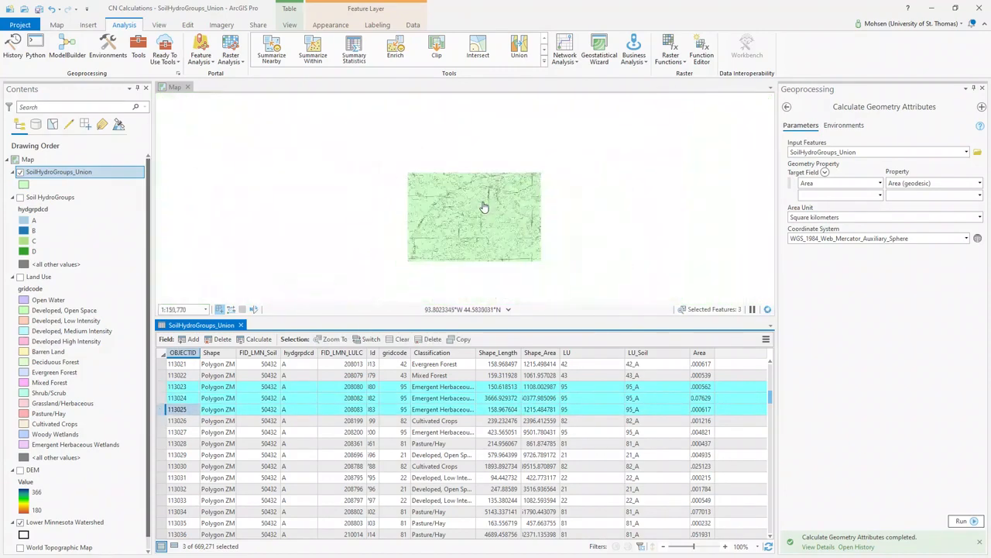
pyautogui.scroll(-2, 482, 207)
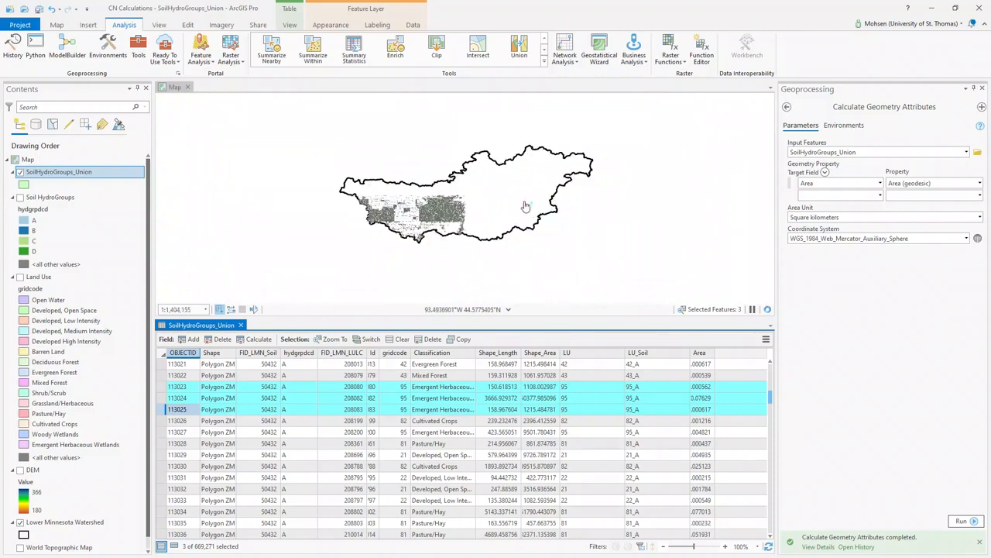
pyautogui.scroll(2, 532, 209)
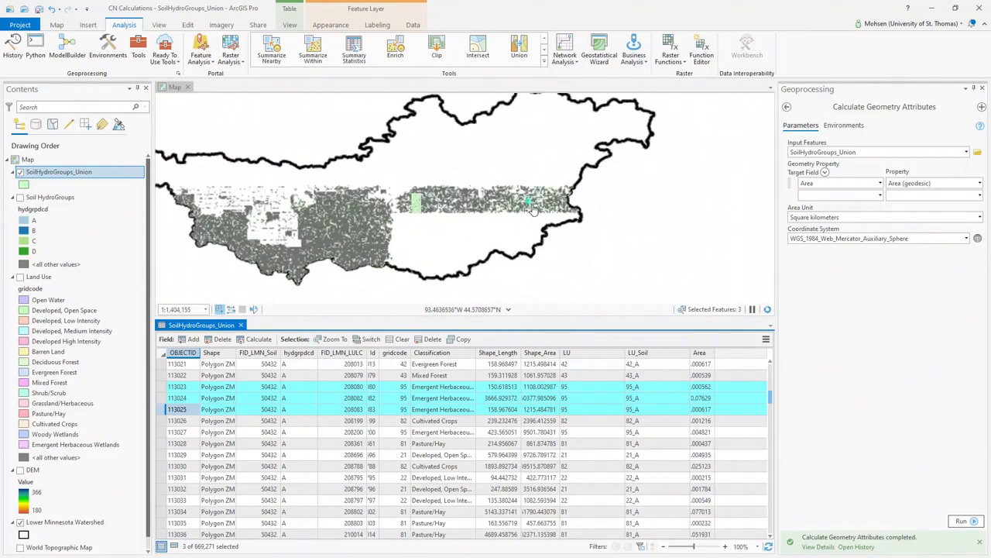
pyautogui.scroll(5, 531, 209)
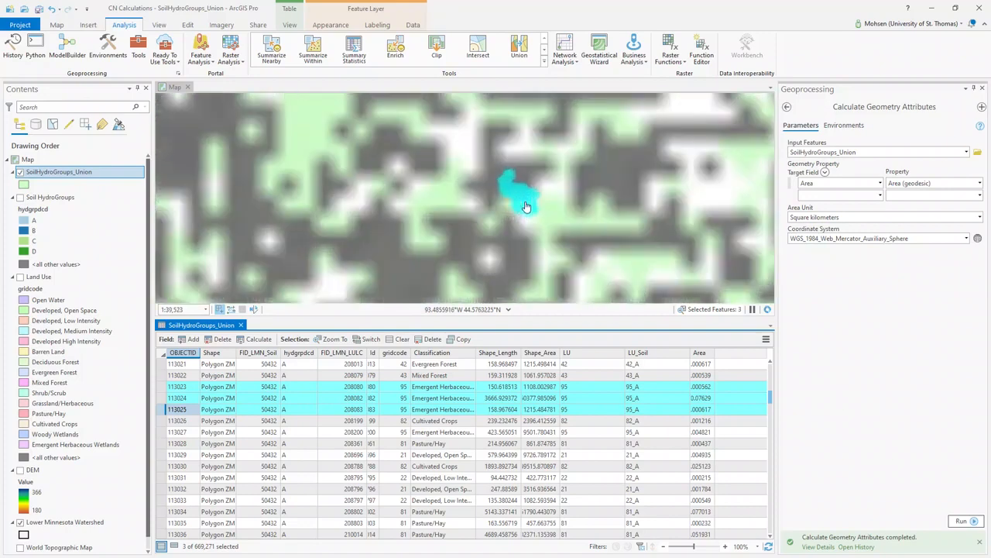
# Step: Examine the three selected 95_A polygons on the map, both up close and in relation to the whole watershed
pyautogui.scroll(3, 525, 206)
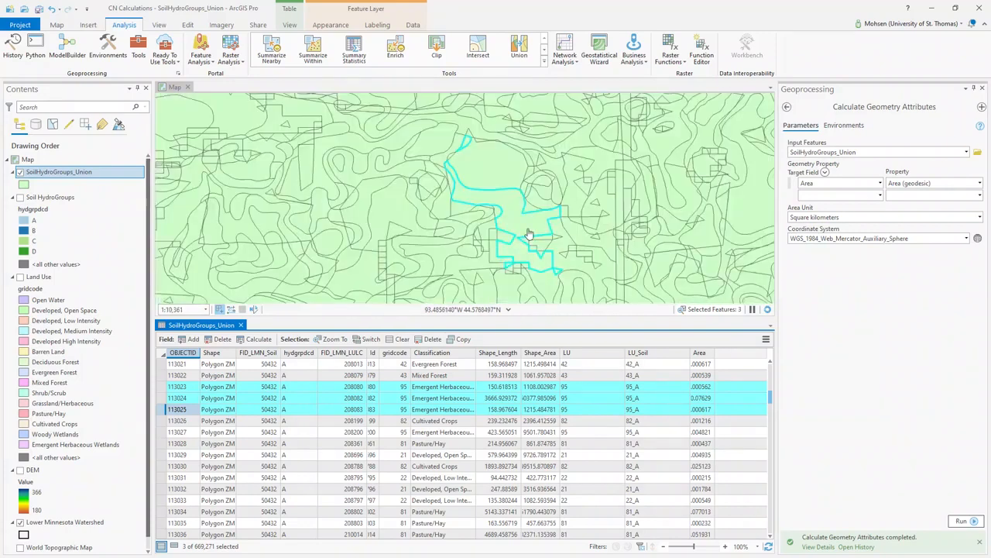
pyautogui.scroll(-1, 529, 234)
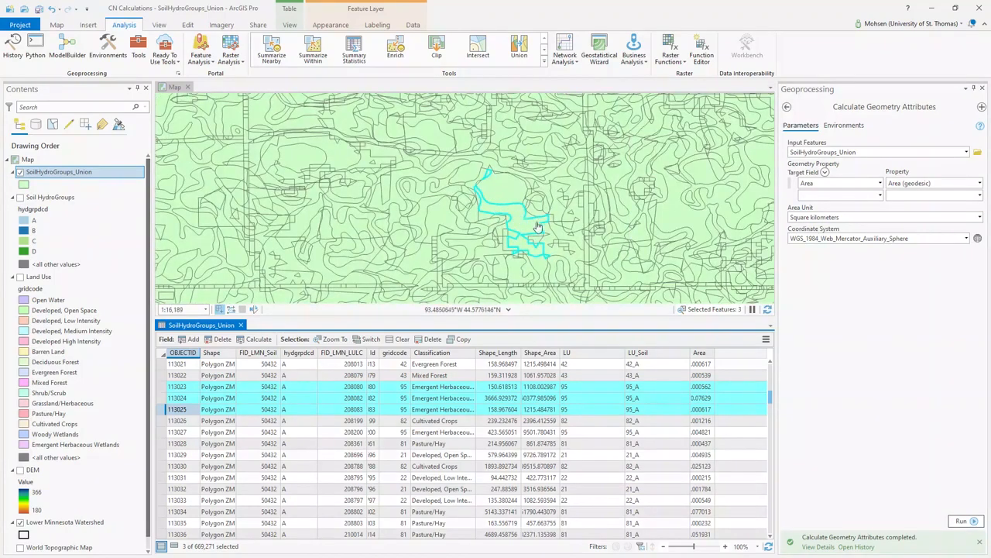
pyautogui.scroll(-3, 541, 201)
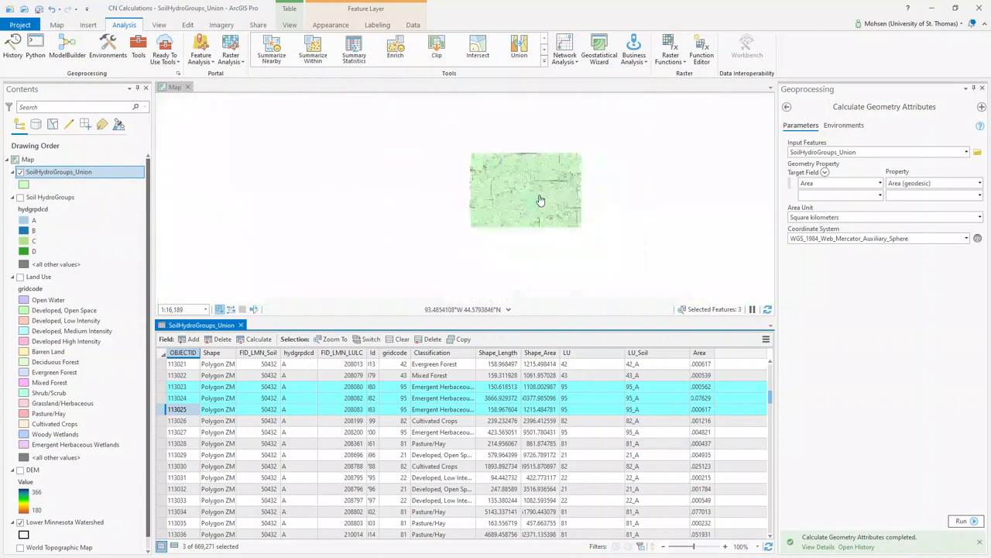
pyautogui.scroll(-4, 541, 201)
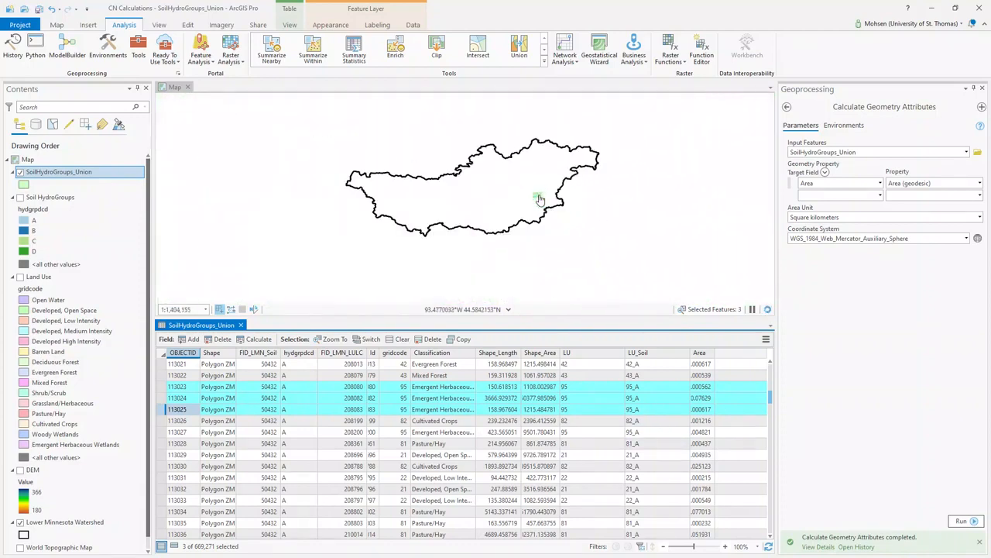
pyautogui.scroll(8, 547, 200)
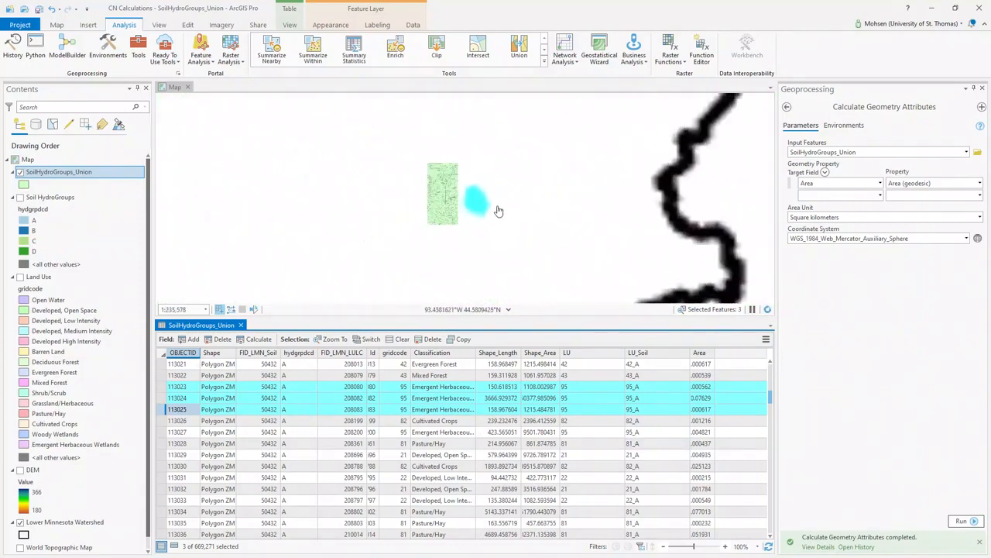
pyautogui.scroll(5, 339, 238)
pyautogui.scroll(-4, 524, 150)
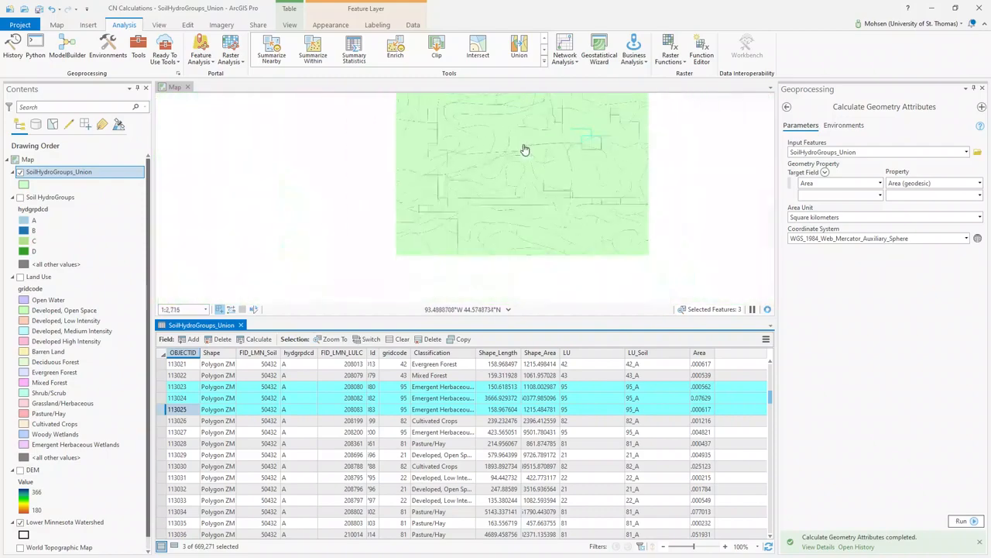
pyautogui.scroll(3, 481, 128)
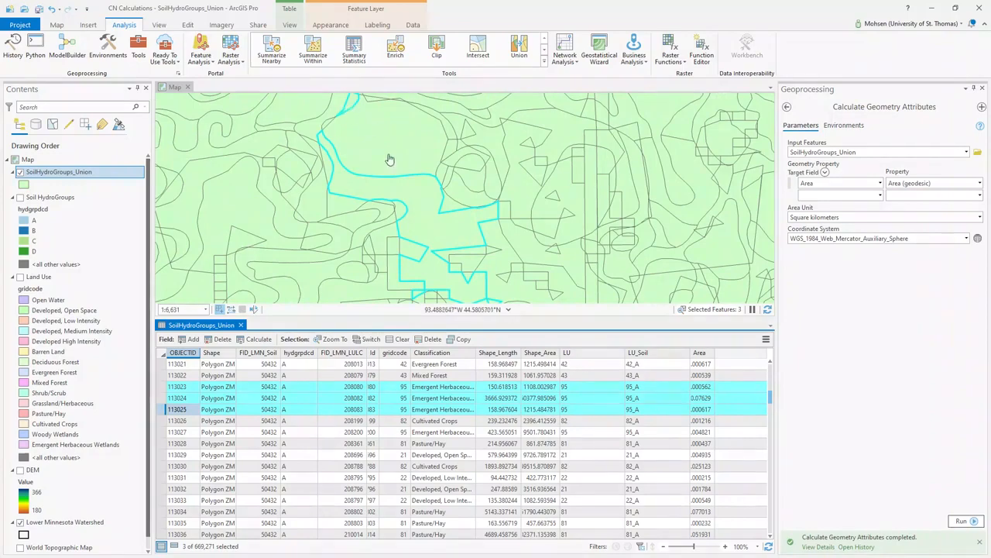
pyautogui.scroll(-2, 419, 231)
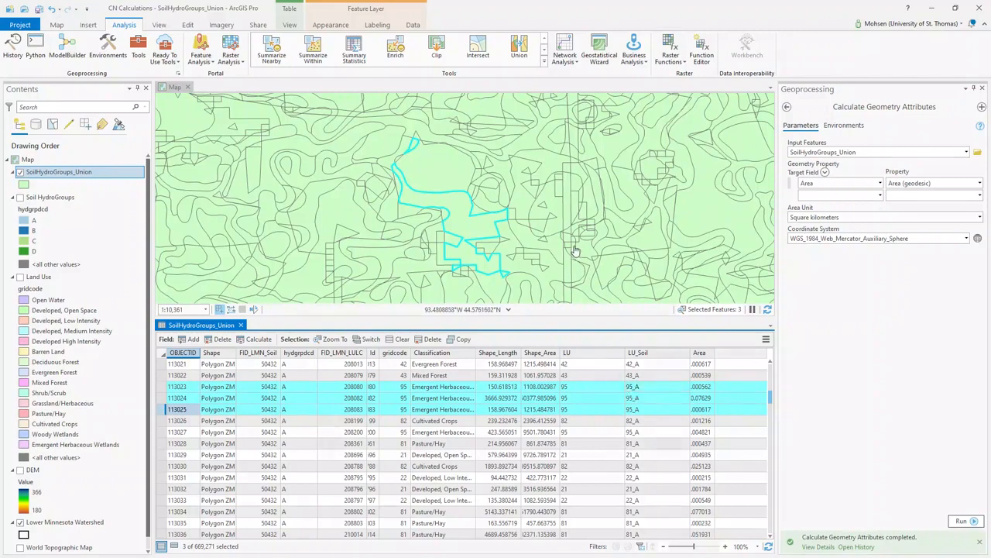
# Step: Clear the selection of the three SoilHydroGroups_Union polygons
pyautogui.click(188, 26)
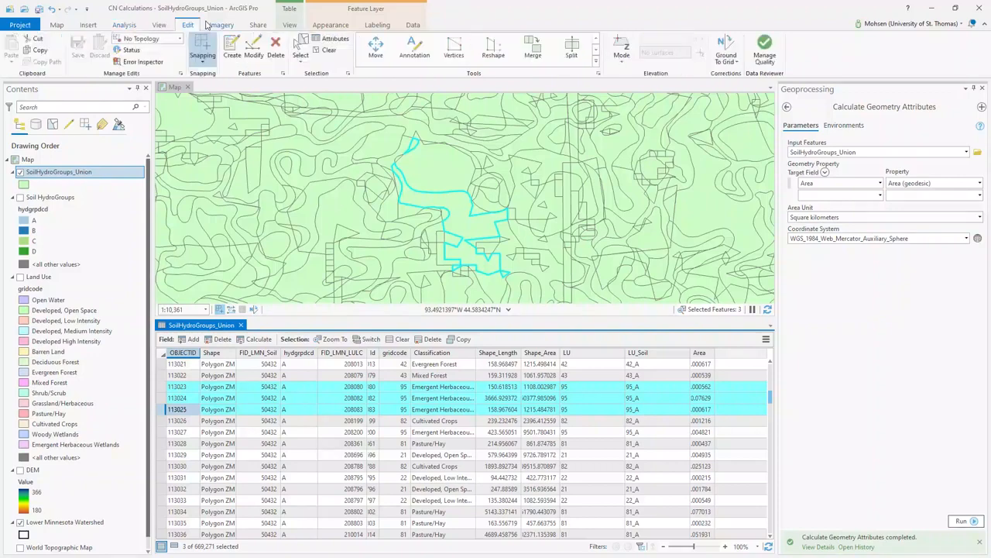
pyautogui.click(329, 51)
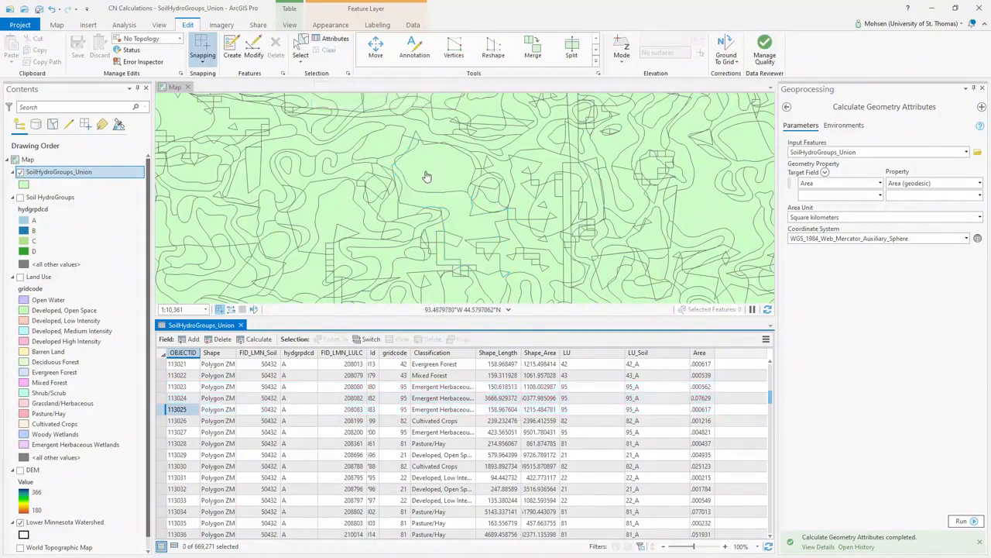
pyautogui.scroll(-2, 365, 262)
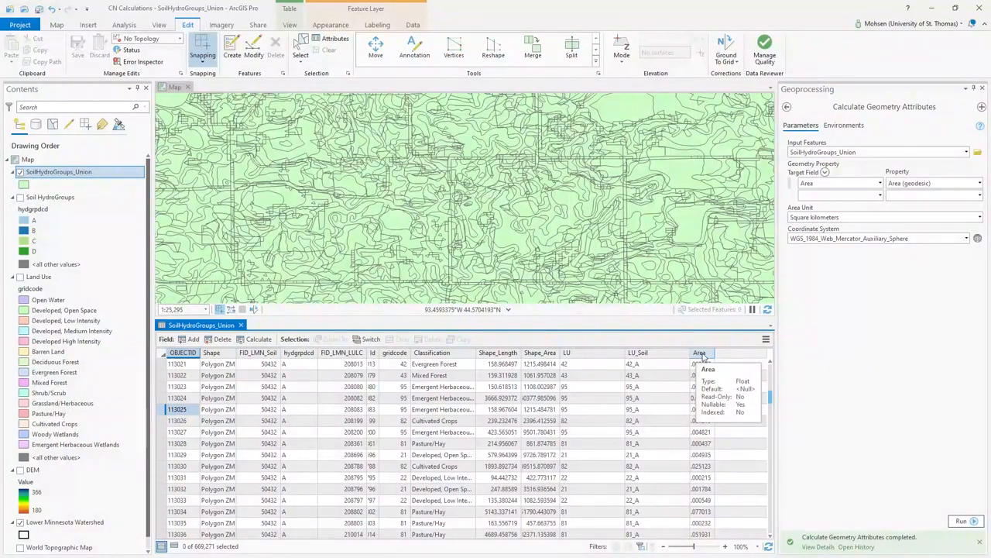
# Step: Set up a summary of the SoilHydroGroups_Union Area field with statistic type Sum and LU_Soil as the case field
pyautogui.rightClick(700, 354)
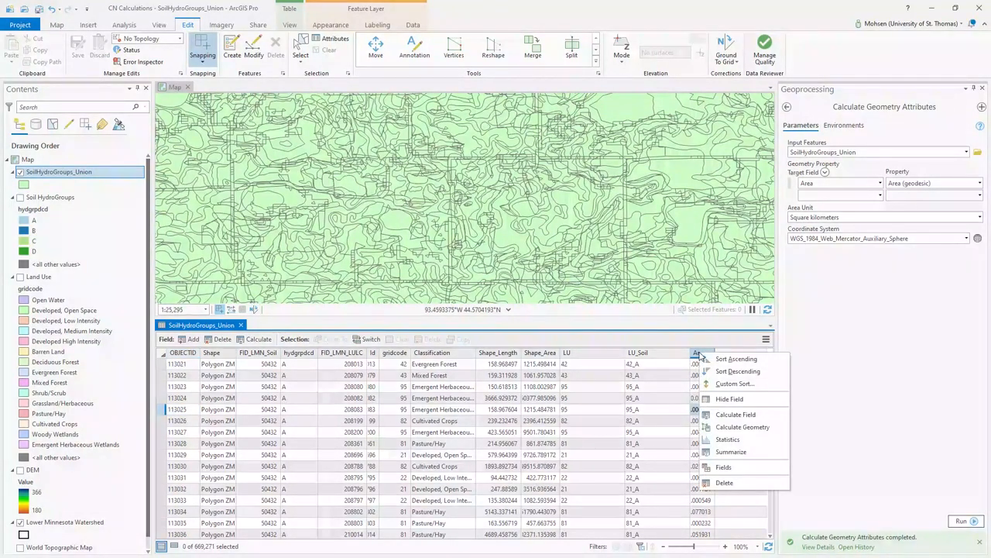
pyautogui.click(732, 451)
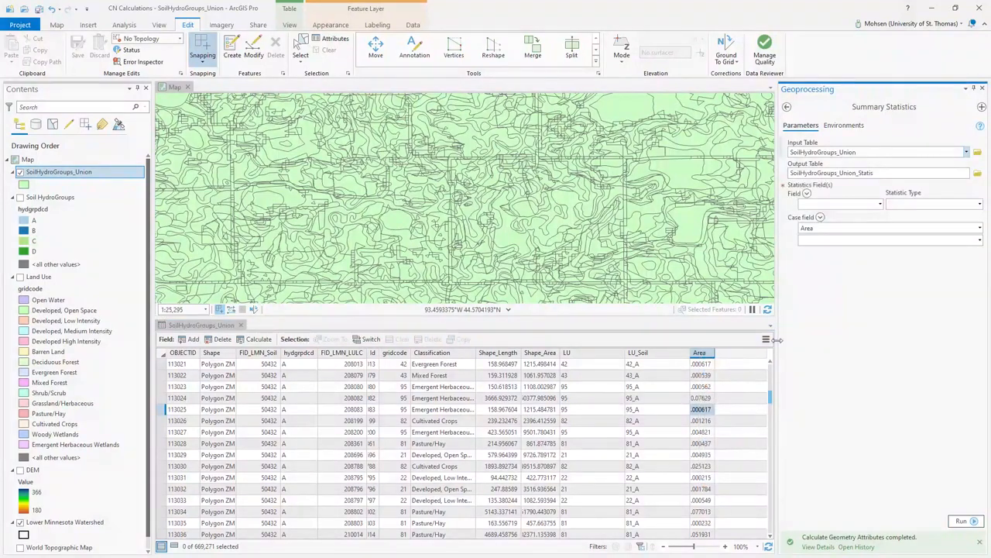
pyautogui.click(881, 205)
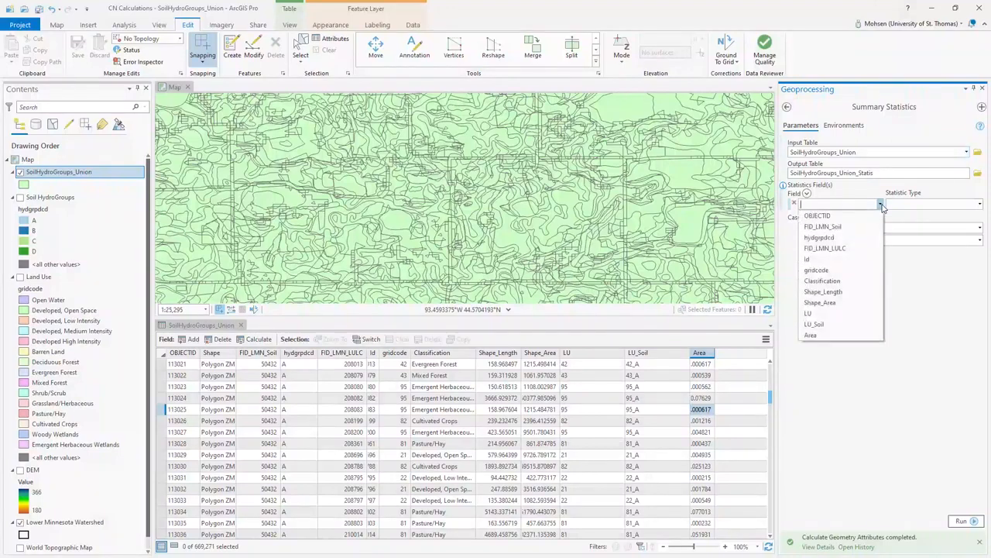
pyautogui.click(832, 335)
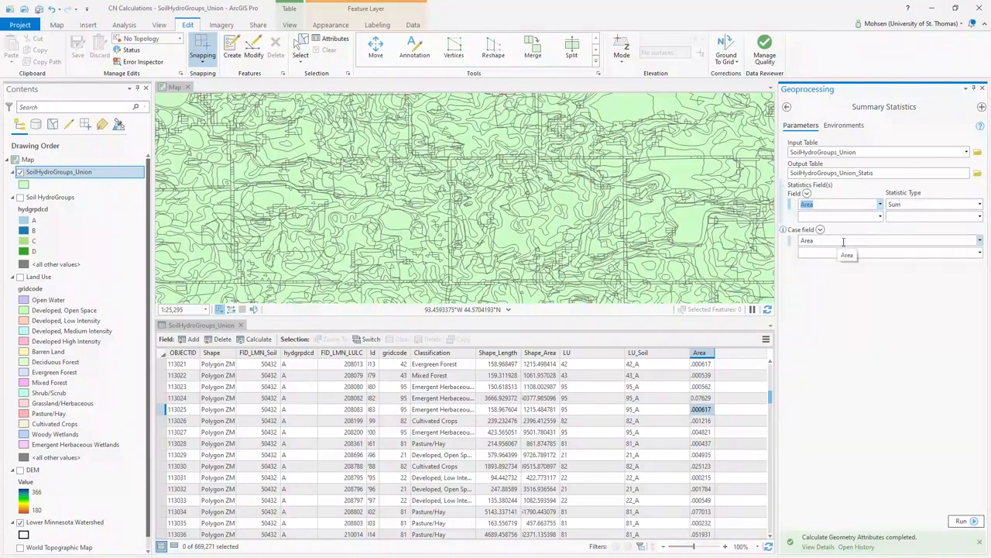
pyautogui.click(980, 242)
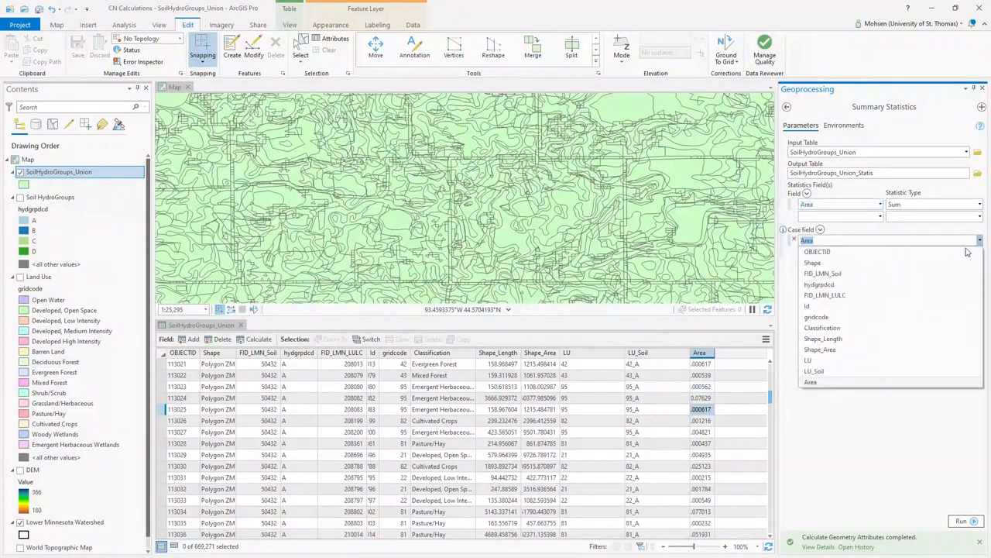
pyautogui.click(842, 371)
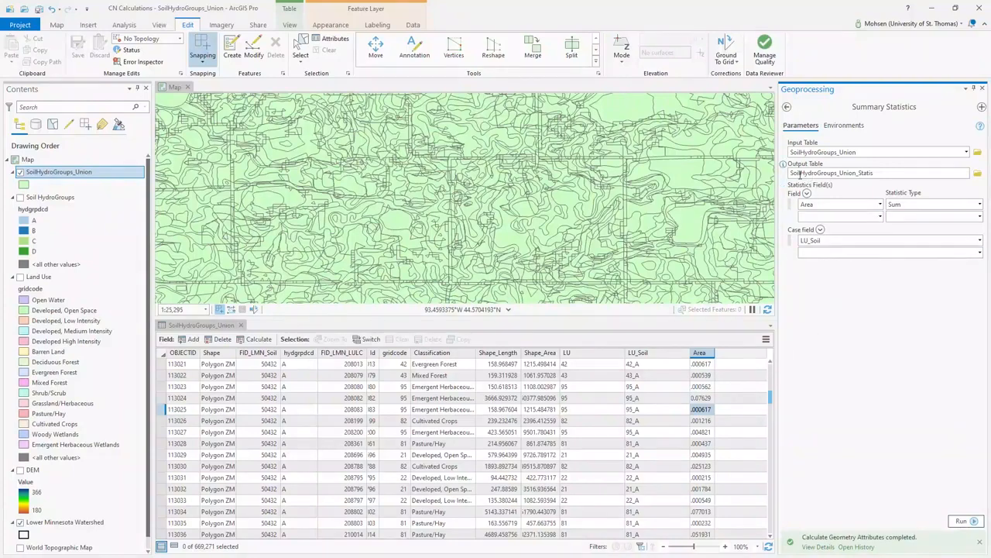
# Step: Name the output table Summary_Table in the CN Calculations geodatabase and run Summary Statistics
pyautogui.click(862, 173)
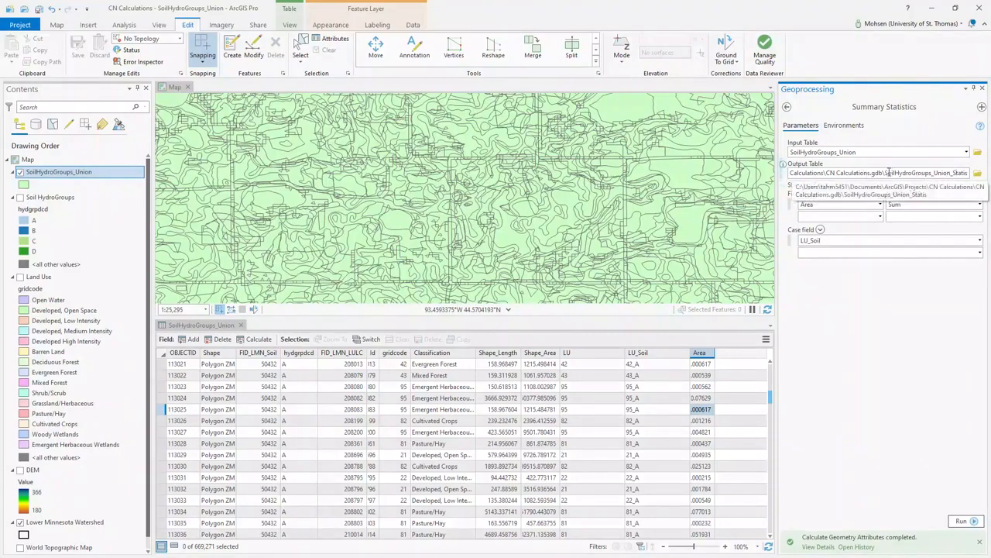
pyautogui.moveTo(887, 172); pyautogui.dragTo(976, 179)
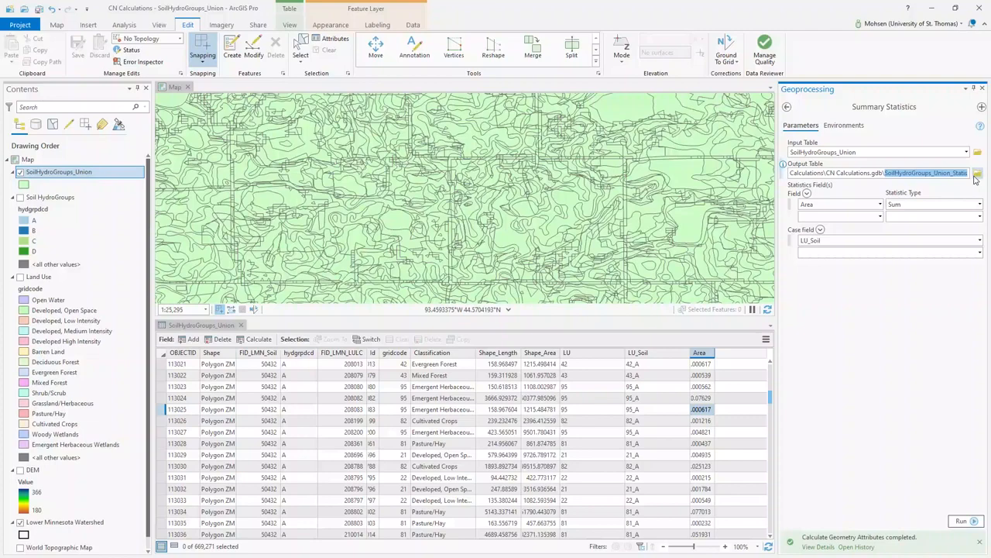
pyautogui.write('S\\Projects\\CN ')
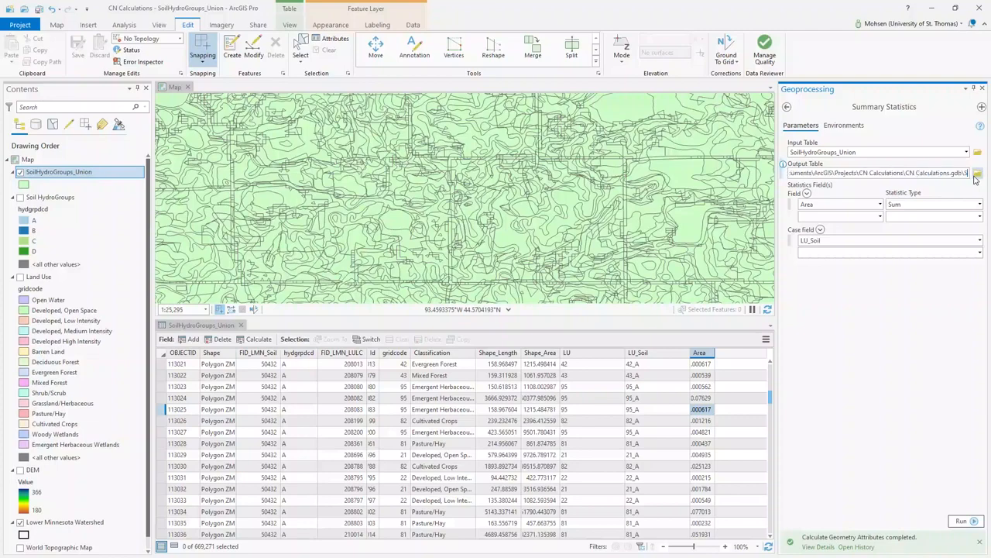
pyautogui.write('u')
pyautogui.write('mmar')
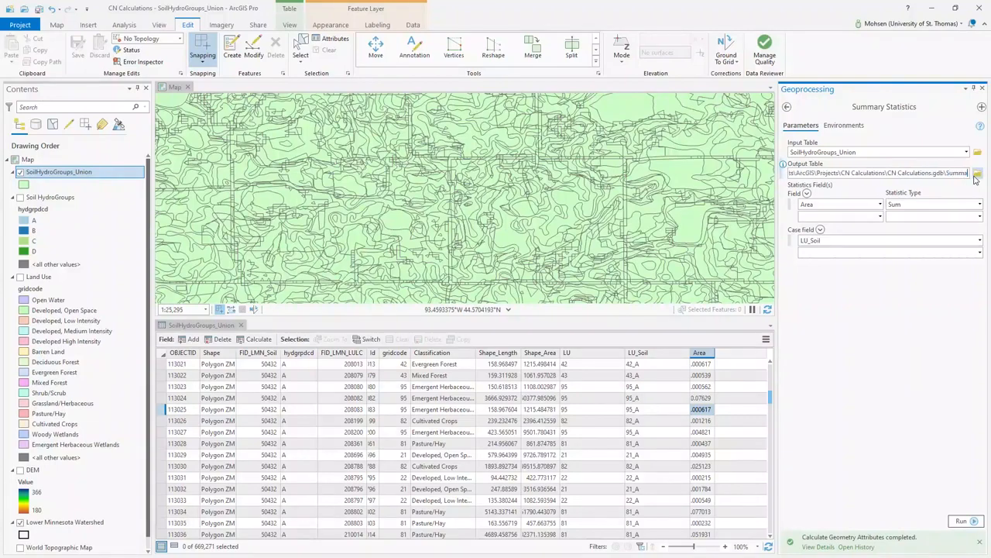
pyautogui.write('y_Table')
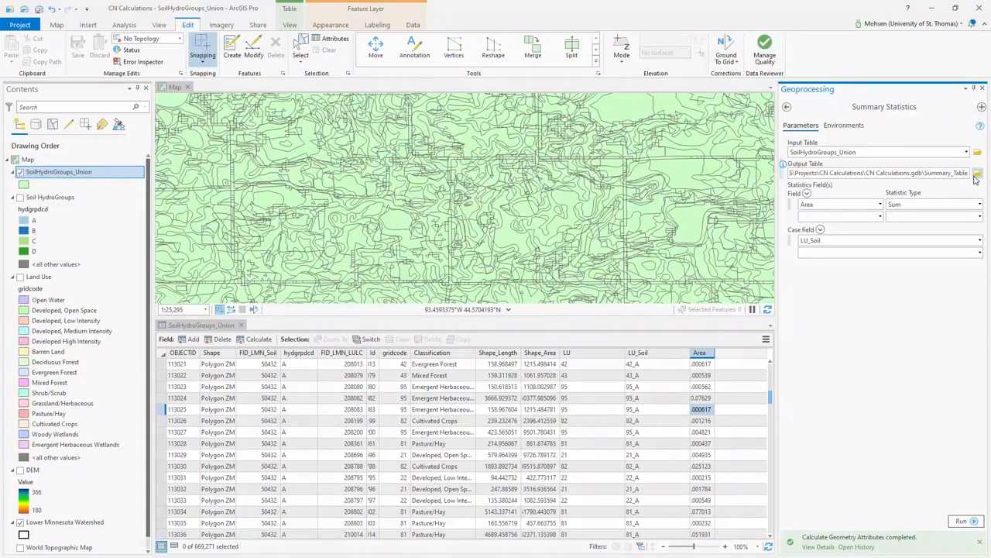
pyautogui.click(892, 323)
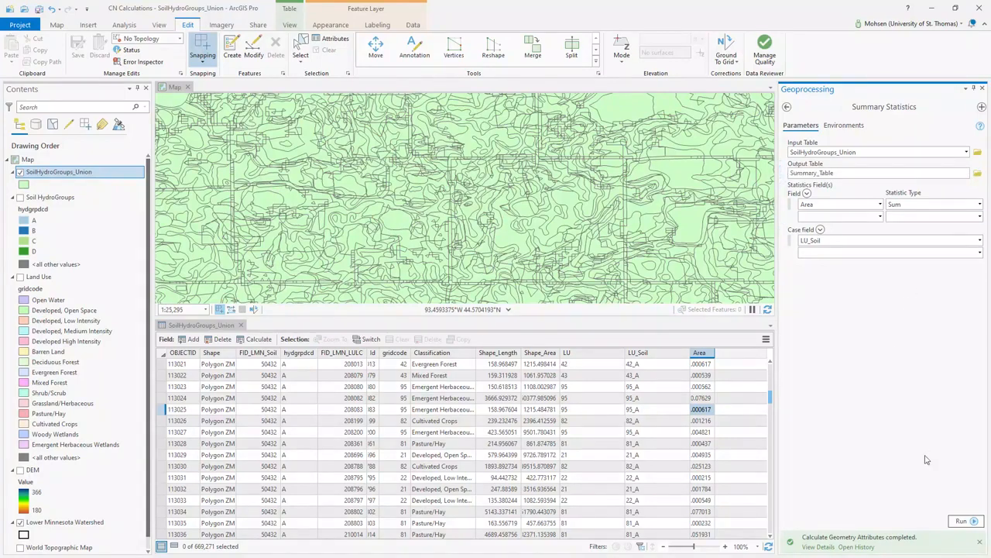
pyautogui.click(962, 522)
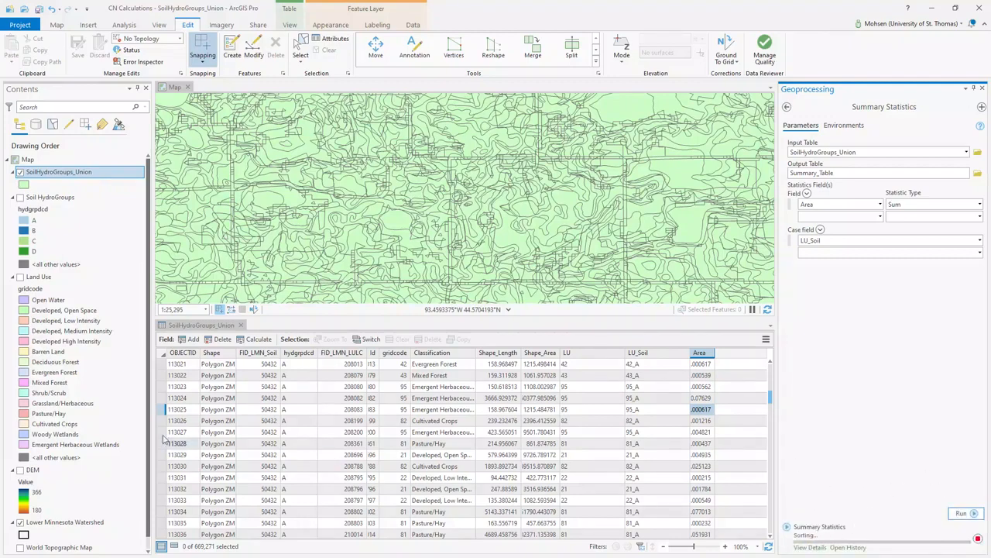
# Step: Open the Summary_Table standalone table and review its LU_Soil and SUM_Area values down to the last row
pyautogui.scroll(-1, 78, 400)
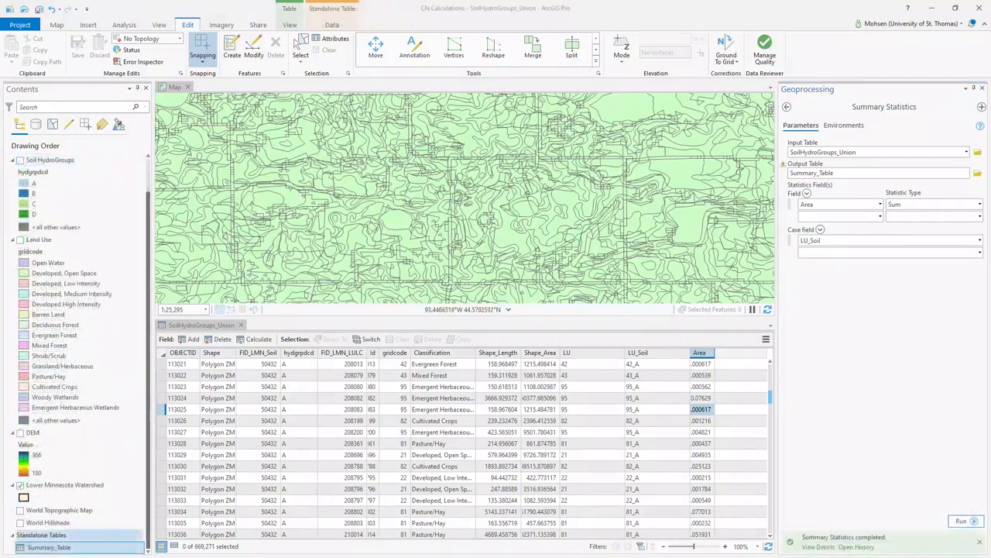
pyautogui.rightClick(49, 547)
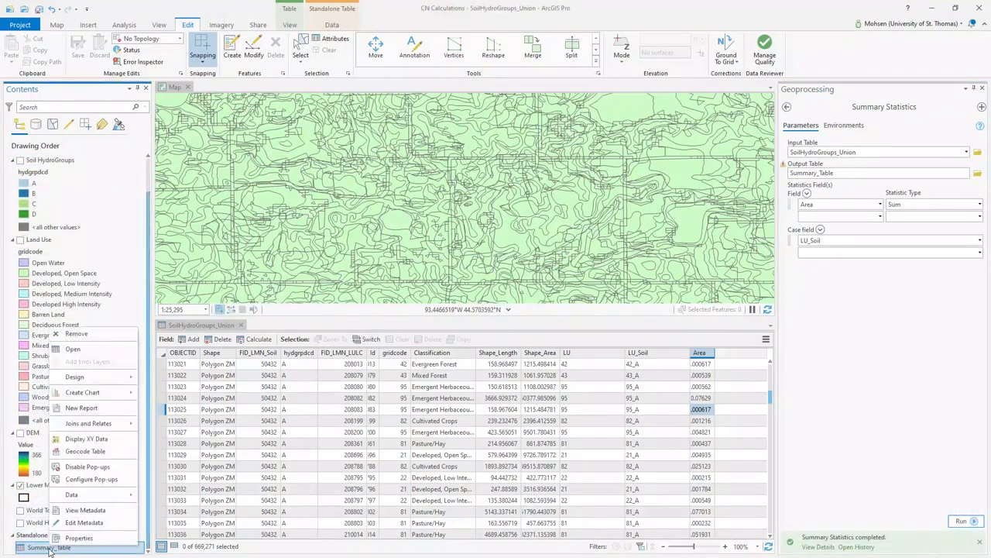
pyautogui.click(72, 348)
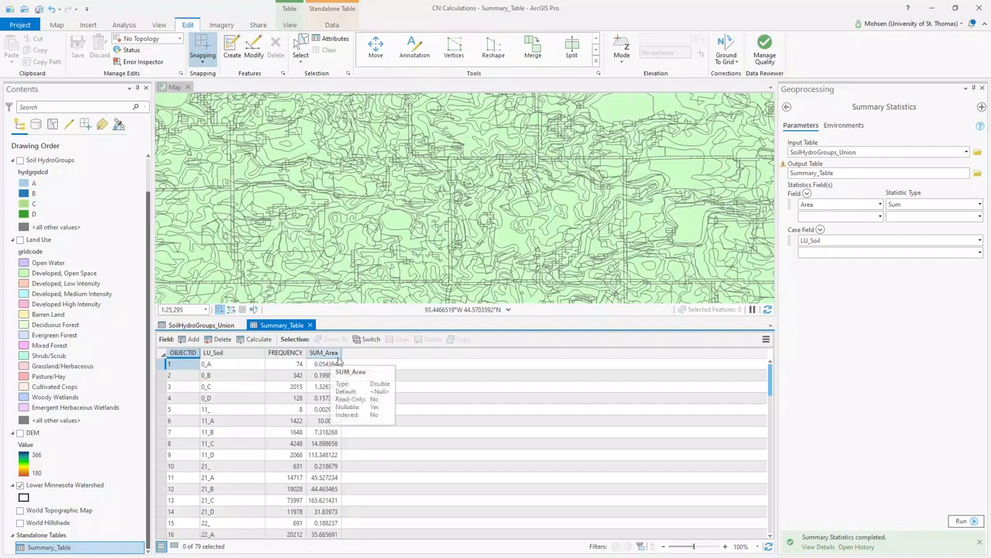
pyautogui.scroll(-20, 322, 399)
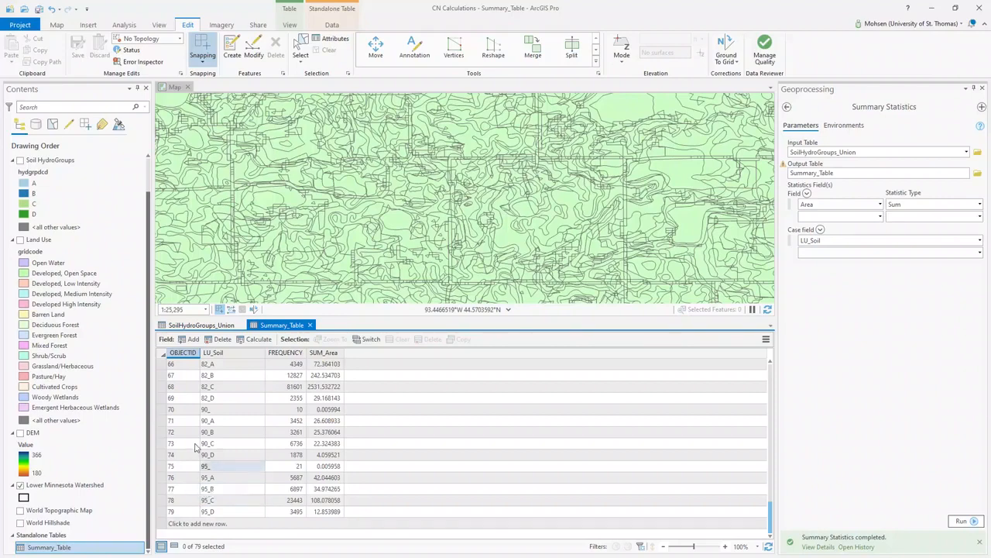
# Step: Show the Land Use layer's symbology with full class labels and compare its gridcode values with the LU_Soil codes in Summary_Table
pyautogui.click(45, 242)
pyautogui.rightClick(45, 241)
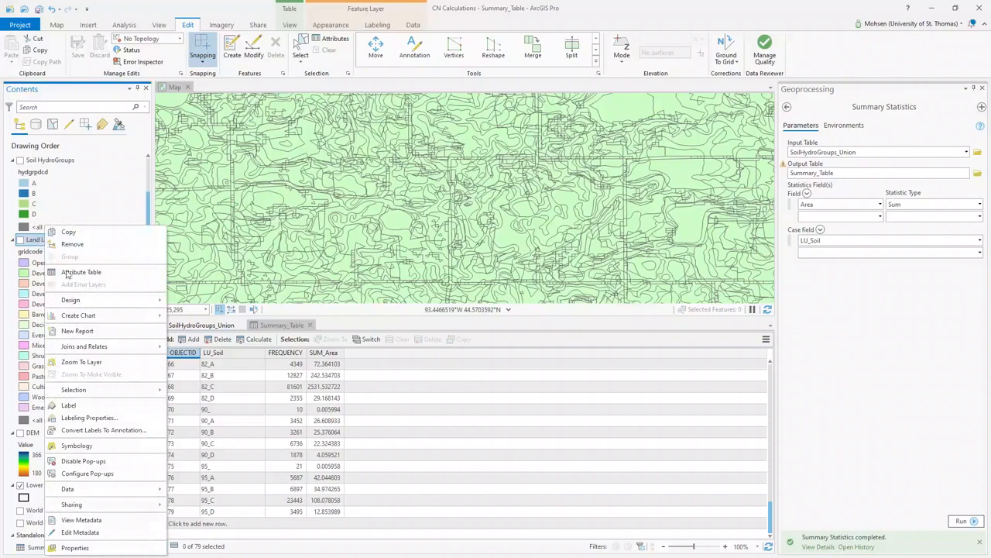
pyautogui.click(101, 447)
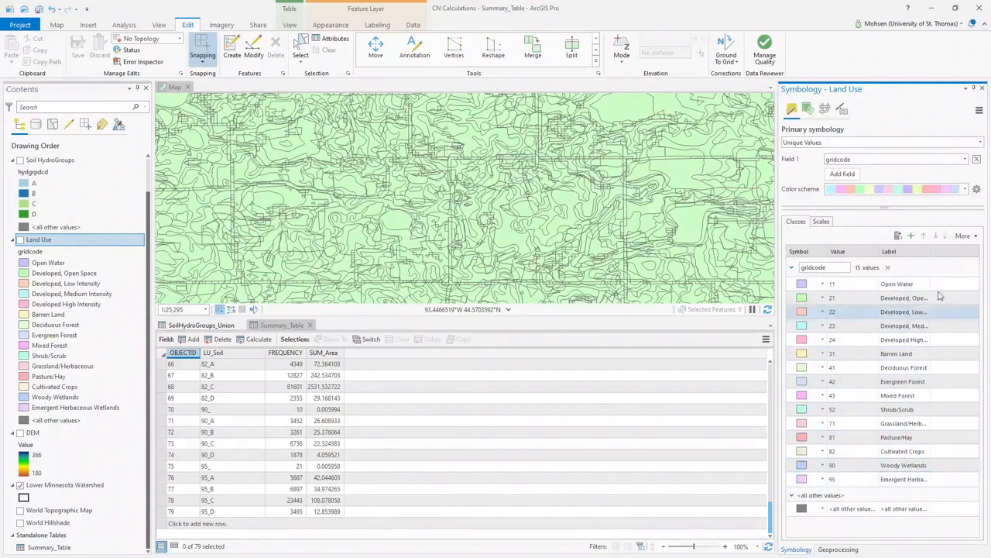
pyautogui.moveTo(928, 252); pyautogui.dragTo(966, 247)
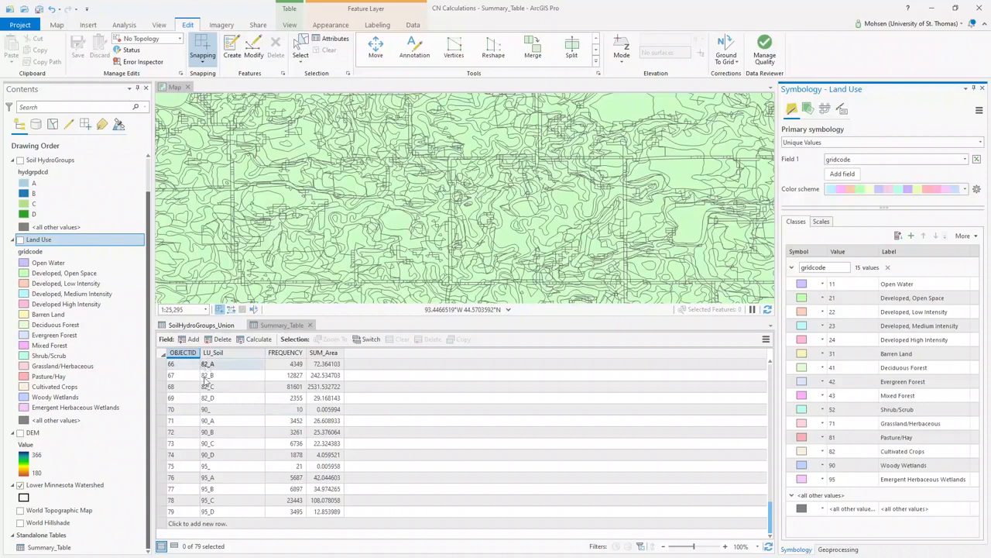
pyautogui.click(214, 434)
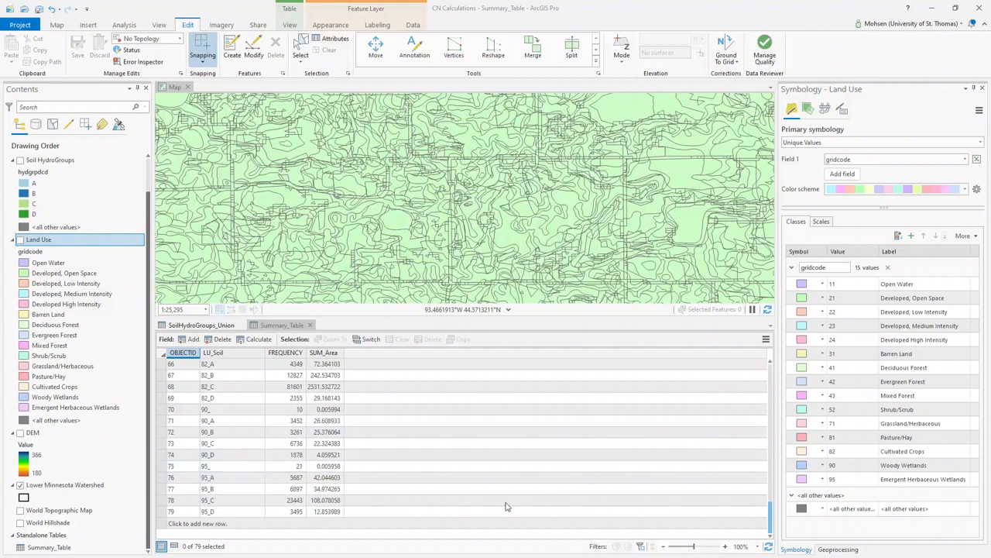
# Step: Delete the Summary_Table rows with land use code 0: 0_A, 0_B, 0_C and 0_D
pyautogui.moveTo(772, 526); pyautogui.dragTo(772, 379)
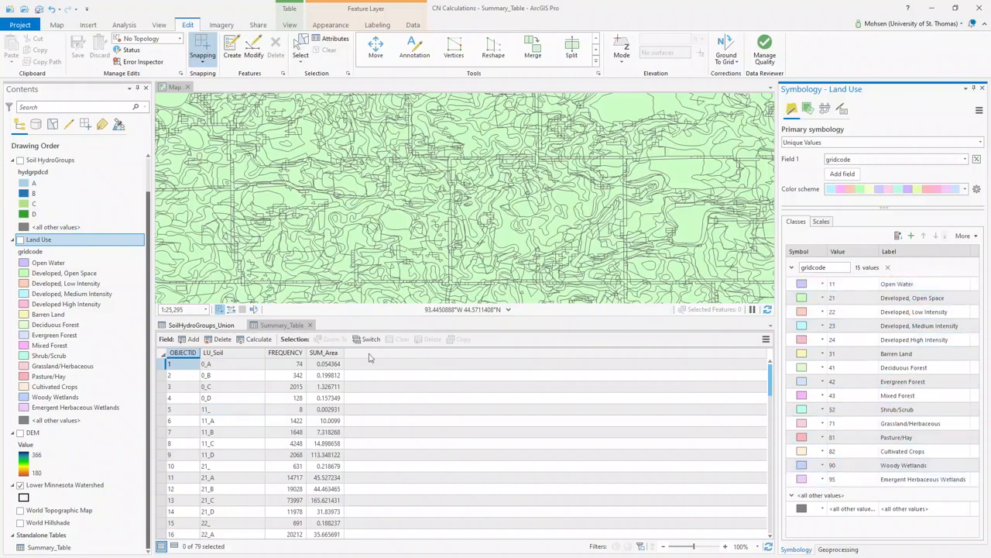
pyautogui.click(213, 369)
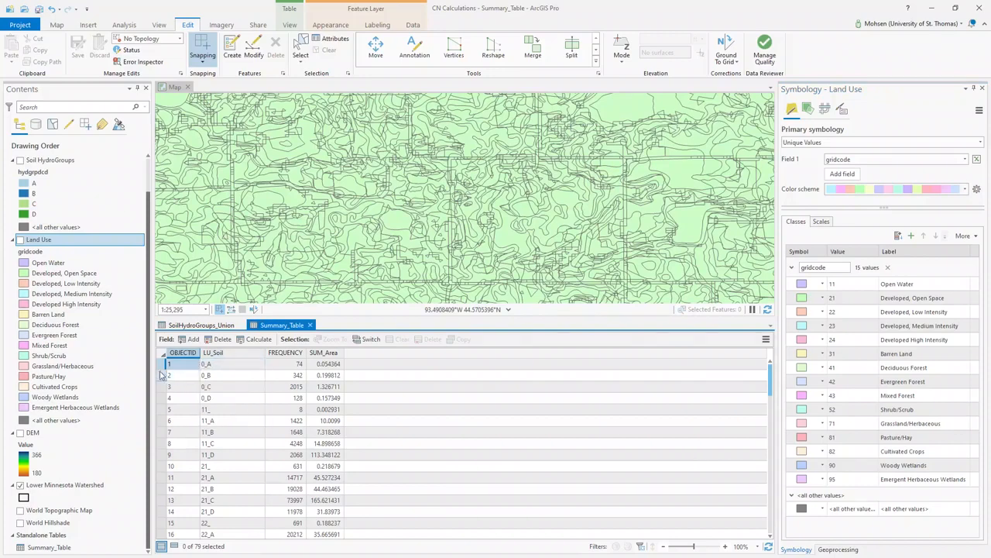
pyautogui.click(161, 364)
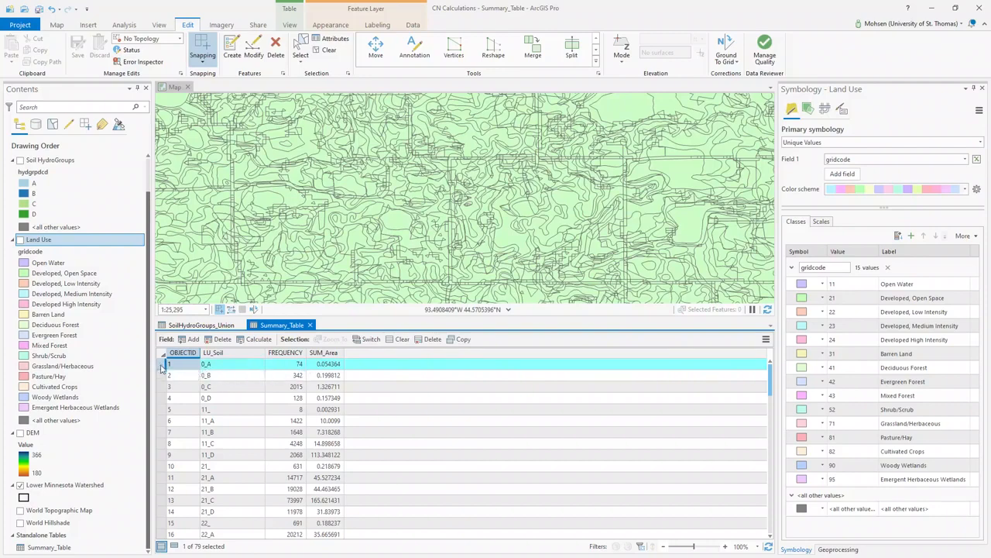
pyautogui.click(423, 340)
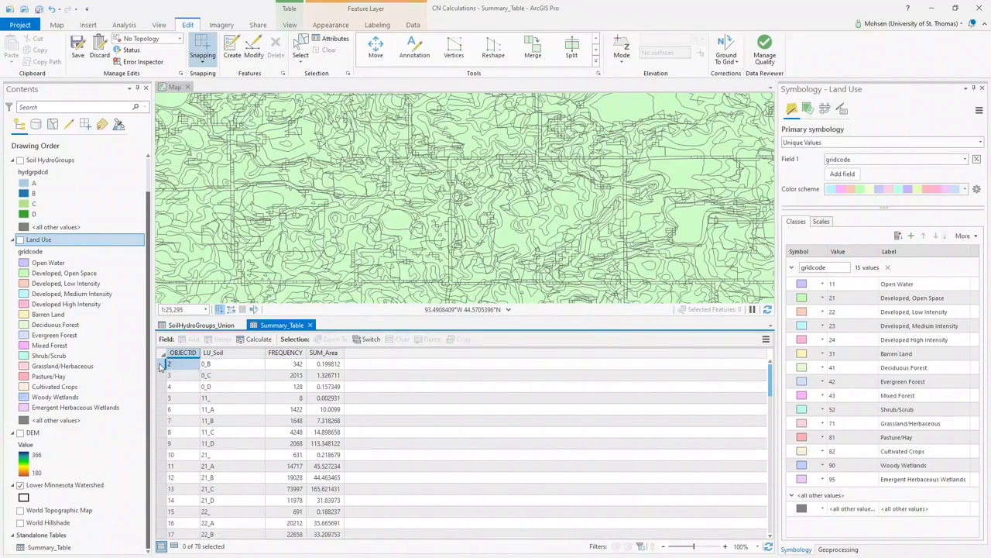
pyautogui.moveTo(161, 366); pyautogui.dragTo(172, 386)
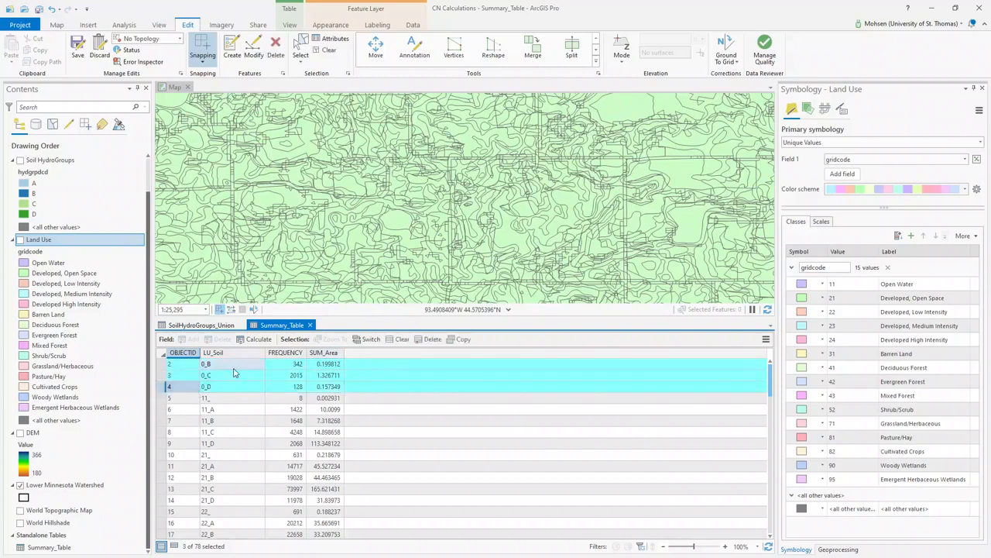
pyautogui.click(428, 341)
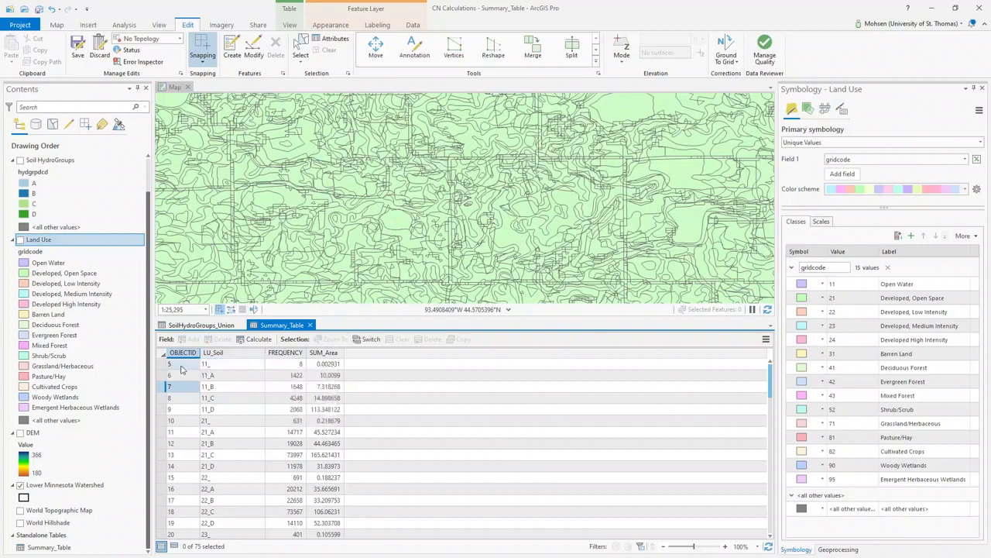
# Step: Select every Summary_Table row whose LU_Soil value lacks a soil group letter, from 11_ through 95_, and delete them together
pyautogui.click(164, 366)
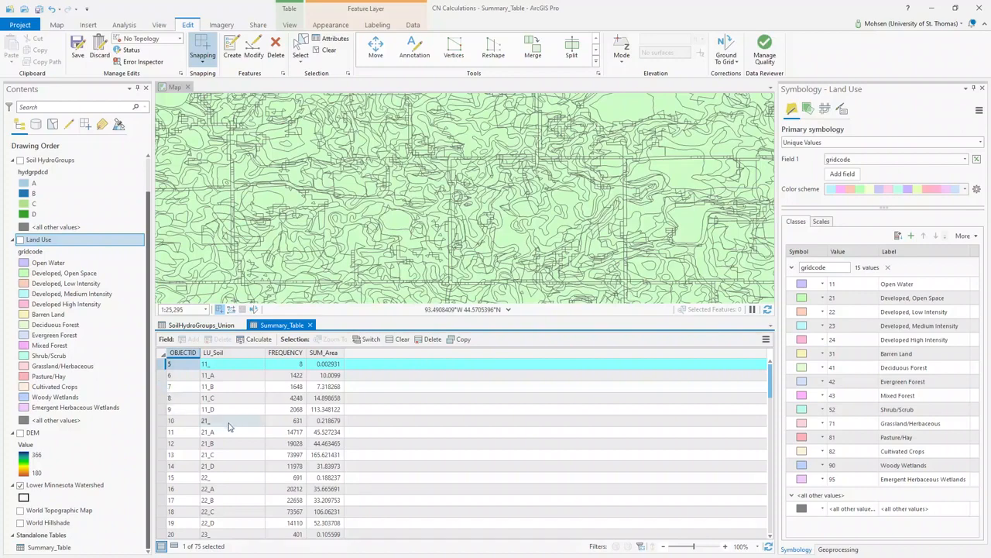
pyautogui.keyDown('ctrl'); pyautogui.click(164, 422); pyautogui.keyUp('ctrl')
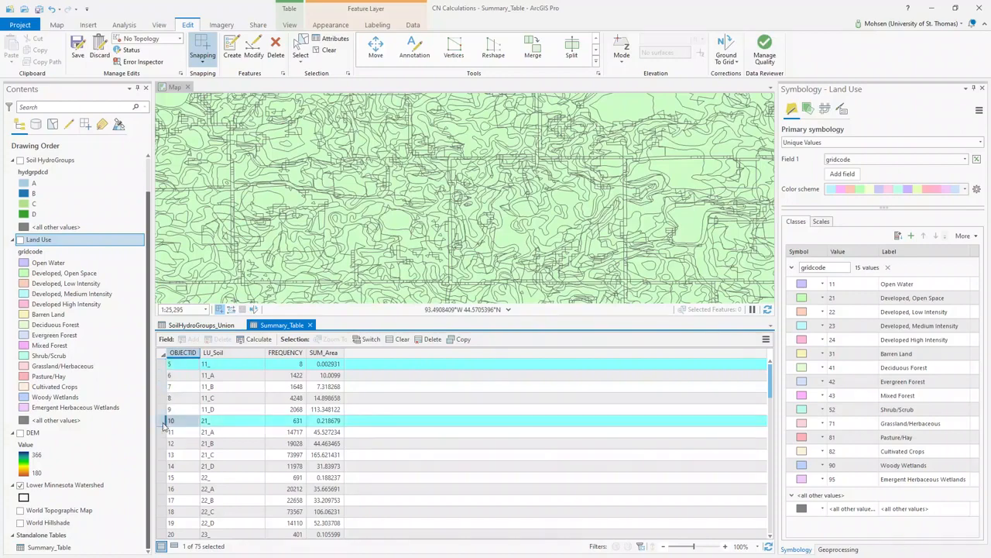
pyautogui.keyDown('ctrl'); pyautogui.click(164, 478); pyautogui.keyUp('ctrl')
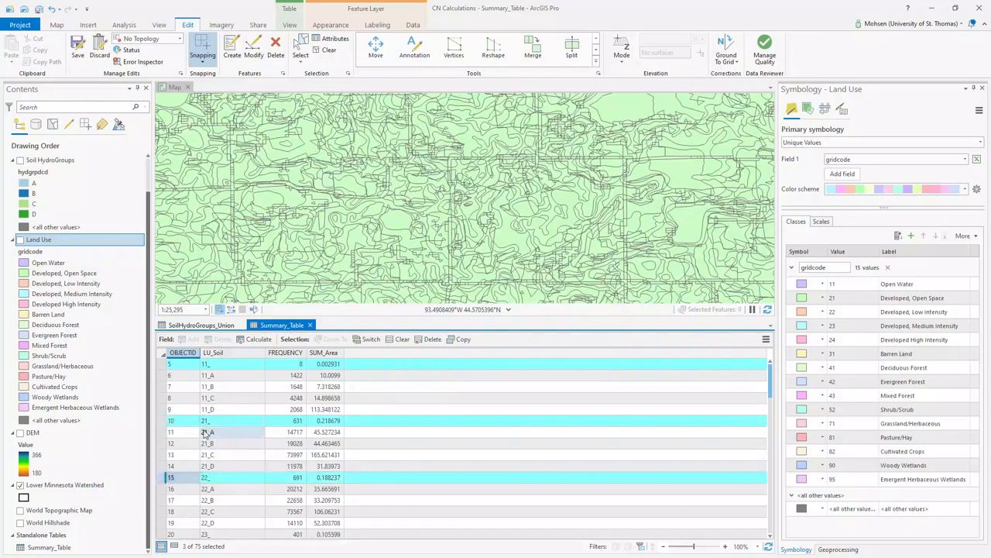
pyautogui.scroll(-1, 205, 433)
pyautogui.keyDown('ctrl'); pyautogui.click(165, 501); pyautogui.keyUp('ctrl')
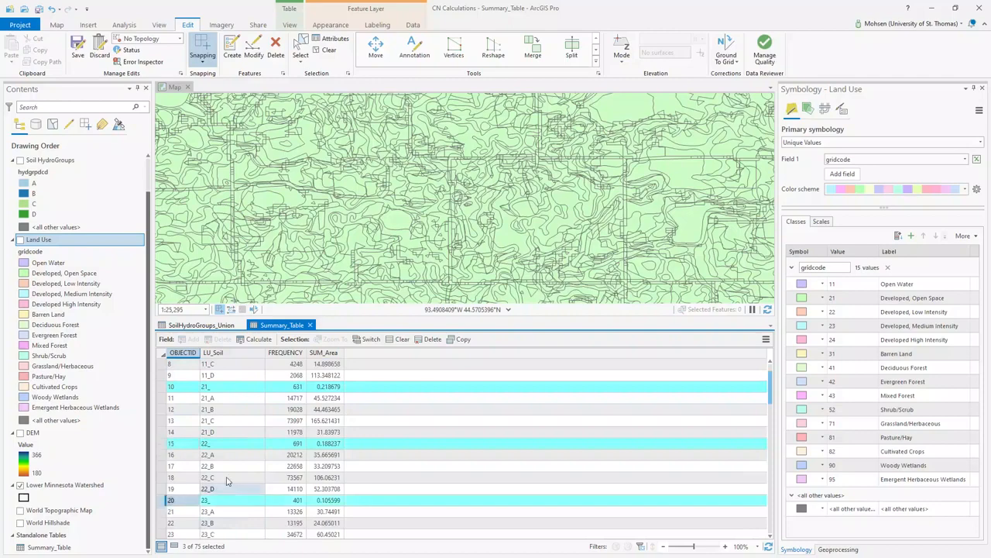
pyautogui.scroll(-2, 227, 481)
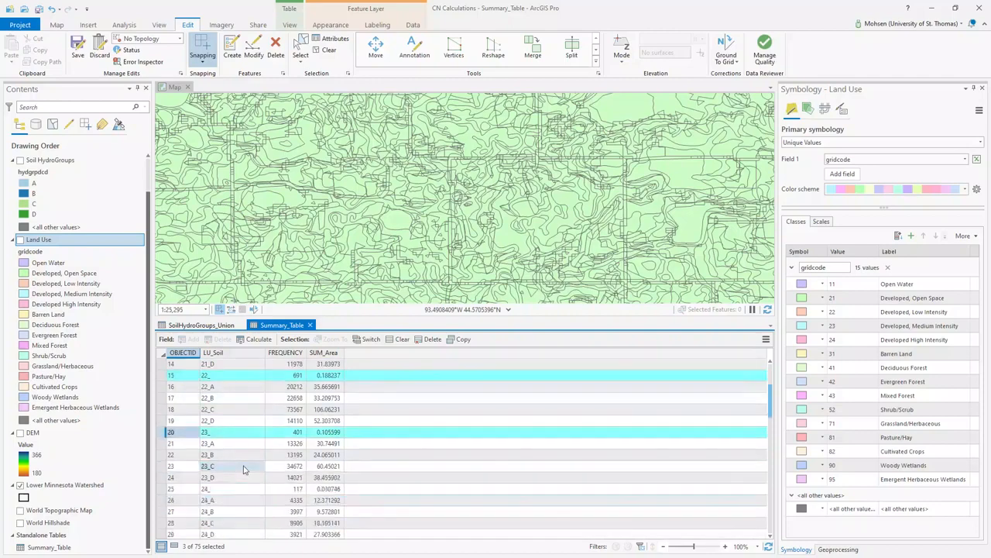
pyautogui.keyDown('ctrl'); pyautogui.click(163, 490); pyautogui.keyUp('ctrl')
pyautogui.scroll(-1, 165, 492)
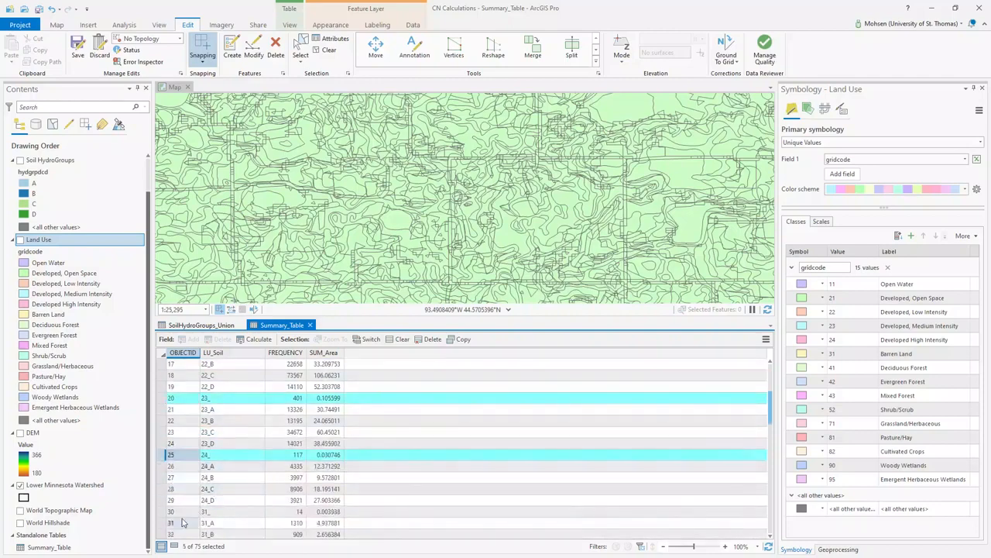
pyautogui.keyDown('ctrl'); pyautogui.click(164, 511); pyautogui.keyUp('ctrl')
pyautogui.scroll(-3, 232, 499)
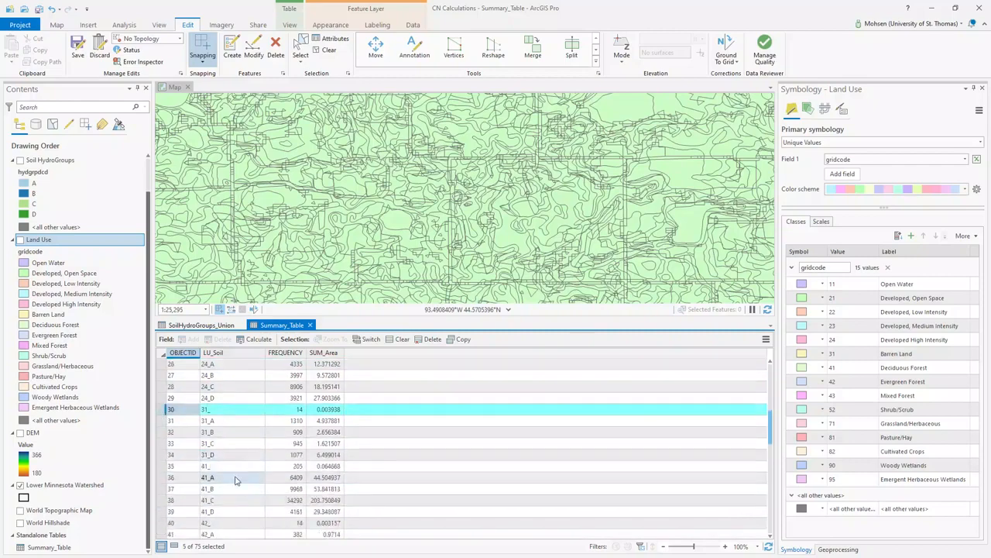
pyautogui.keyDown('ctrl'); pyautogui.click(165, 465); pyautogui.keyUp('ctrl')
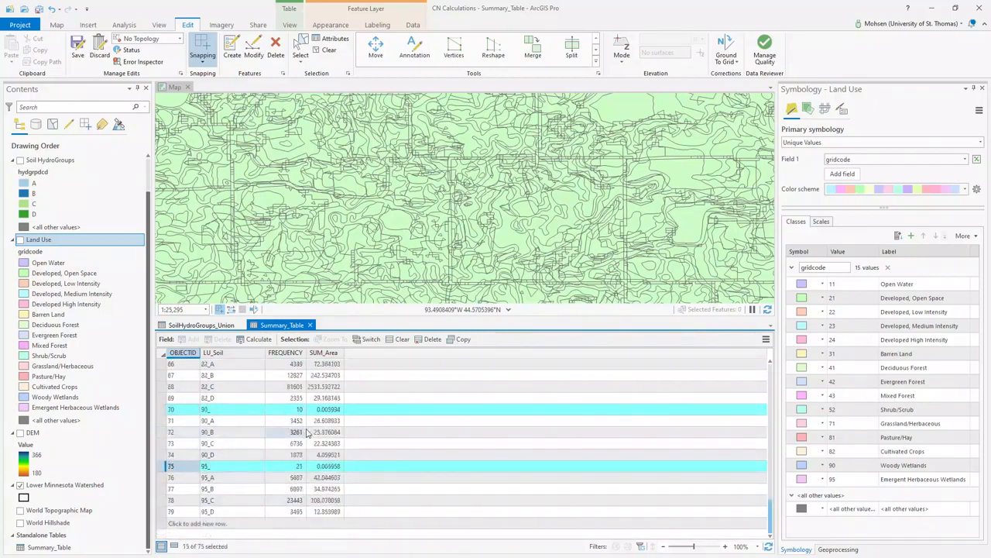
pyautogui.click(426, 339)
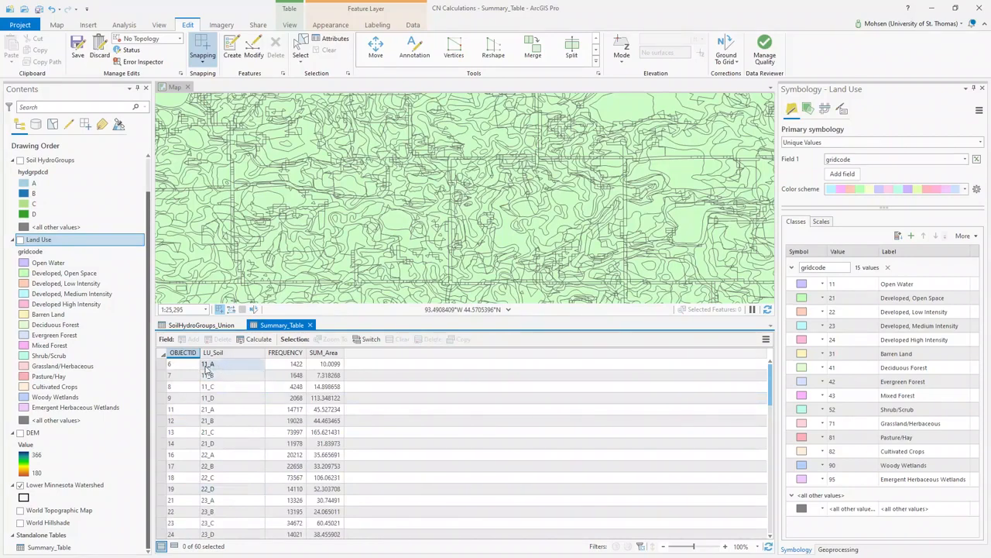
# Step: Check the remaining LU_Soil rows through 95_D and save all edits to Summary_Table
pyautogui.scroll(-10, 242, 398)
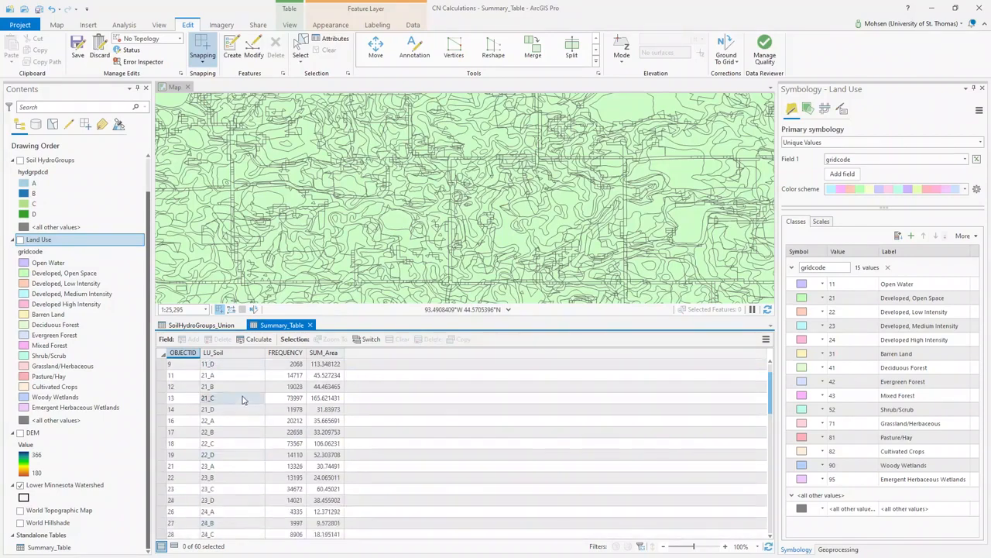
pyautogui.scroll(-9, 242, 403)
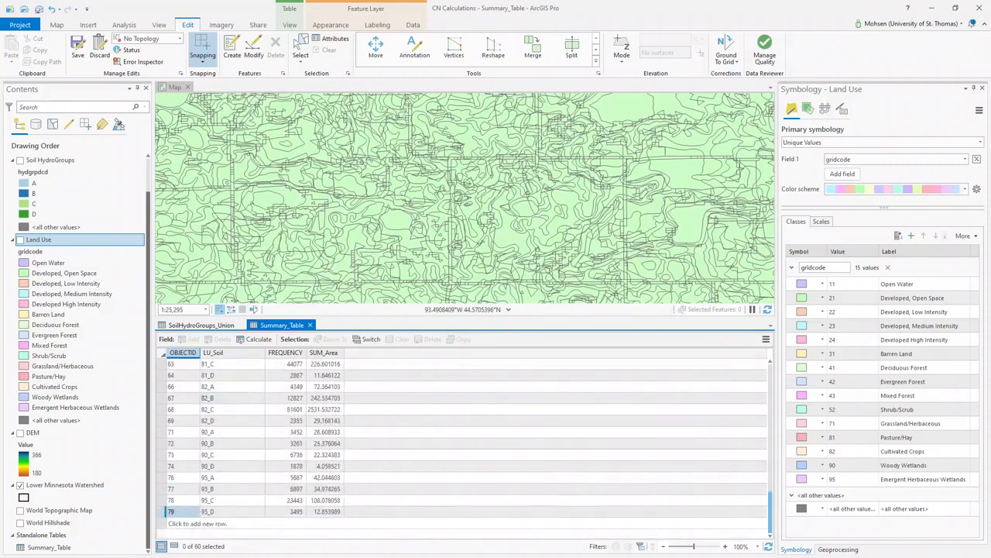
pyautogui.hotkey('alt', 'Tab')
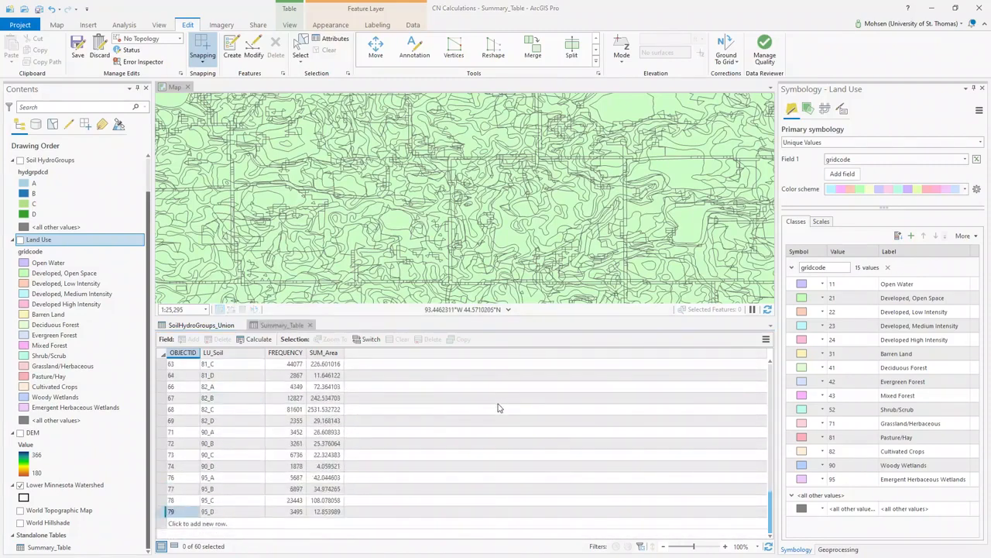
pyautogui.scroll(5, 325, 455)
pyautogui.scroll(14, 676, 462)
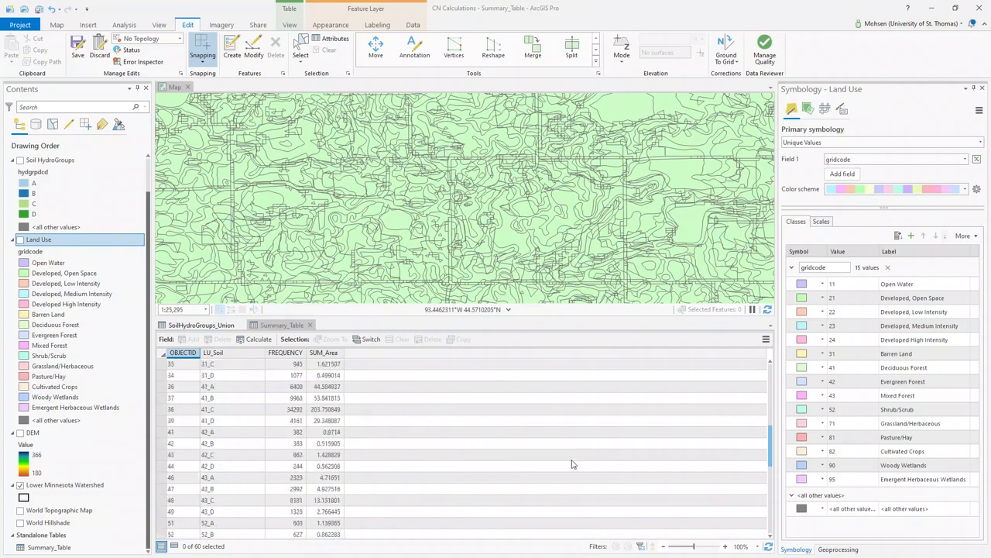
pyautogui.scroll(1, 356, 364)
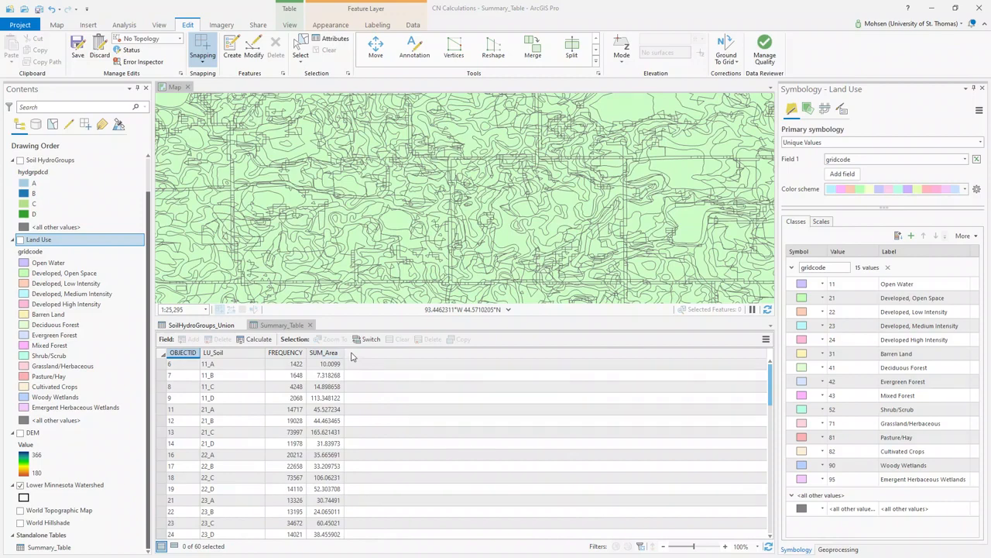
pyautogui.click(353, 357)
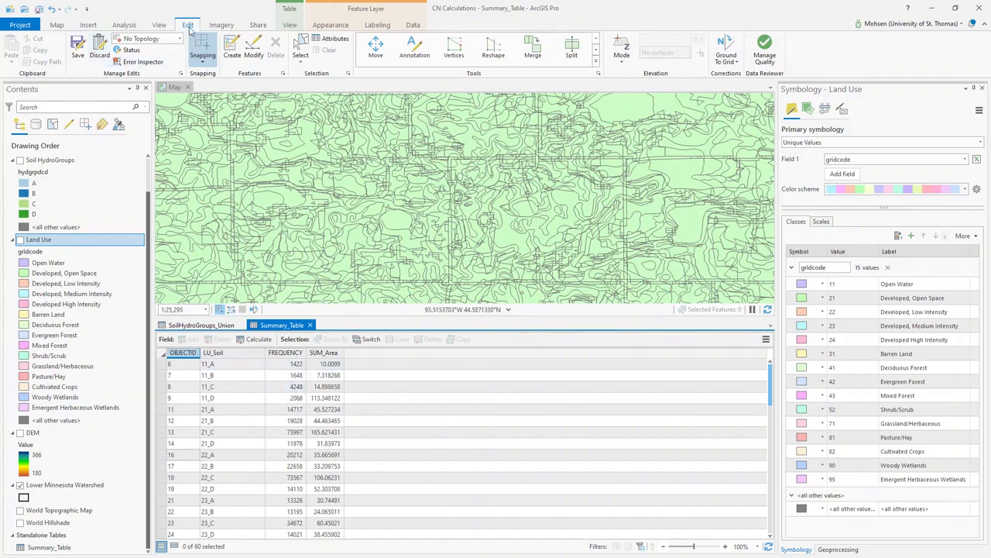
pyautogui.click(78, 53)
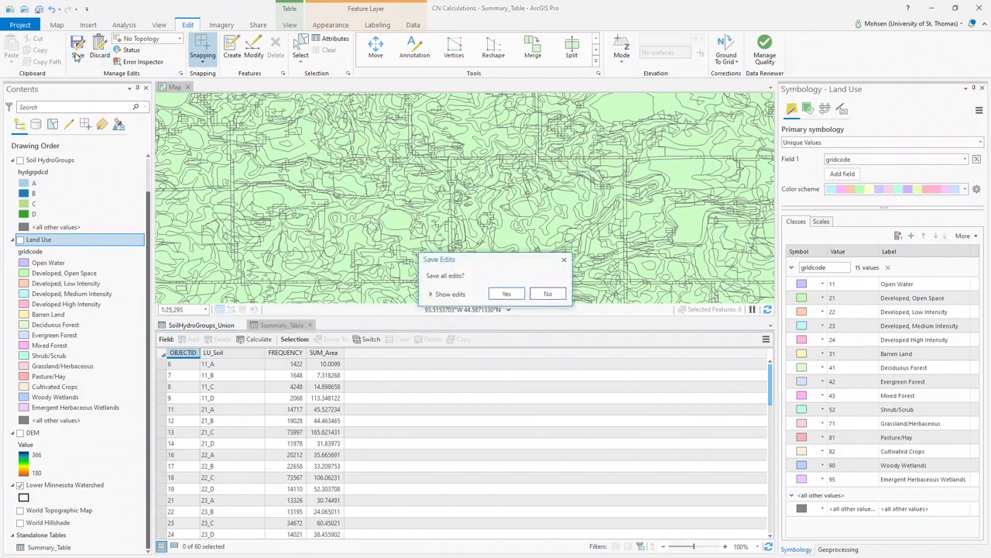
pyautogui.click(505, 295)
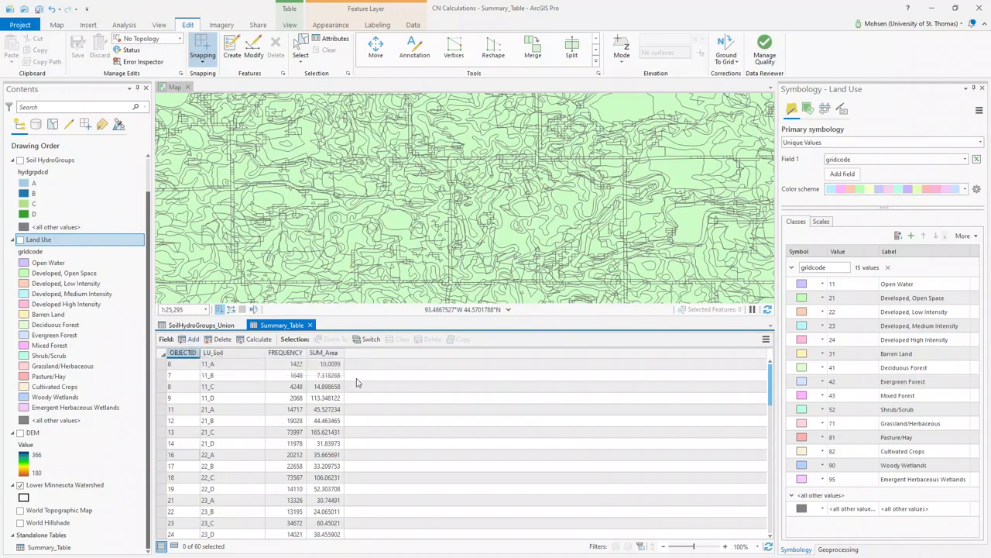
# Step: Add a new field named CN with data type Short to Summary_Table
pyautogui.click(191, 340)
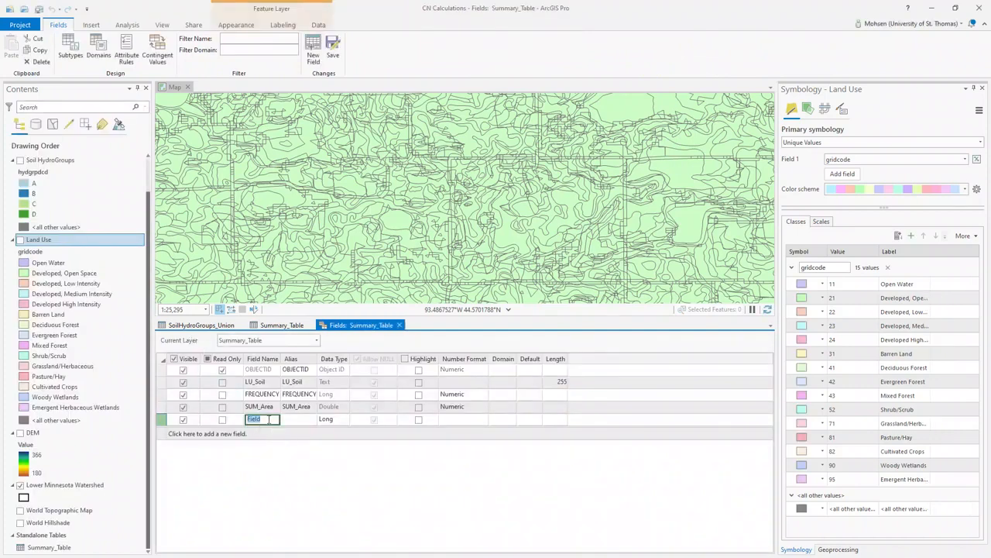
pyautogui.write('CN')
pyautogui.click(337, 422)
pyautogui.click(344, 421)
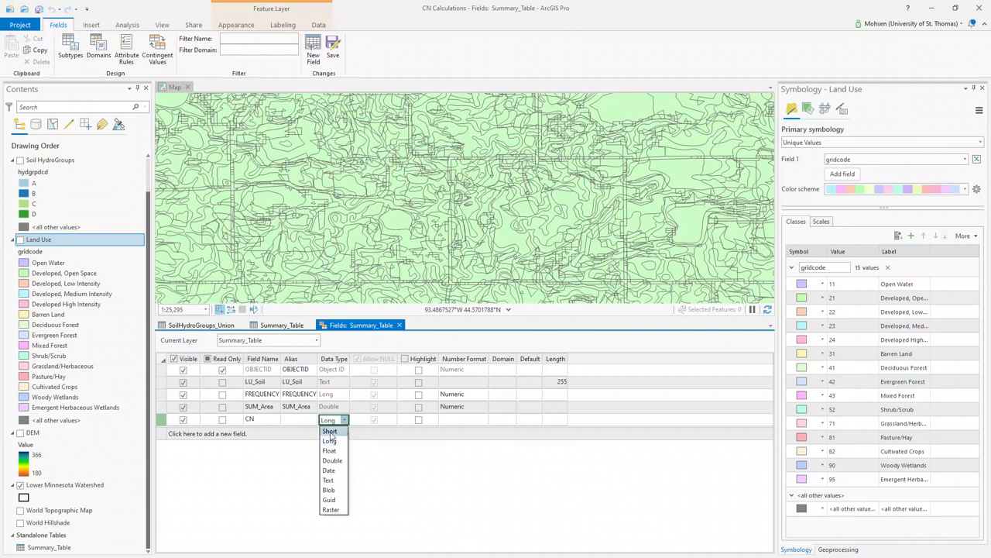
pyautogui.click(338, 432)
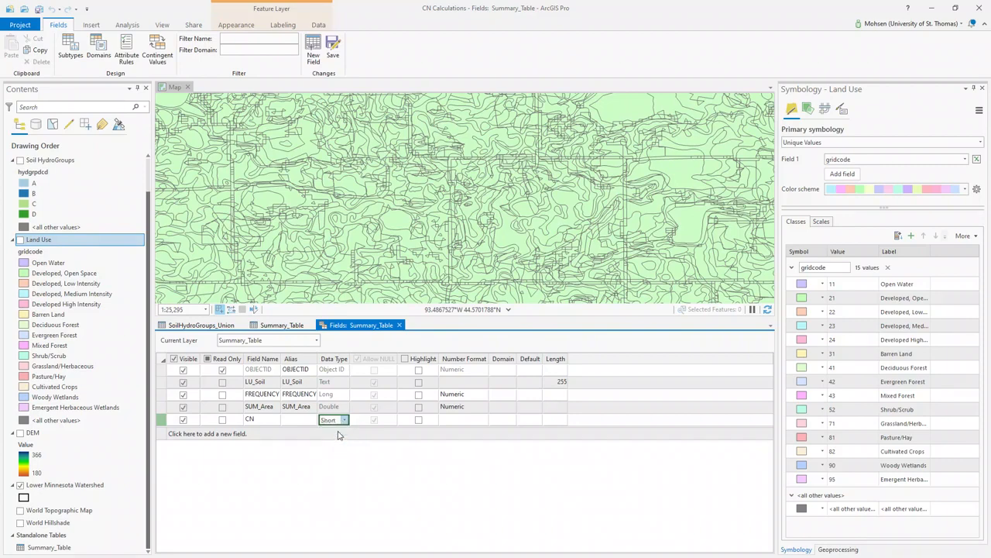
# Step: Add a field named CN_Area with data type Float, save the field changes and close the Summary_Table field design
pyautogui.click(223, 435)
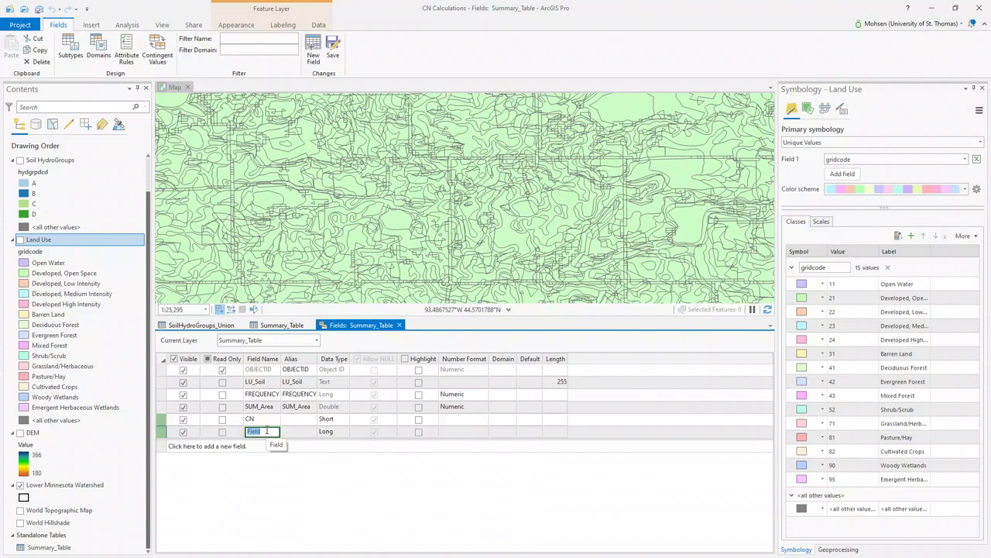
pyautogui.write('CN_Area')
pyautogui.click(343, 434)
pyautogui.click(344, 433)
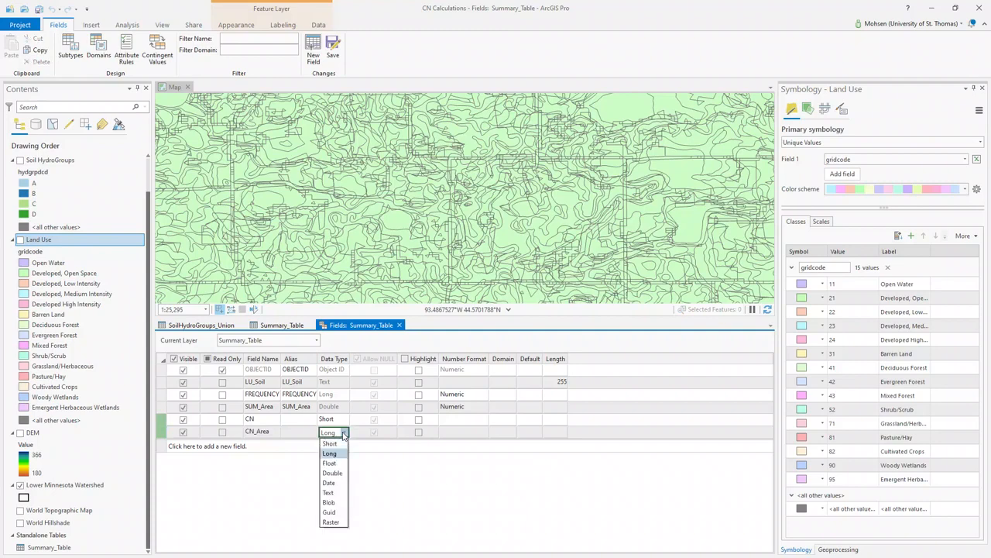
pyautogui.click(341, 464)
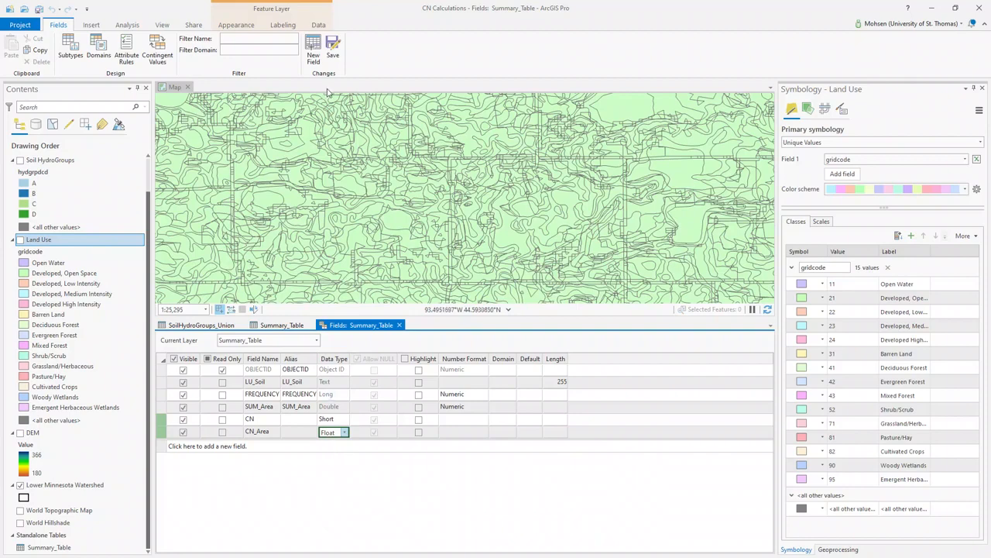
pyautogui.click(331, 48)
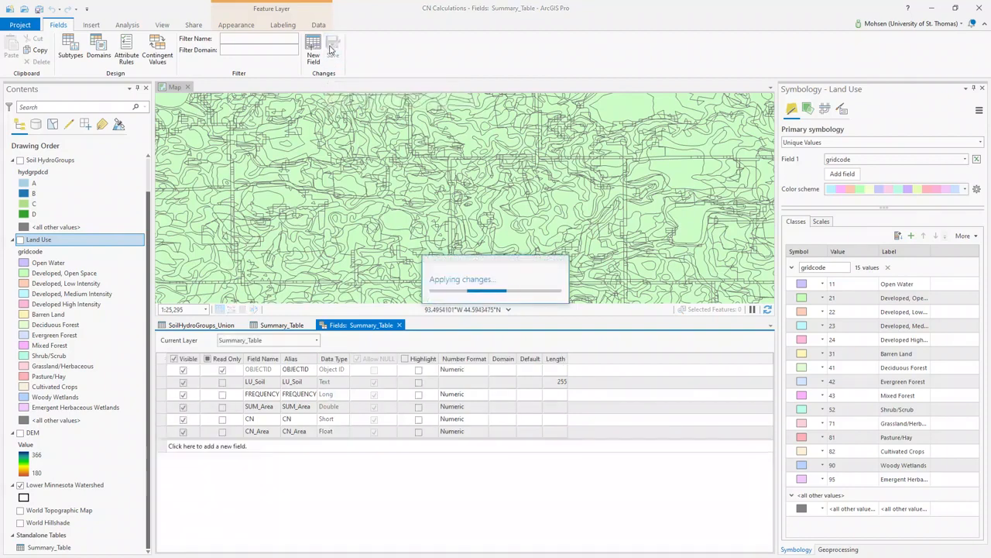
pyautogui.click(400, 326)
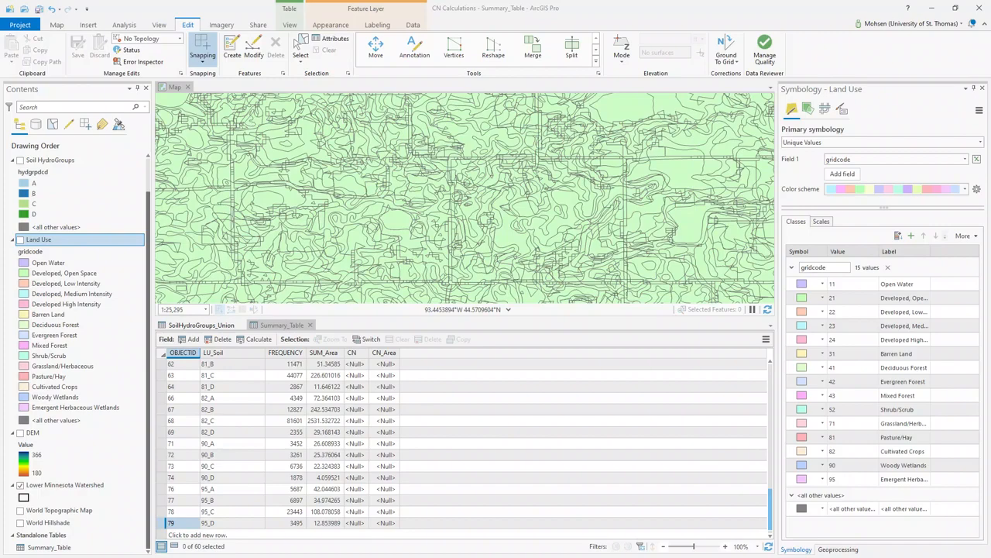
# Step: Switch to Curve Number Table.docx in Word and examine the curve numbers by land use and hydrologic soil group A to D
pyautogui.moveTo(990, 144); pyautogui.dragTo(535, 3)
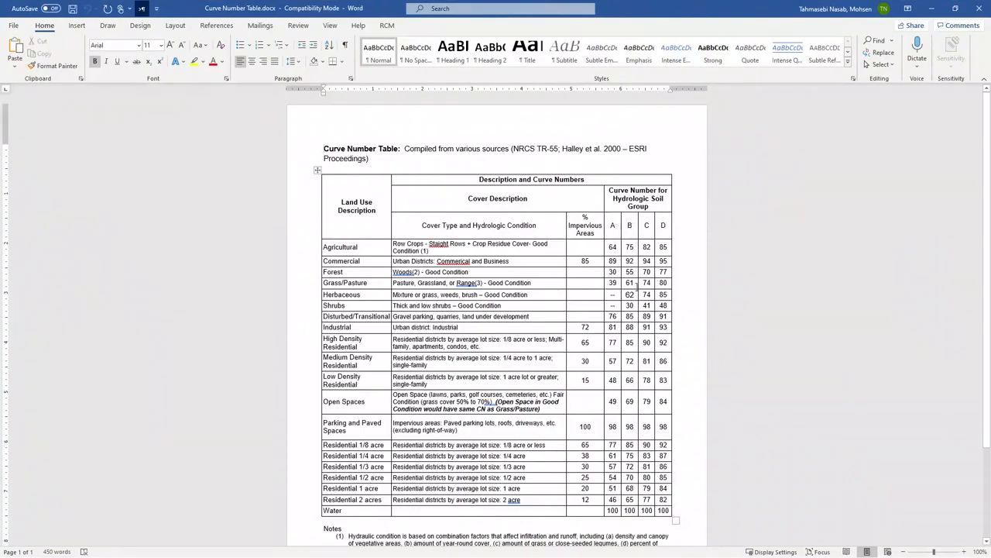
pyautogui.scroll(5, 636, 286)
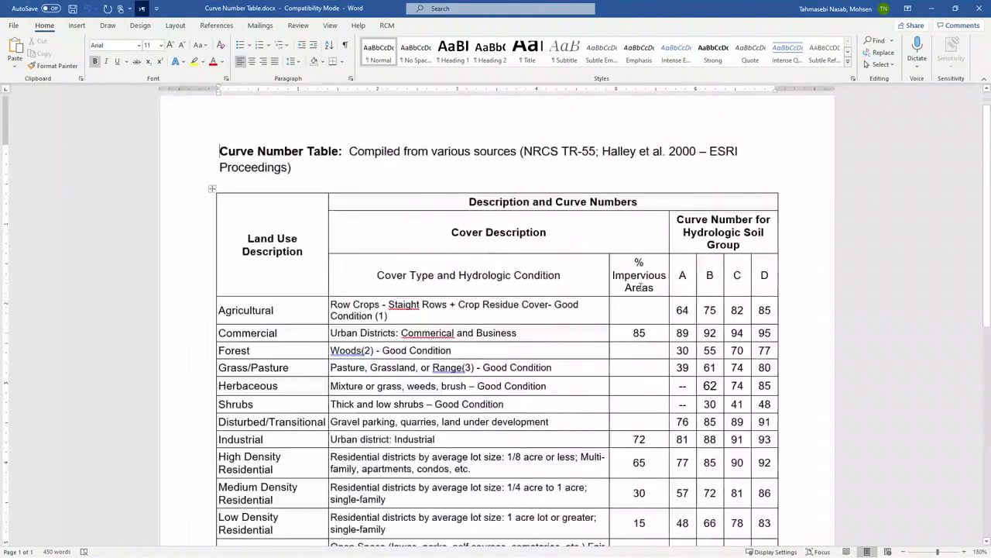
pyautogui.scroll(-3, 639, 287)
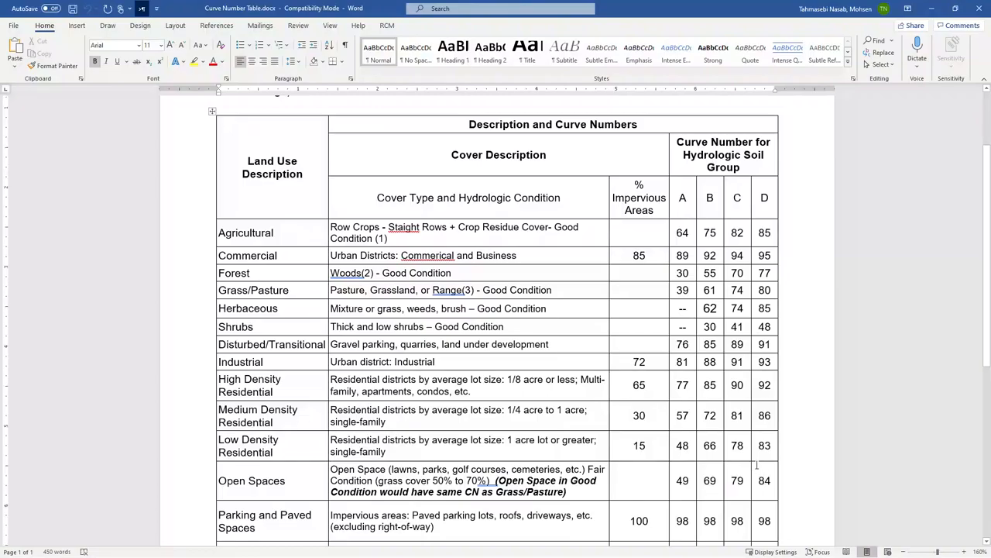
pyautogui.scroll(-10, 757, 465)
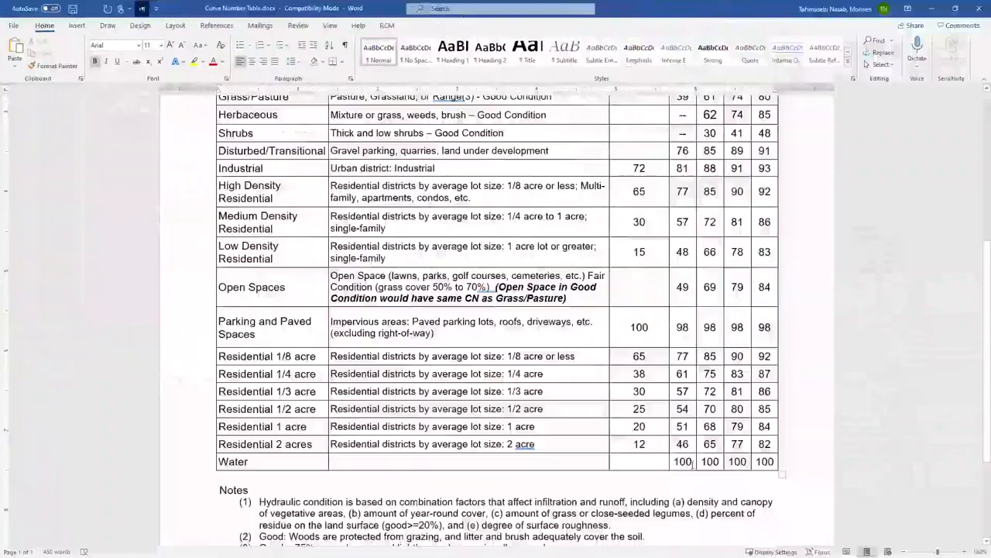
# Step: Look up the Water row's curve numbers in Curve Number Table.docx, switch to ArcGIS Pro and set CN to 100 for row 11_A in Summary_Table
pyautogui.scroll(5, 688, 288)
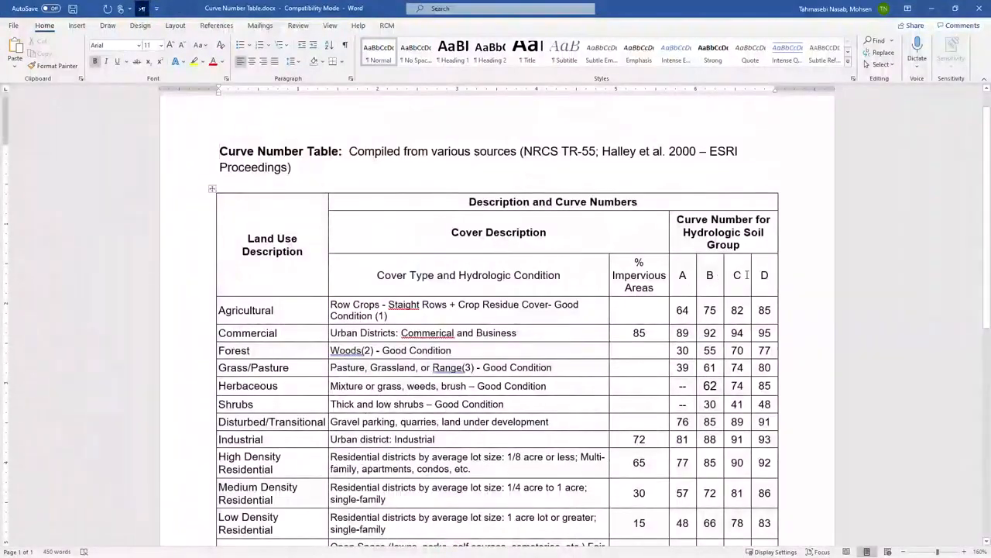
pyautogui.scroll(-5, 760, 274)
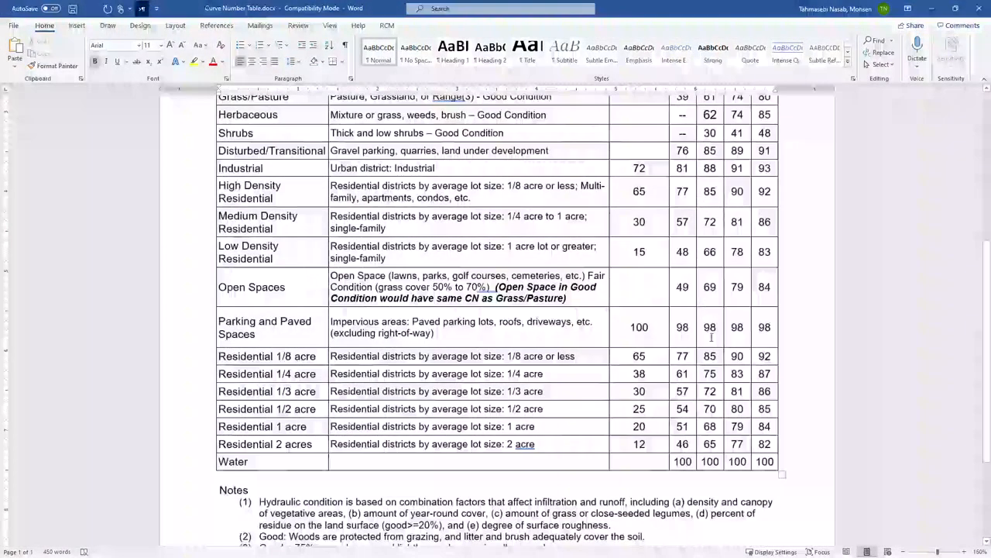
pyautogui.moveTo(674, 462); pyautogui.dragTo(774, 464)
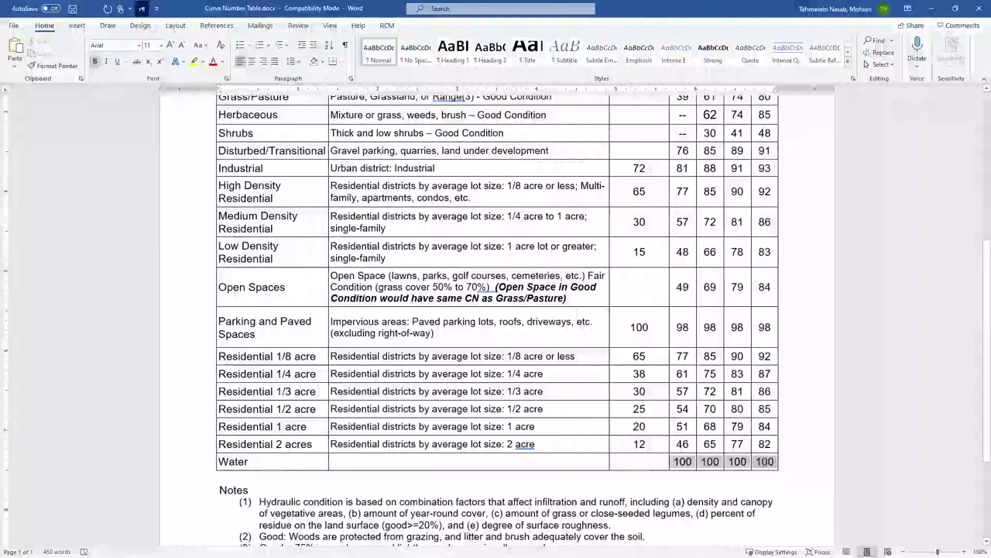
pyautogui.click(728, 489)
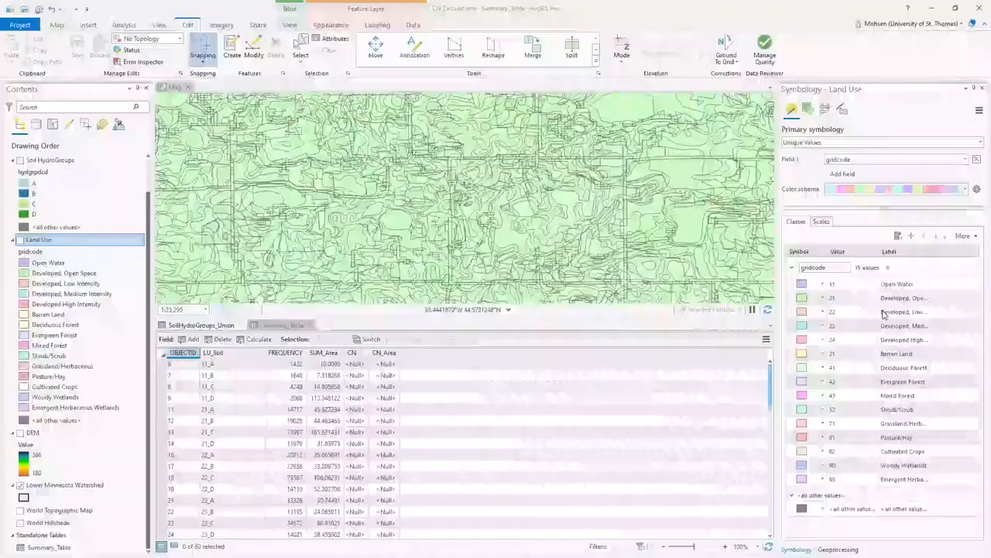
pyautogui.click(356, 364)
pyautogui.click(355, 365)
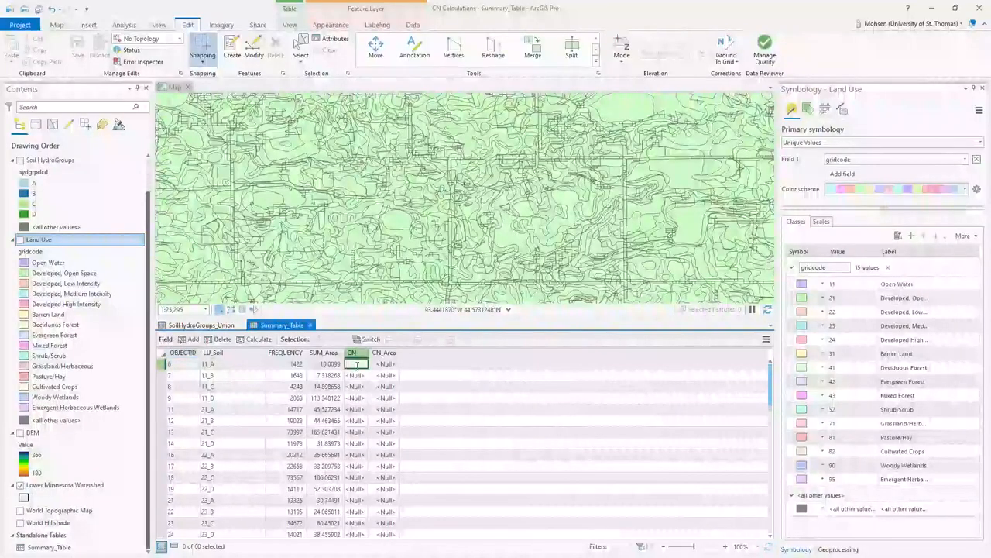
pyautogui.write('100')
pyautogui.press('Return')
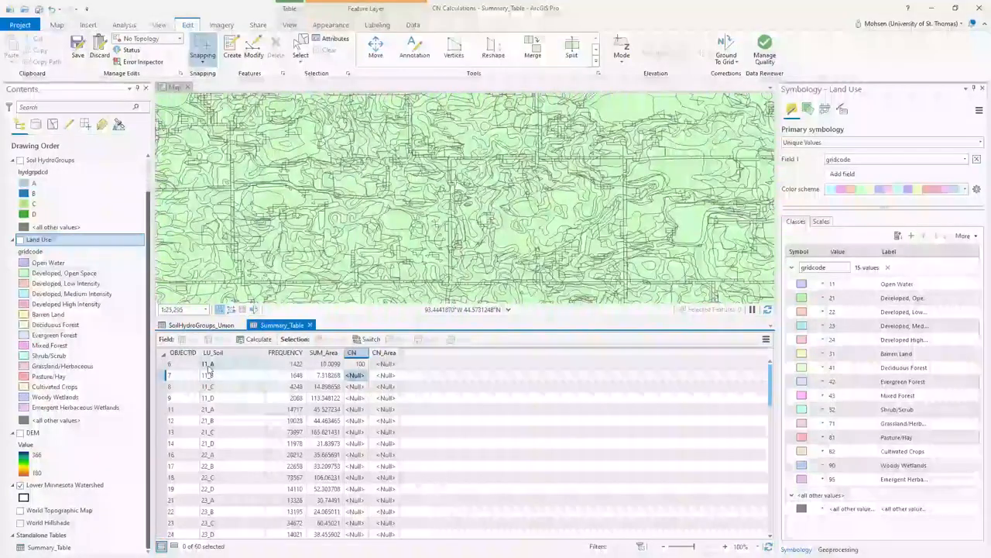
# Step: Recheck the Water curve numbers in the Word document and set CN to 100 for rows 11_B, 11_C and 11_D in Summary_Table
pyautogui.moveTo(990, 163); pyautogui.dragTo(492, 1)
pyautogui.scroll(1, 659, 285)
pyautogui.scroll(-2, 659, 285)
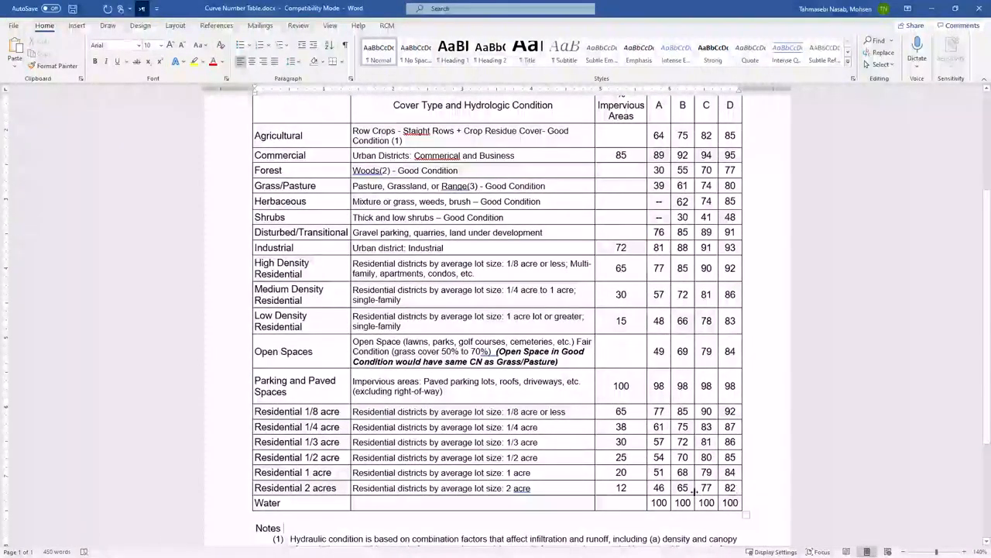
pyautogui.moveTo(659, 502); pyautogui.dragTo(732, 491)
pyautogui.click(929, 9)
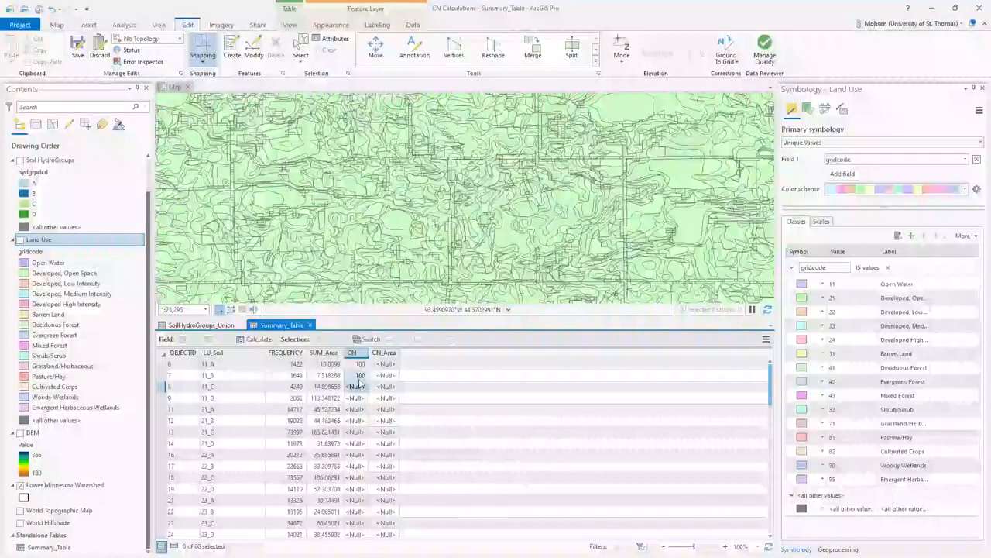
pyautogui.doubleClick(357, 386)
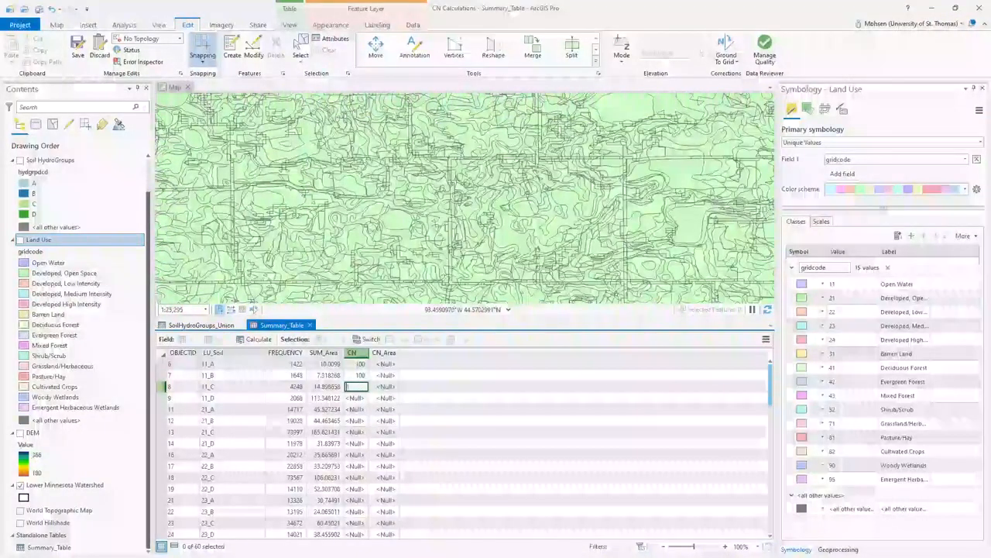
pyautogui.write('100')
pyautogui.press('Return')
pyautogui.write('100')
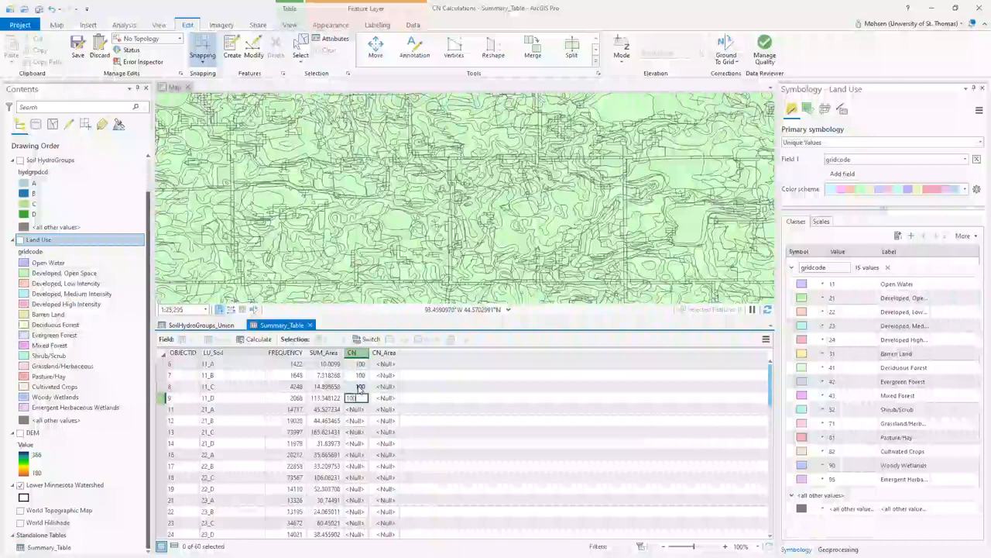
pyautogui.press('Return')
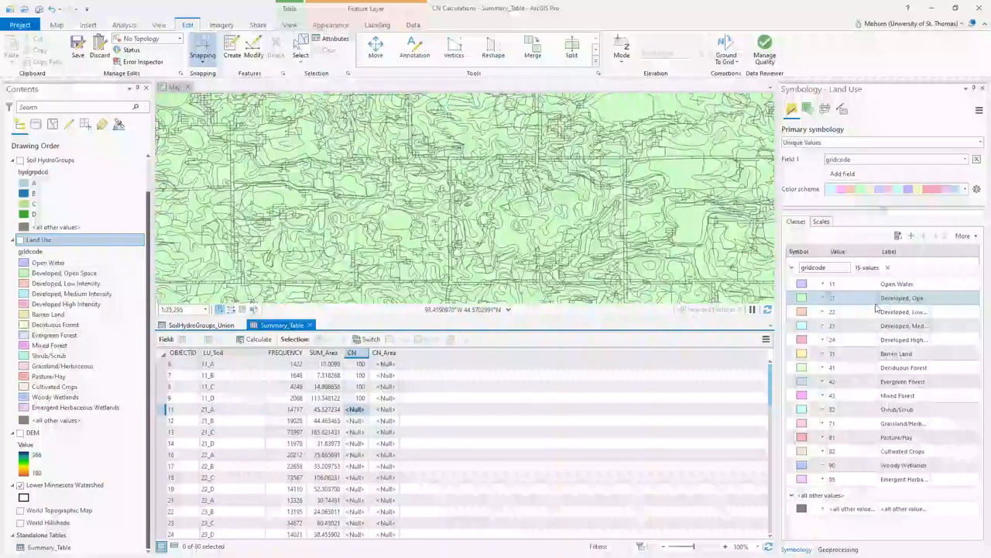
# Step: Widen the Land Use class labels and switch to Curve Number Table.docx in Word to look up the Open Spaces curve numbers
pyautogui.moveTo(931, 255); pyautogui.dragTo(973, 255)
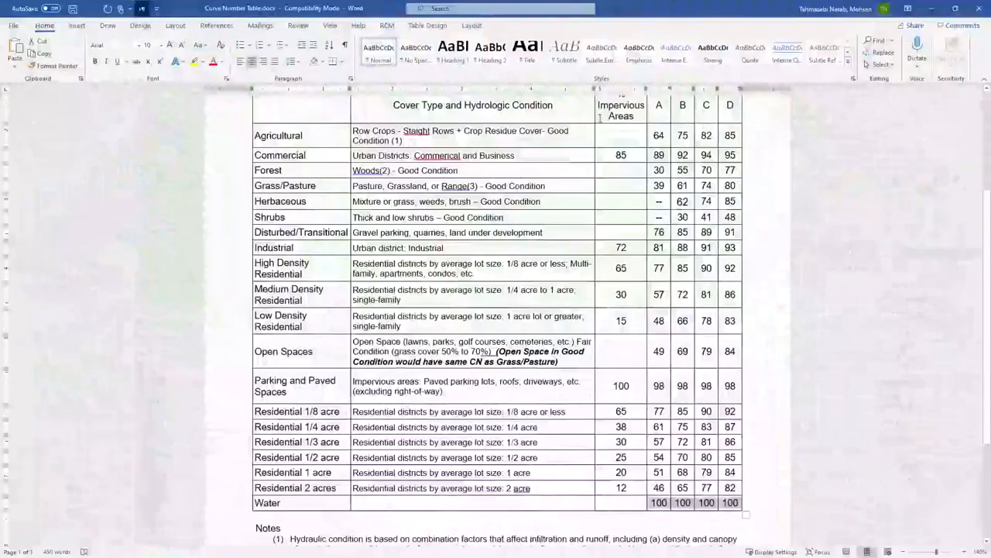
pyautogui.scroll(3, 376, 265)
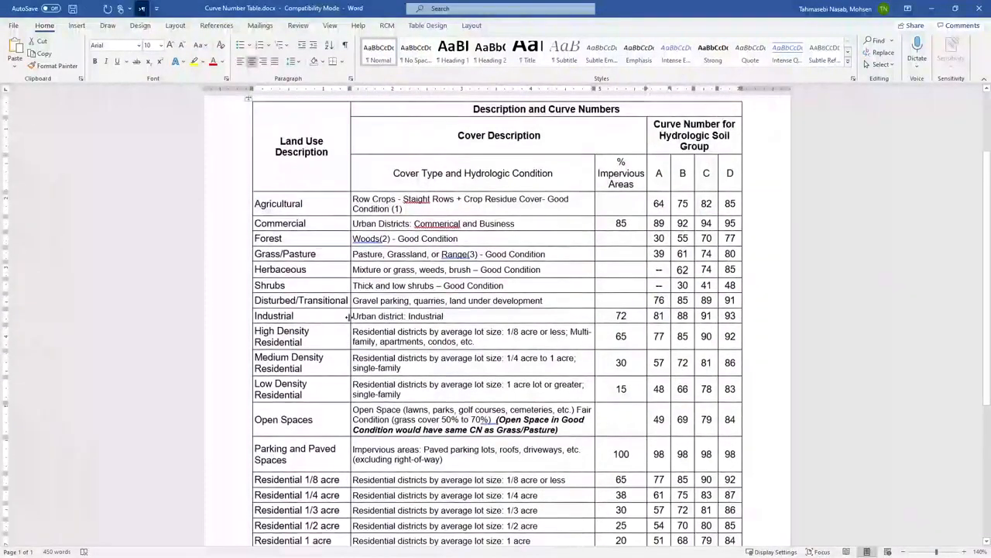
pyautogui.scroll(-1, 349, 316)
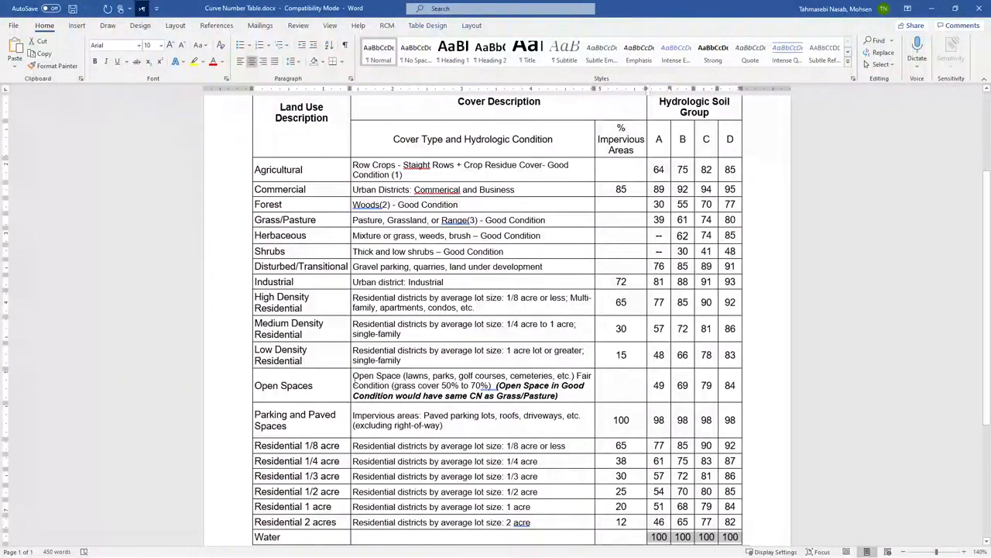
pyautogui.moveTo(354, 378); pyautogui.dragTo(463, 393)
pyautogui.click(463, 385)
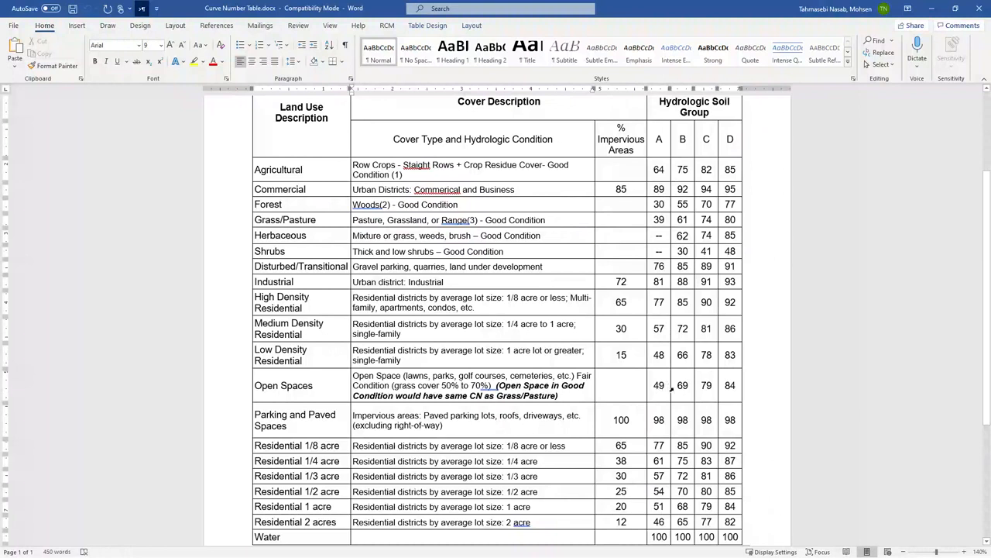
pyautogui.click(708, 389)
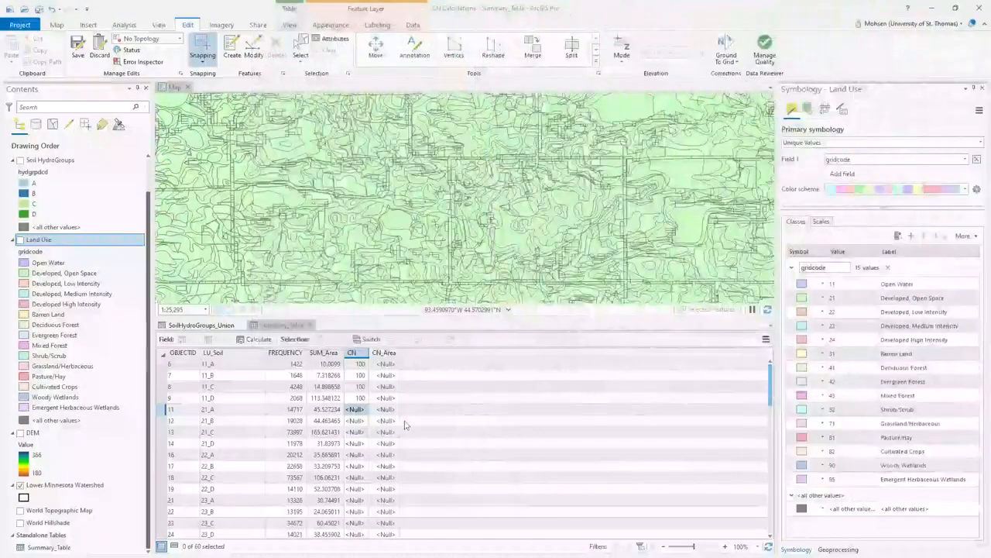
# Step: In Summary_Table in ArcGIS Pro, set CN to 49 for 21_A, 69 for 21_B, 79 for 21_C and 84 for 21_D
pyautogui.click(354, 409)
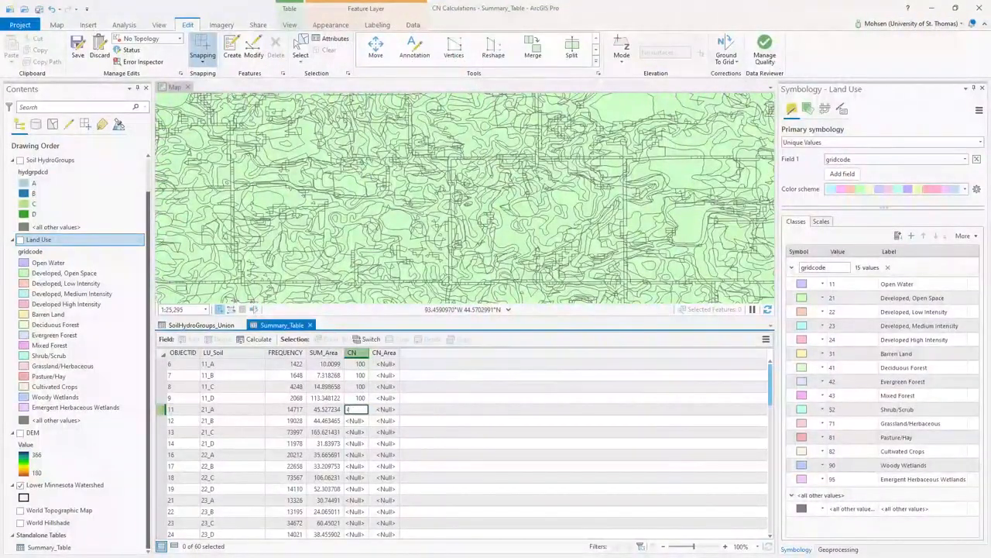
pyautogui.write('49')
pyautogui.press('Return')
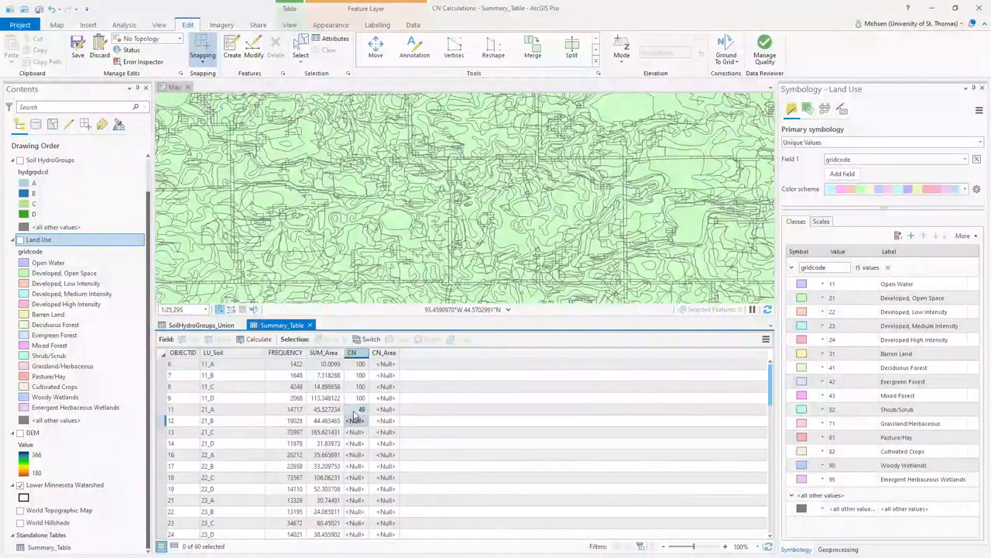
pyautogui.click(361, 422)
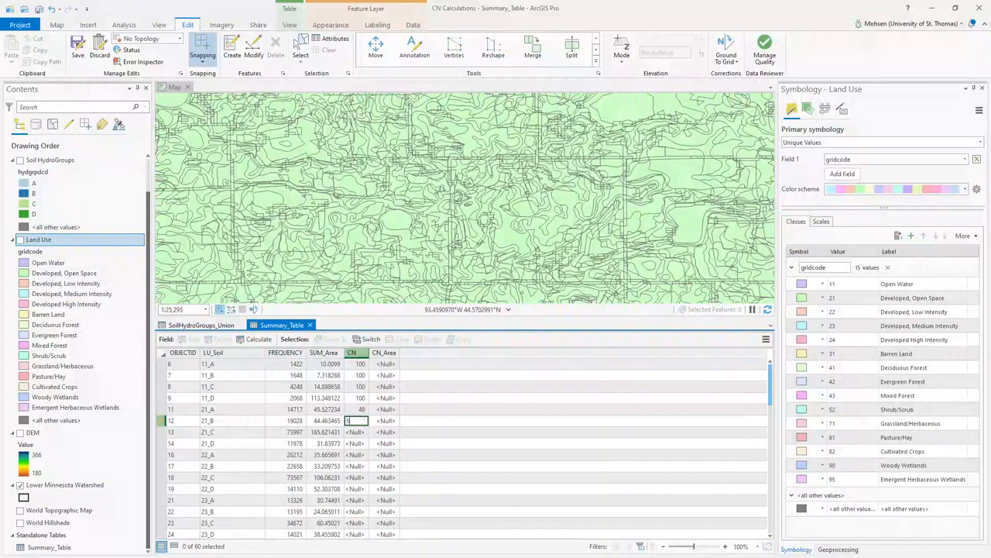
pyautogui.write('69')
pyautogui.press('Return')
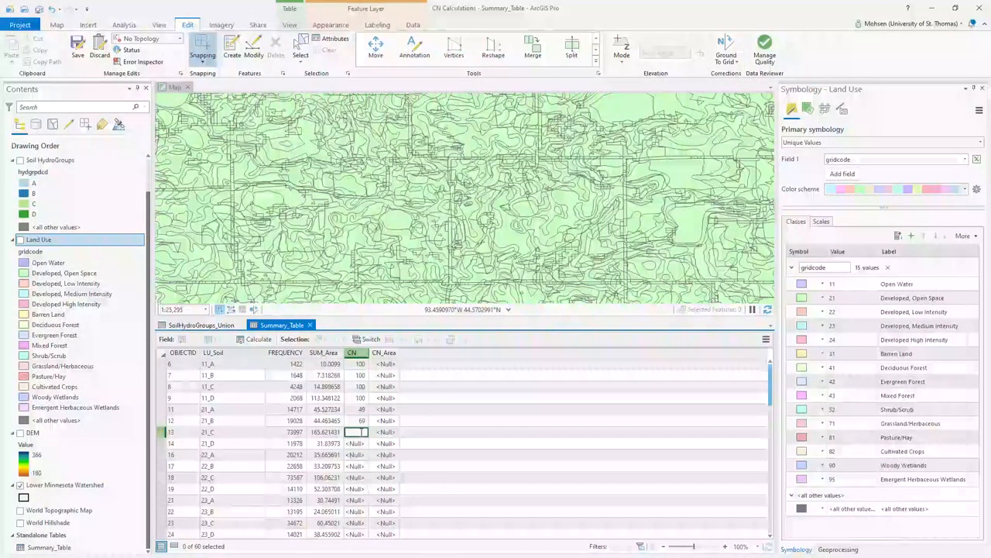
pyautogui.write('79')
pyautogui.press('Return')
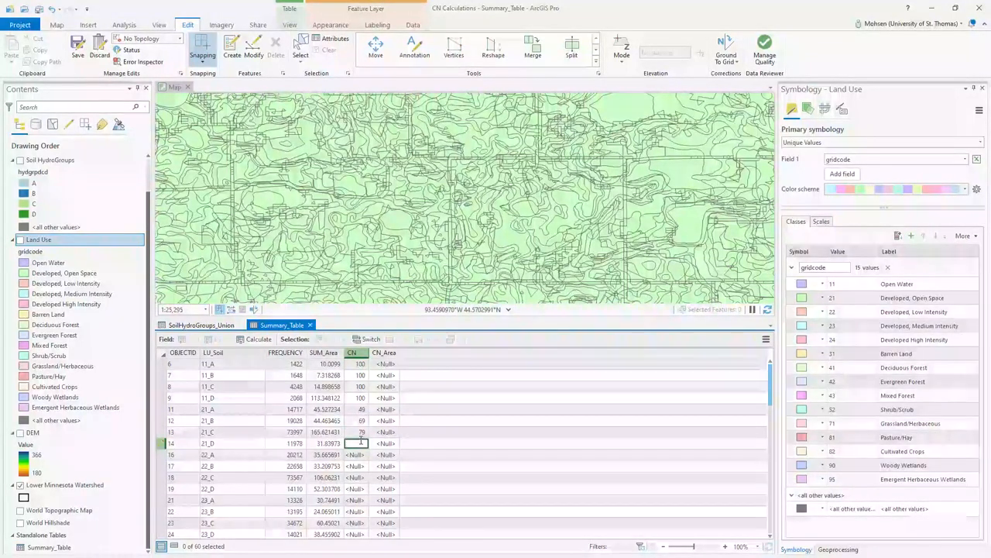
pyautogui.write('8')
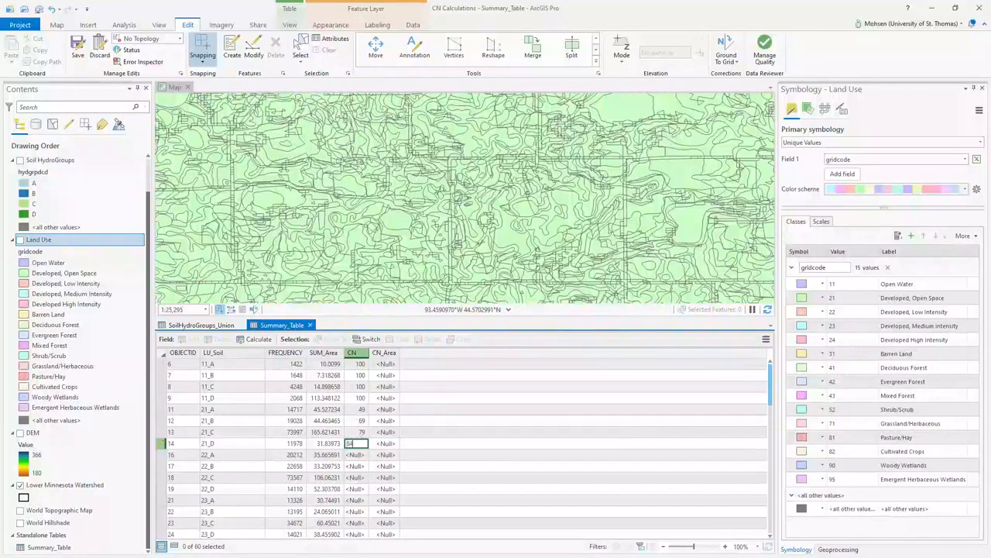
pyautogui.write('4')
pyautogui.press('Return')
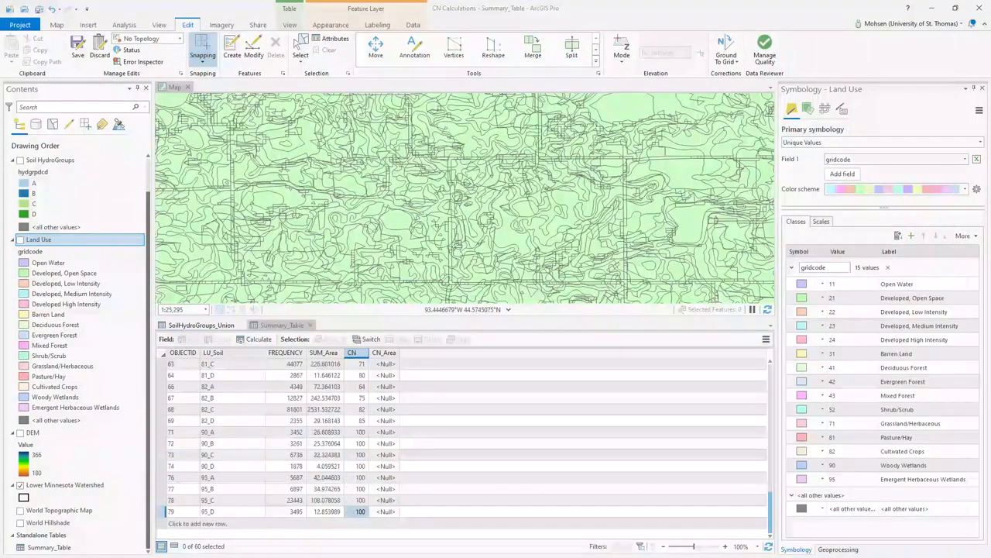
# Step: Review the CN values entered for the LU_Soil rows of Summary_Table down to 95_D
pyautogui.scroll(10, 361, 432)
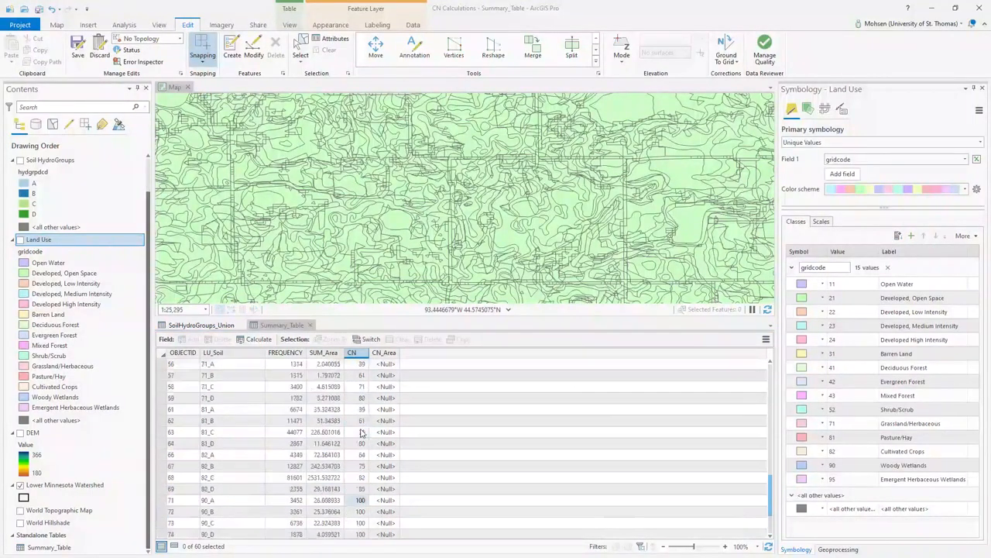
pyautogui.scroll(-5, 361, 432)
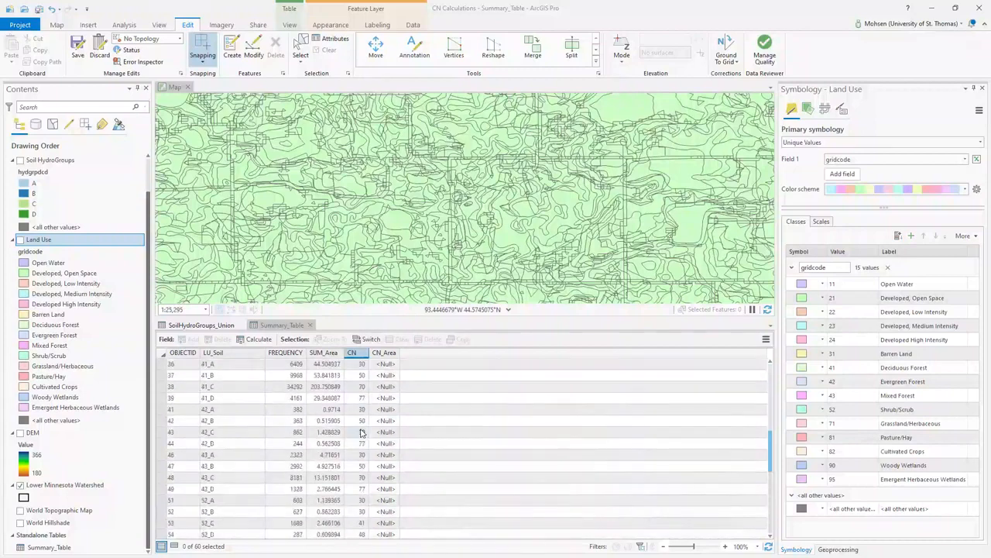
pyautogui.scroll(-5, 361, 432)
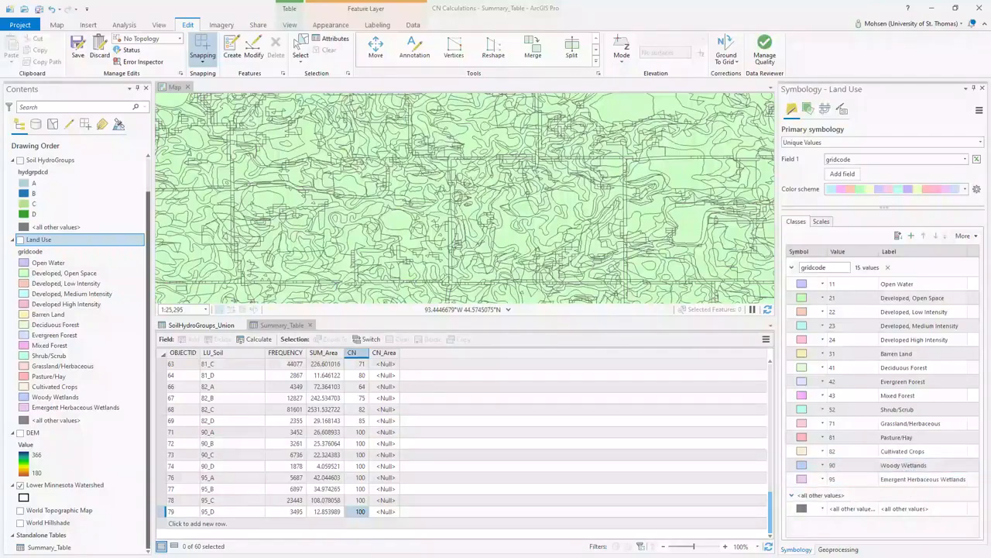
# Step: Switch to Curve Number Table.docx in Word and examine the land use descriptions and the Water row's curve numbers for groups A to D
pyautogui.hotkey('alt', 'Tab')
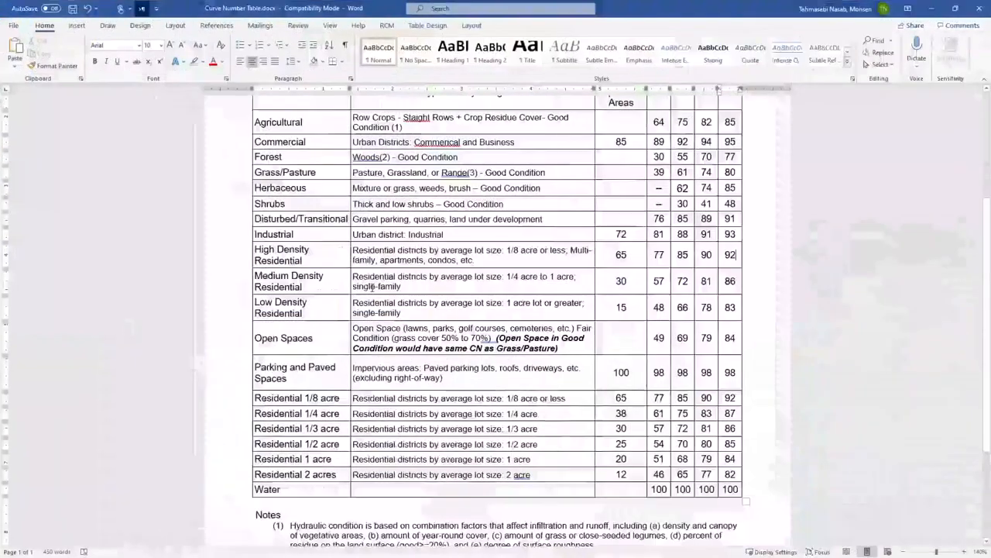
pyautogui.scroll(4, 373, 289)
pyautogui.scroll(-3, 372, 289)
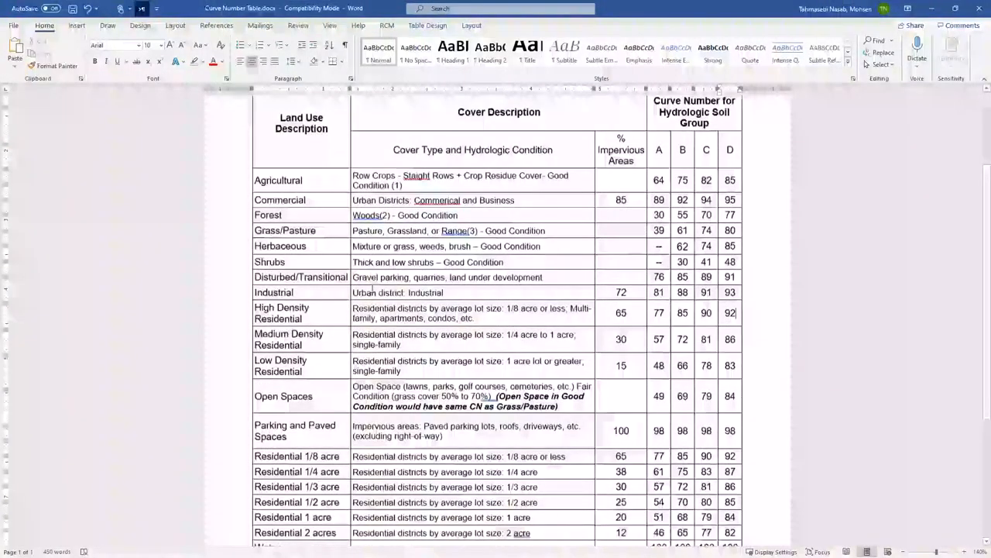
pyautogui.scroll(-1, 375, 292)
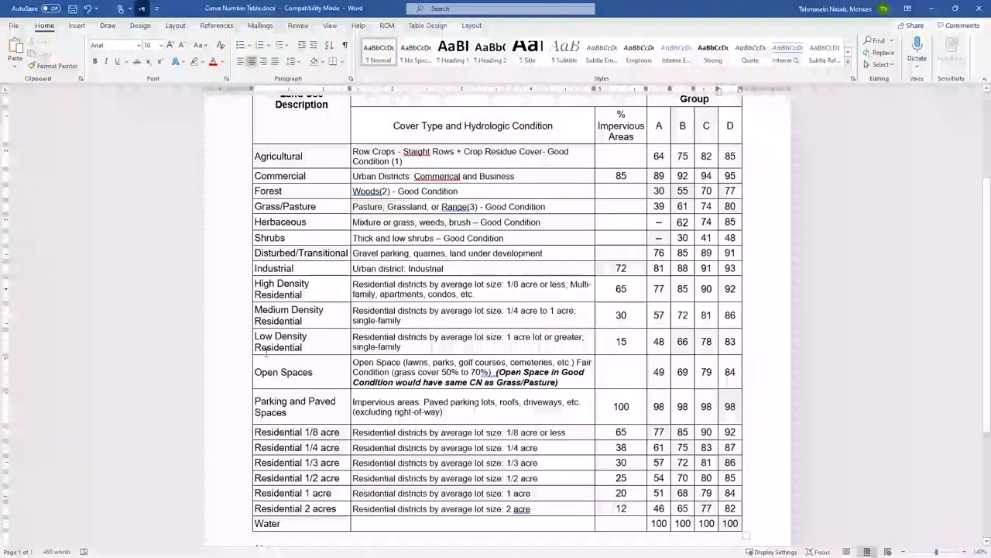
pyautogui.scroll(-1, 332, 414)
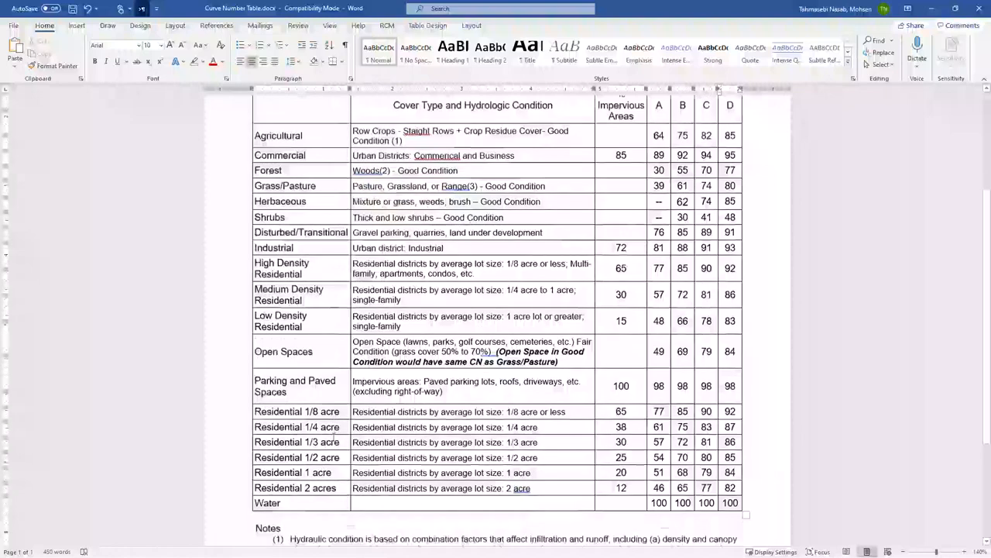
pyautogui.scroll(-2, 334, 440)
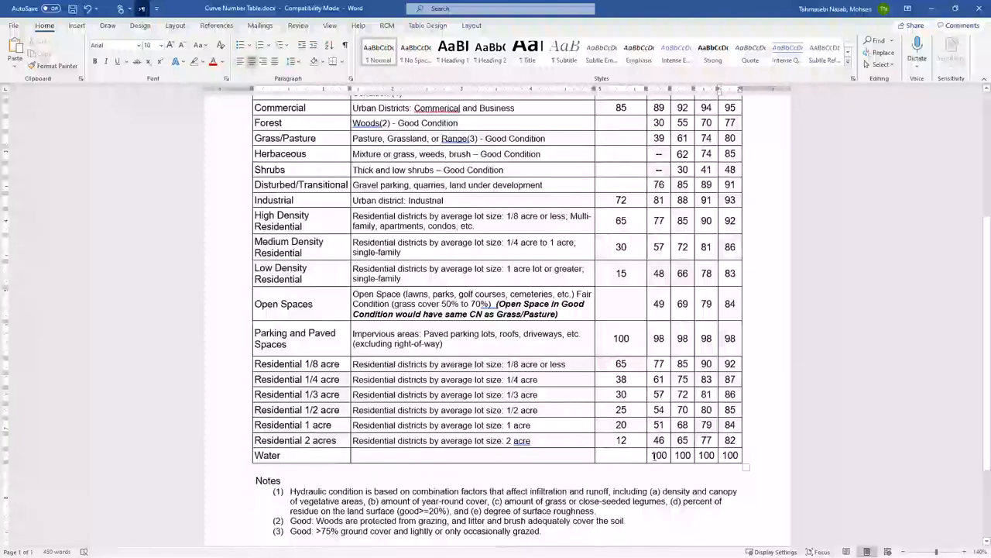
pyautogui.moveTo(653, 455); pyautogui.dragTo(734, 457)
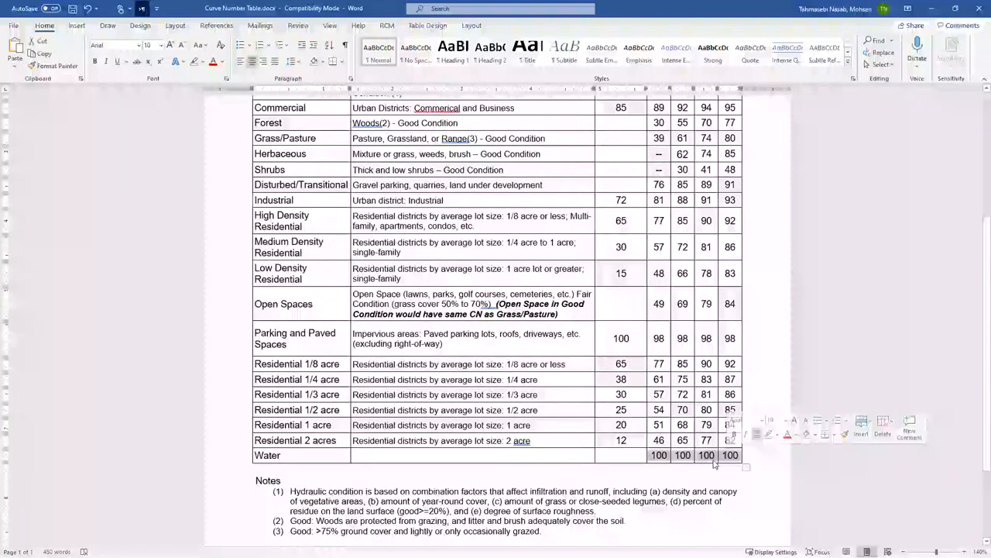
pyautogui.click(713, 460)
# Step: Examine the Herbaceous and Shrubs rows of the curve number table, especially their entries for soil group A
pyautogui.scroll(5, 712, 460)
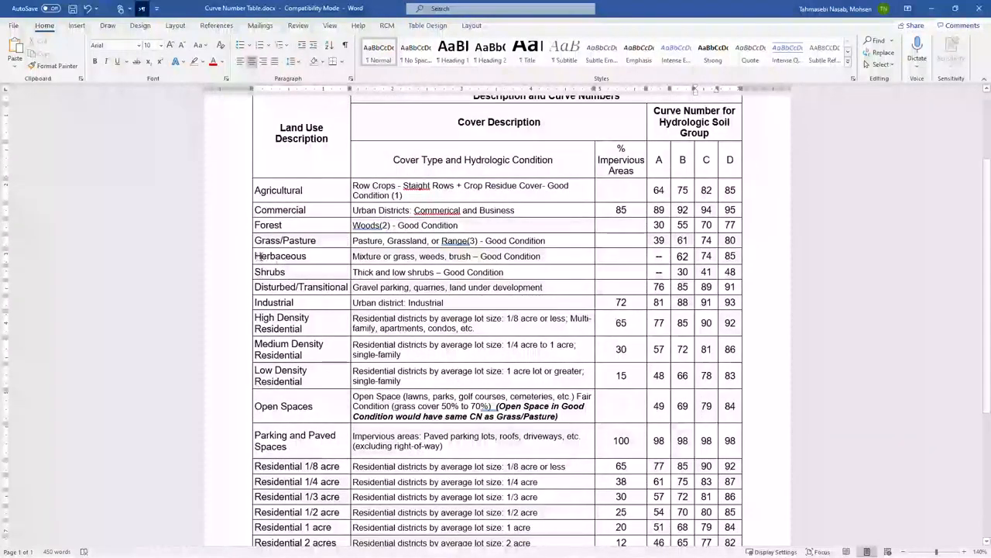
pyautogui.moveTo(259, 256); pyautogui.dragTo(681, 267)
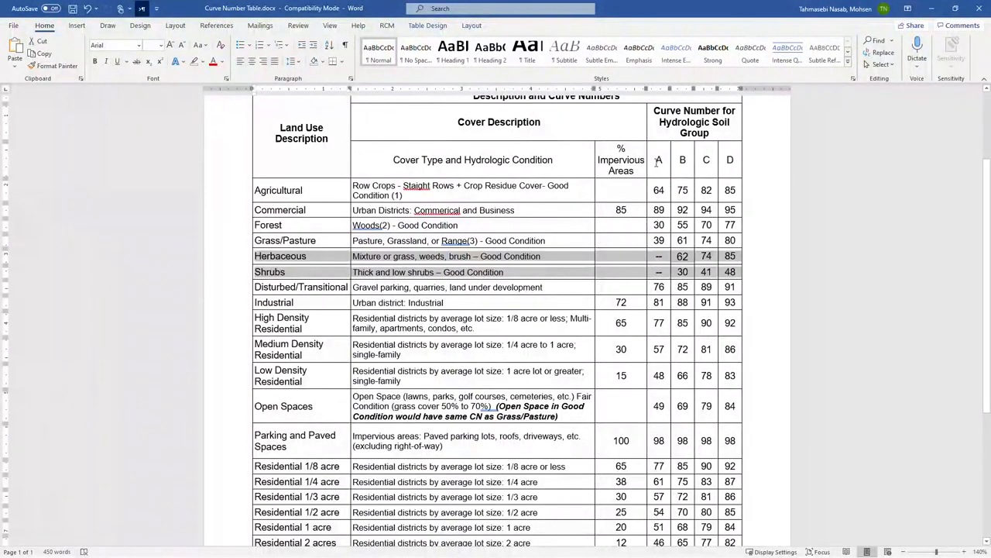
pyautogui.click(657, 272)
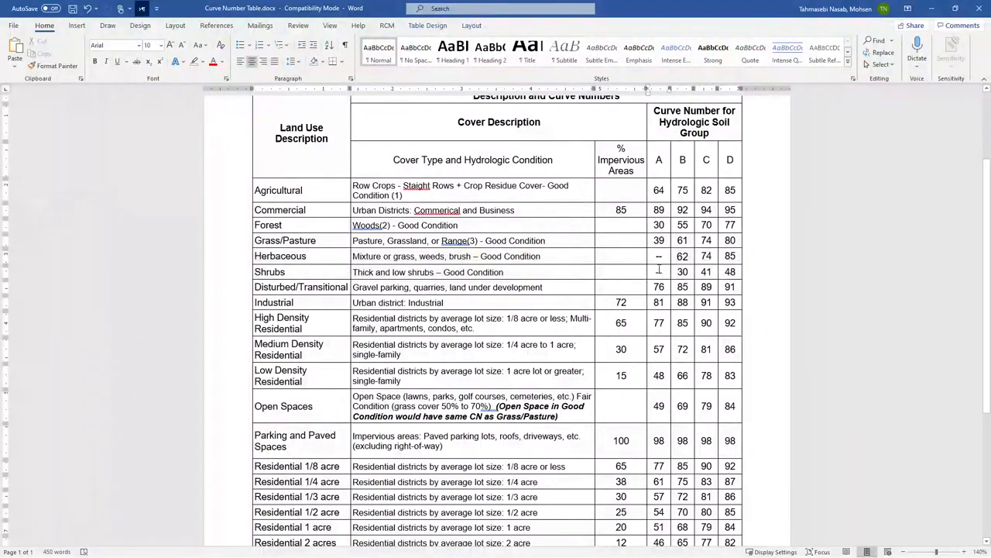
# Step: Check the Shrubs row's entry for soil group A and switch back to the first rows of Summary_Table in ArcGIS Pro
pyautogui.doubleClick(659, 272)
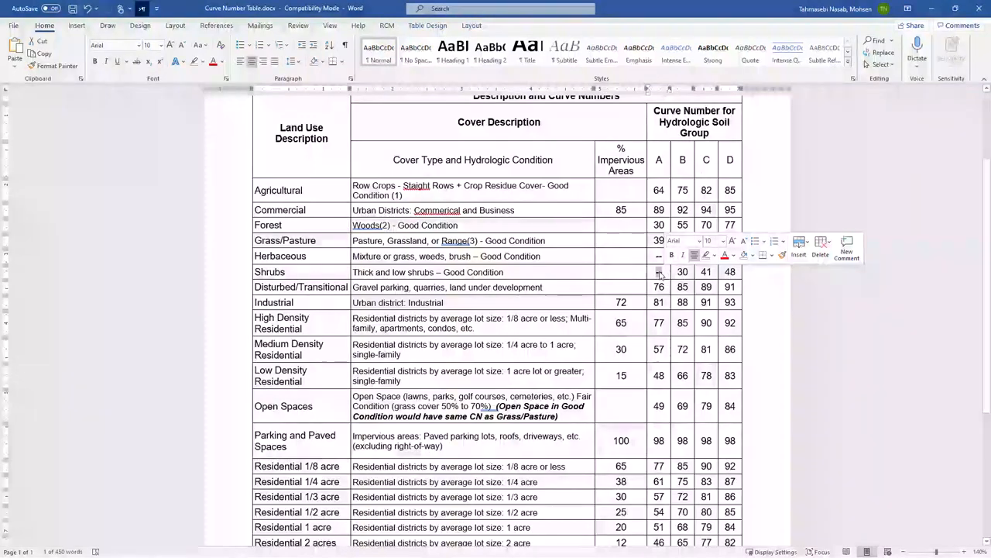
pyautogui.click(661, 273)
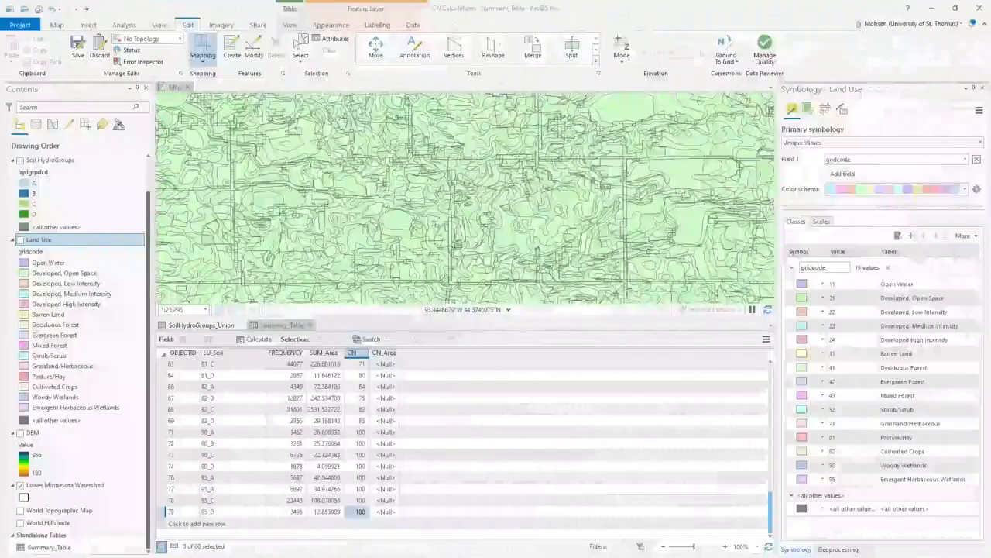
pyautogui.scroll(7, 361, 413)
pyautogui.scroll(8, 360, 416)
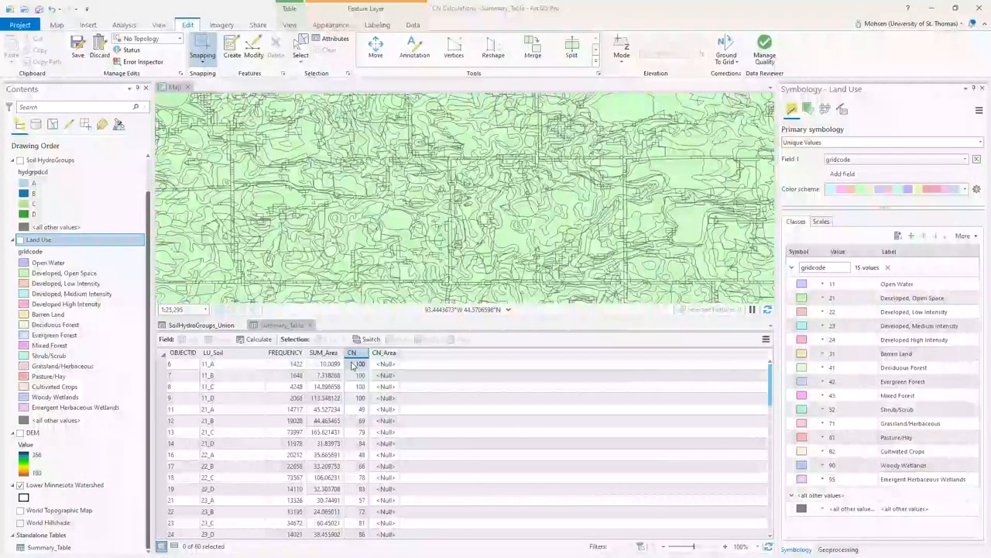
# Step: Hide the SoilHydroGroups_Union layer and show the whole Lower Minnesota Watershed outline centred in the map
pyautogui.scroll(-5, 448, 207)
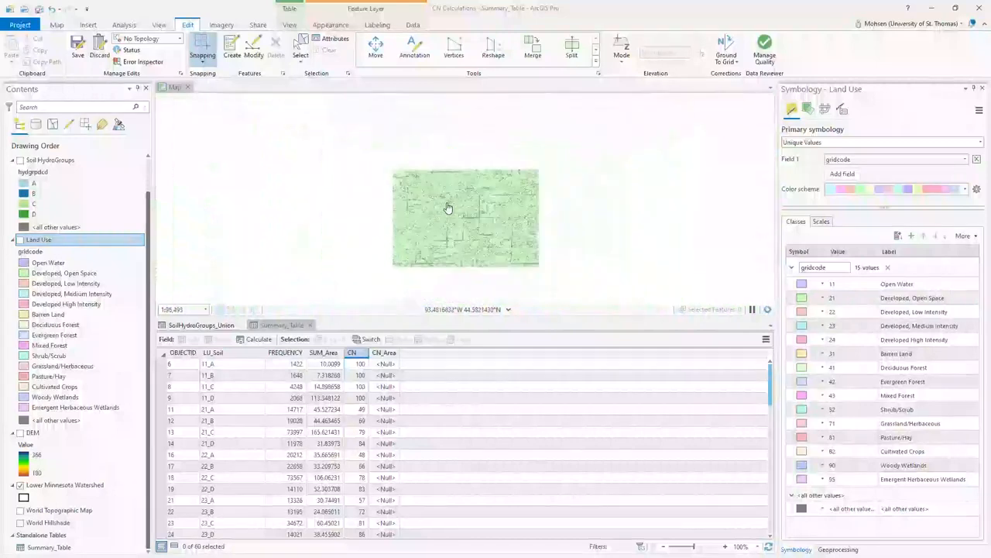
pyautogui.scroll(-3, 459, 207)
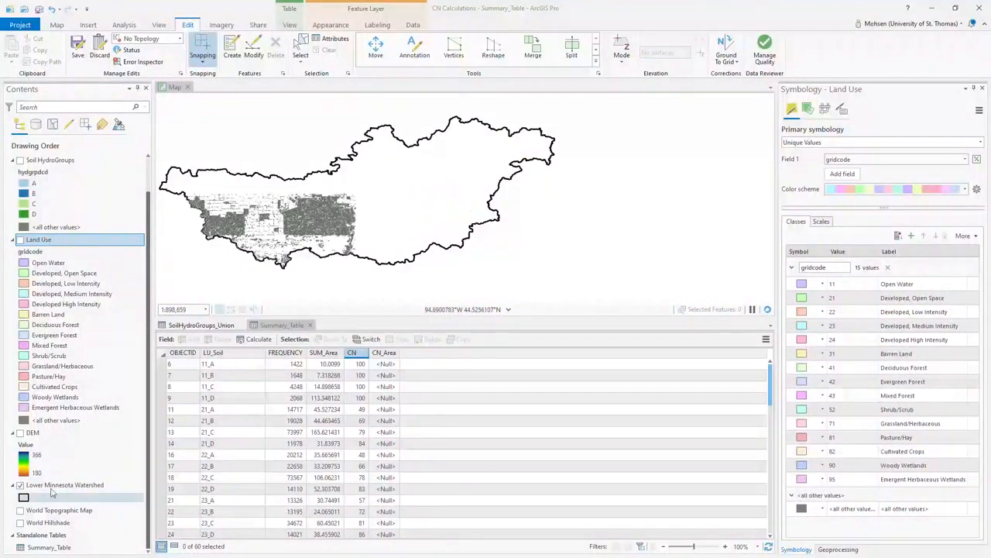
pyautogui.click(19, 172)
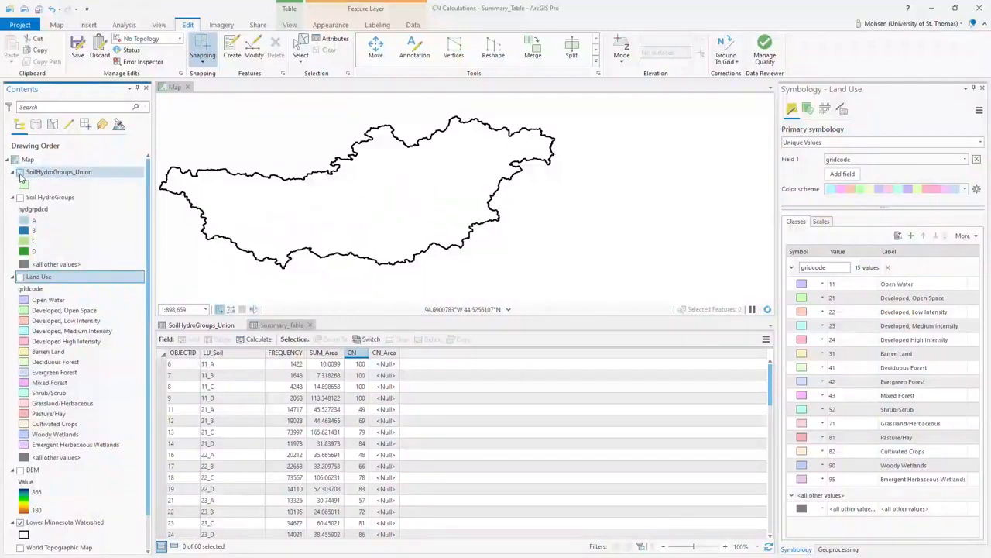
pyautogui.moveTo(421, 226); pyautogui.dragTo(511, 219)
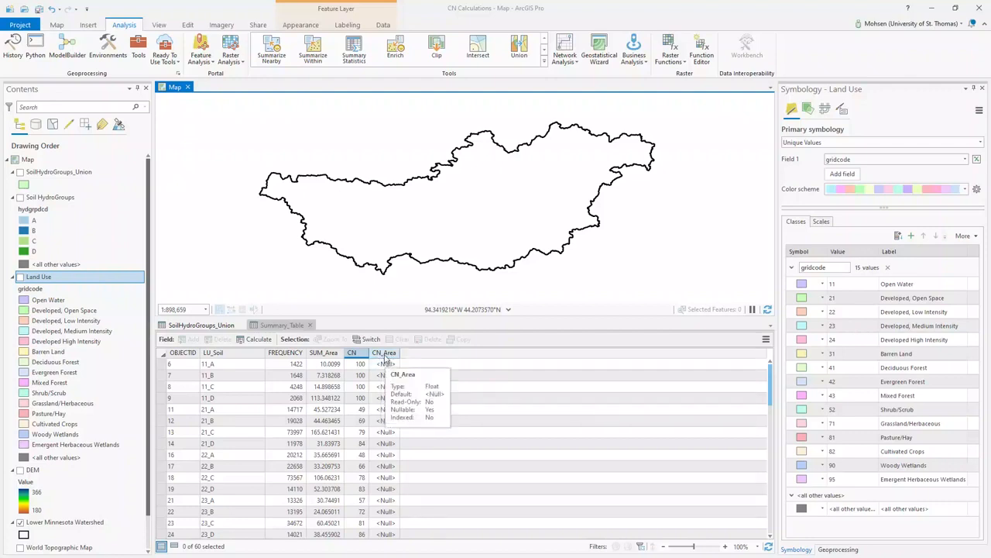
# Step: Calculate the CN_Area field of Summary_Table with the Python 3 expression !CN! * !SUM_Area!
pyautogui.rightClick(385, 358)
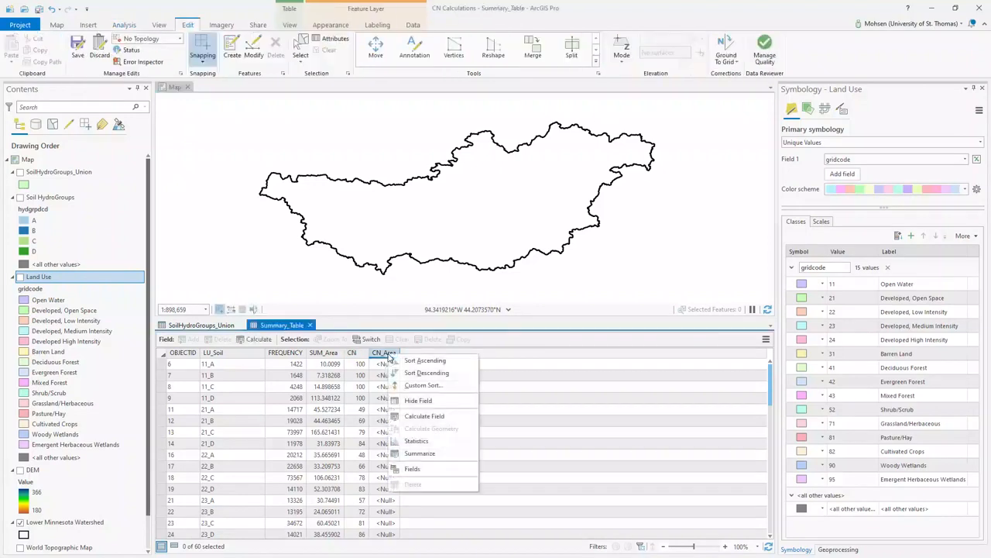
pyautogui.click(428, 417)
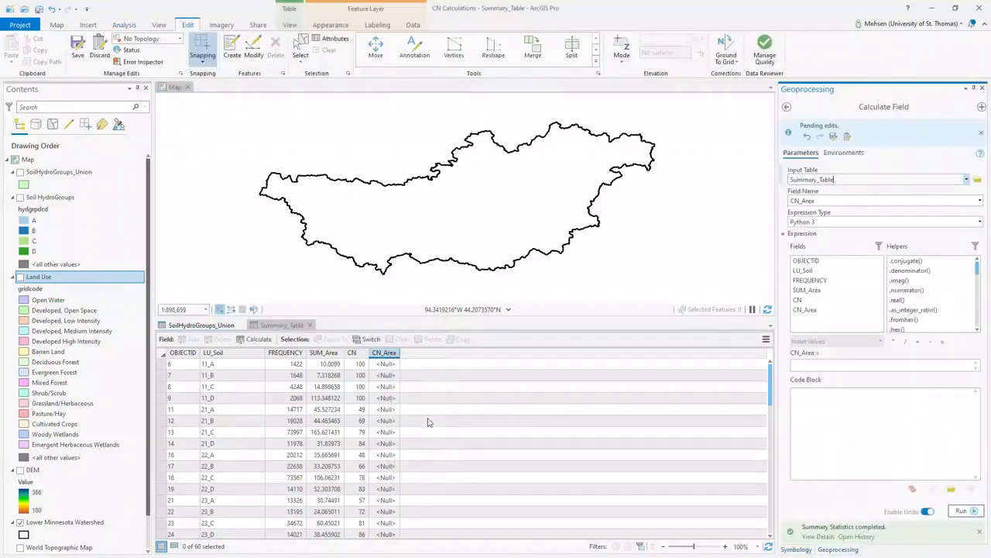
pyautogui.click(803, 362)
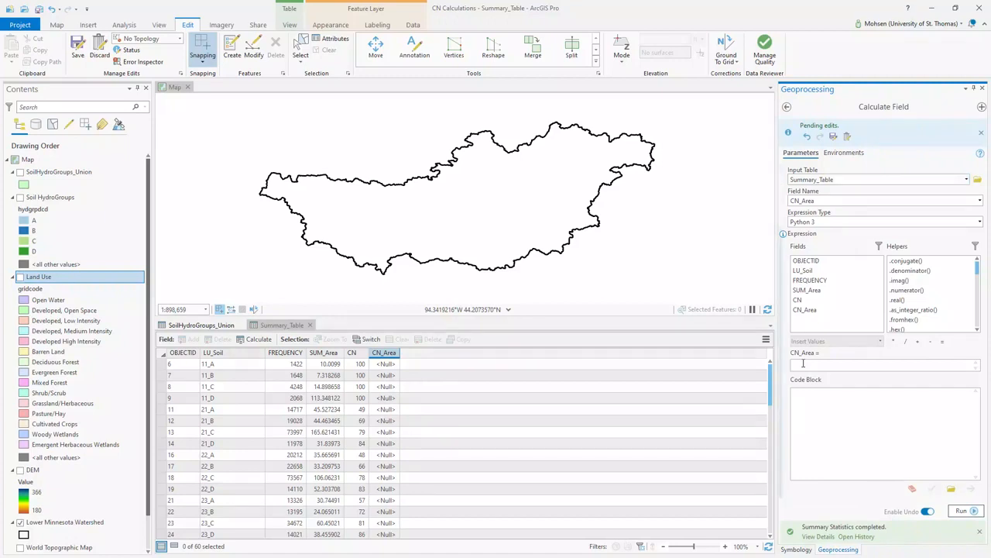
pyautogui.doubleClick(798, 300)
pyautogui.click(816, 364)
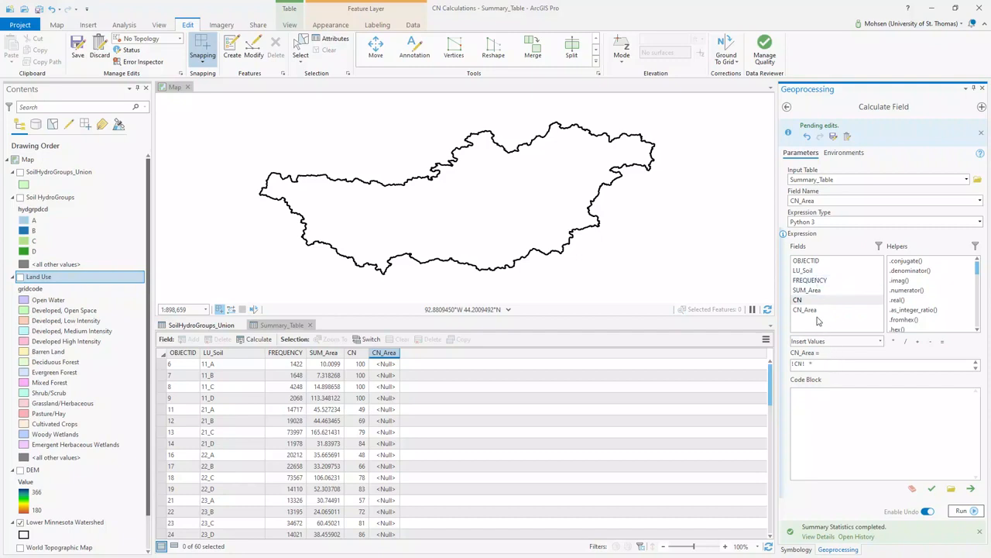
pyautogui.doubleClick(822, 291)
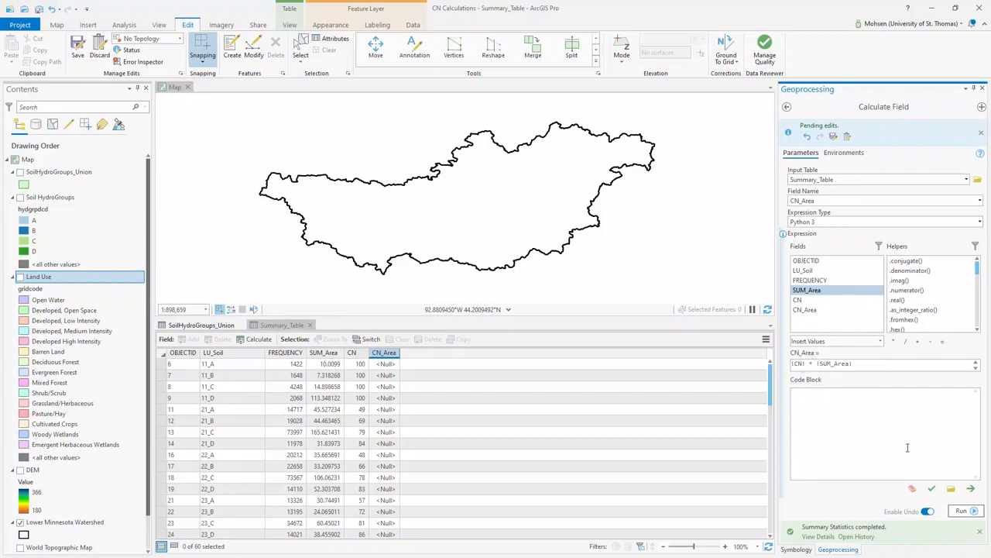
pyautogui.click(961, 510)
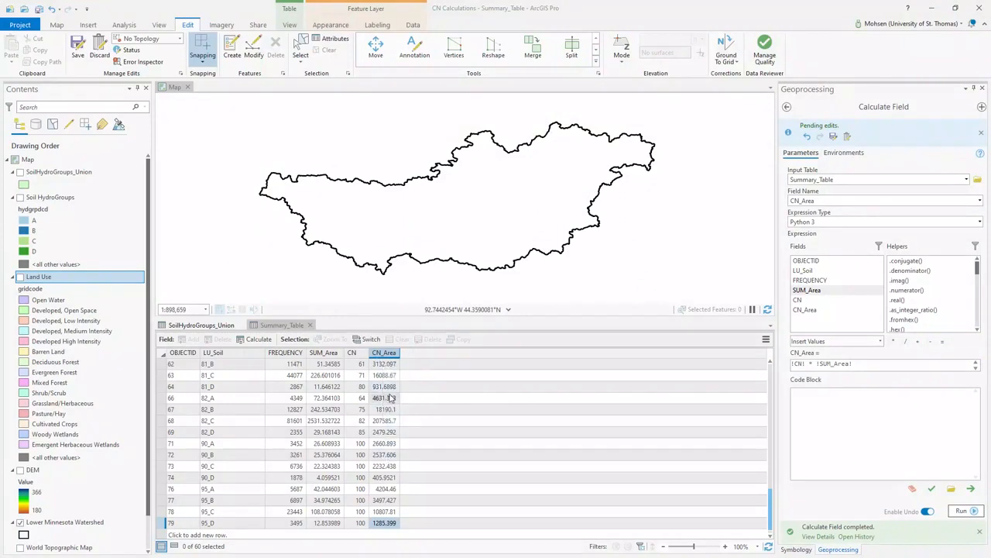
# Step: Display the statistics of the CN_Area field in Summary_Table and copy its Sum value
pyautogui.scroll(10, 390, 411)
pyautogui.scroll(2, 391, 422)
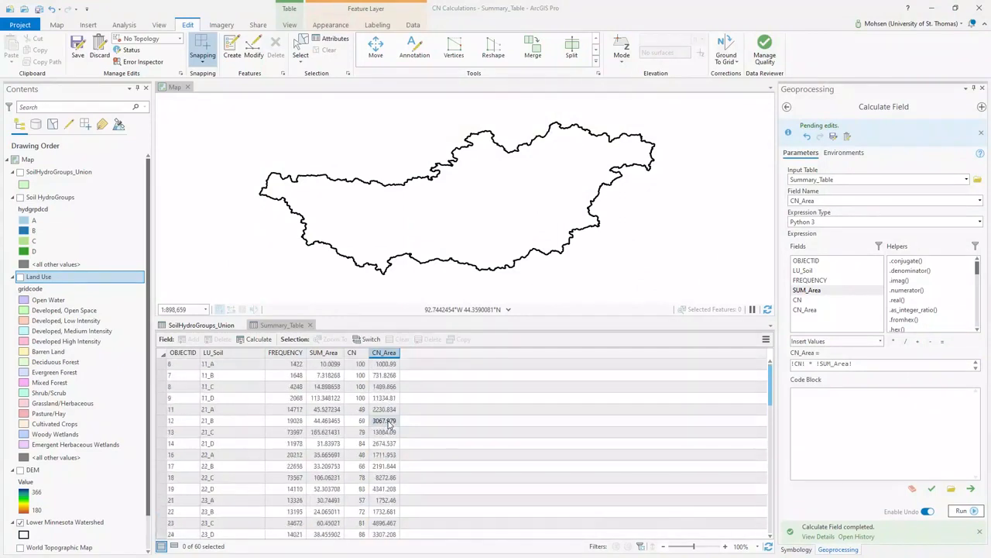
pyautogui.rightClick(384, 358)
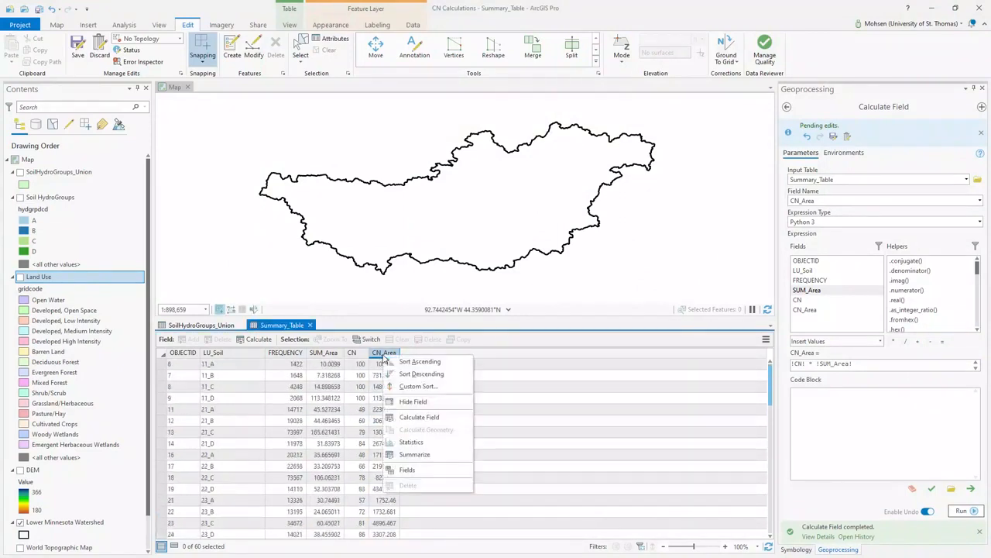
pyautogui.click(434, 444)
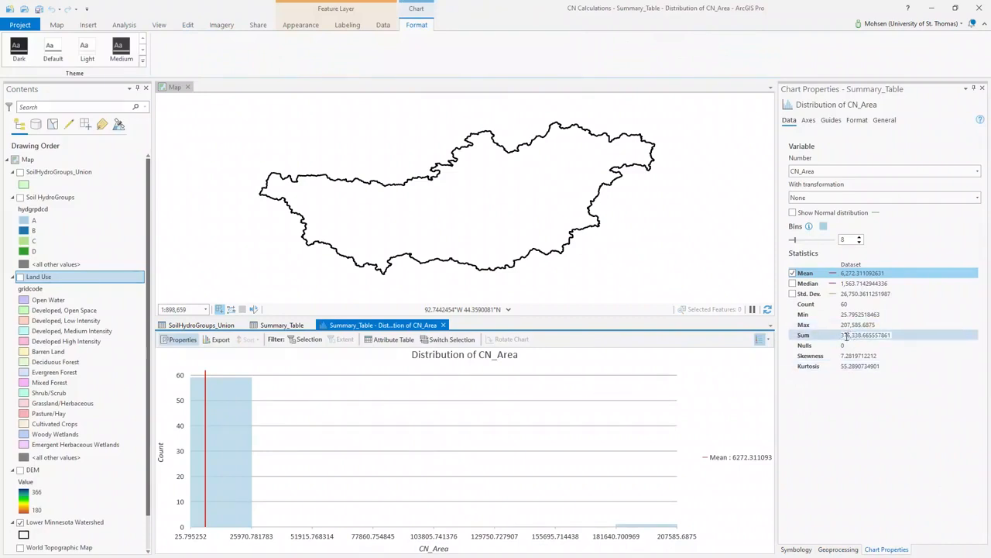
pyautogui.moveTo(842, 335); pyautogui.dragTo(892, 335)
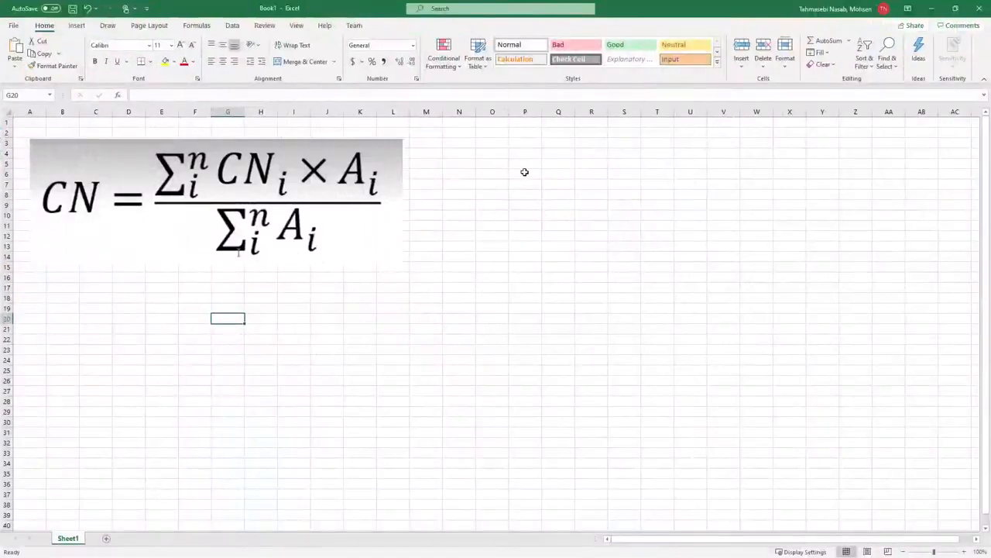
# Step: Switch to Book1 in Excel, enter the CN_Area sum 376338.665557861 in cell P6 and widen column P to fit it
pyautogui.click(525, 172)
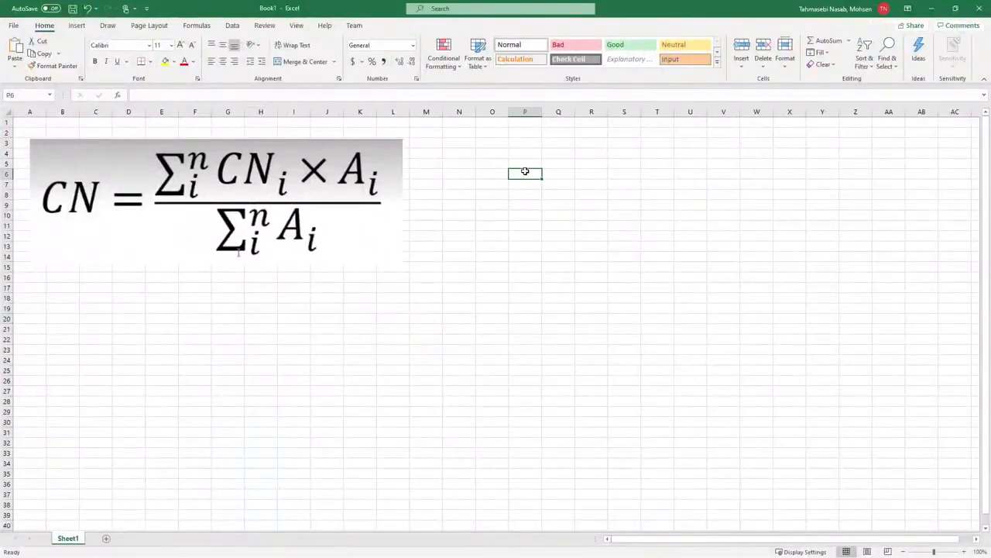
pyautogui.write('376338.665557861')
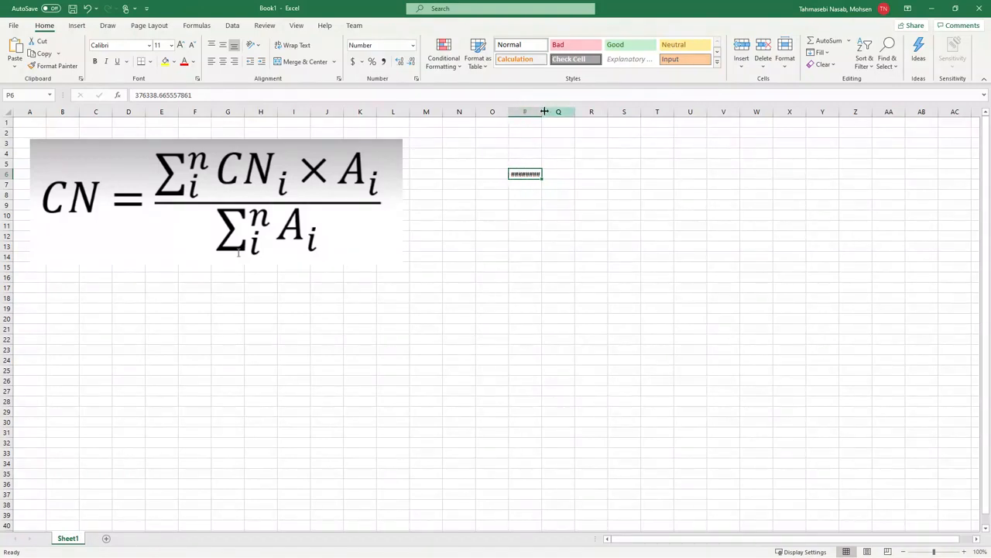
pyautogui.moveTo(543, 112); pyautogui.dragTo(582, 109)
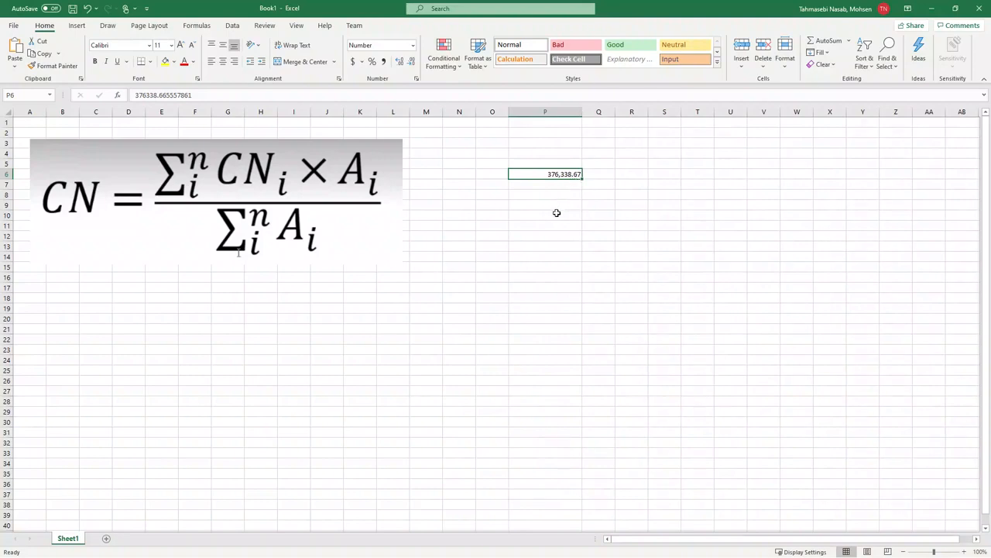
# Step: Label cell O6 as N for the numerator and cell O7 as D for the denominator
pyautogui.click(490, 173)
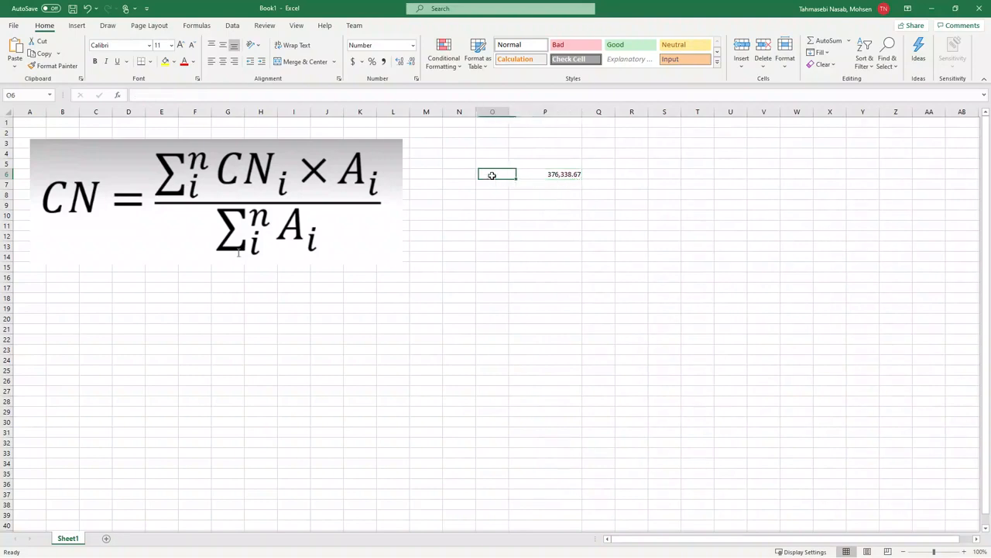
pyautogui.write('N')
pyautogui.press('Return')
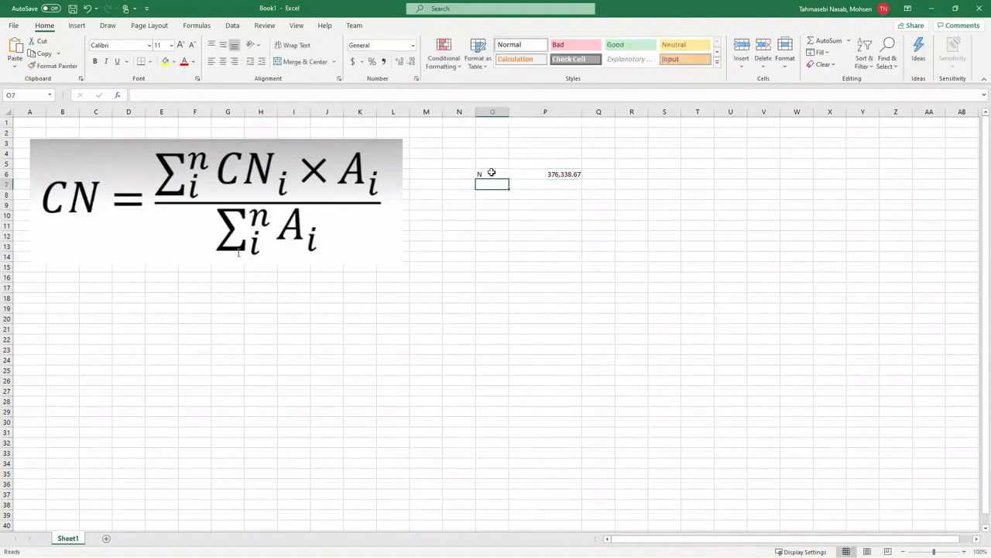
pyautogui.write('D')
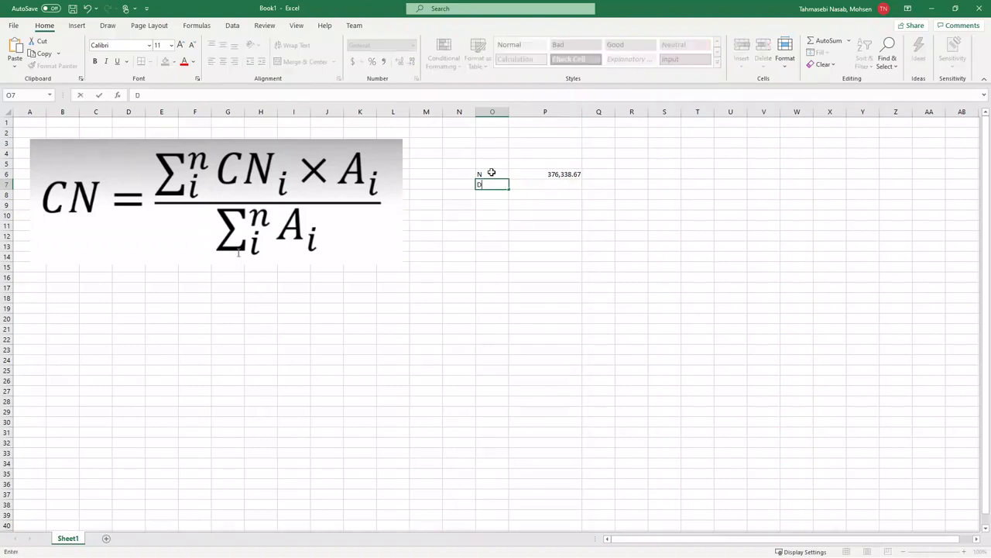
pyautogui.press('Return')
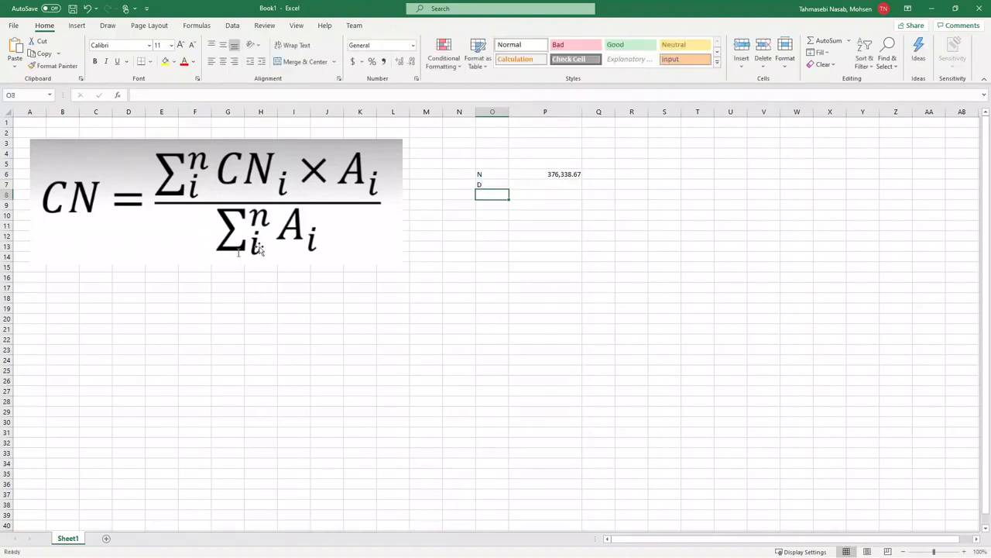
# Step: Switch to ArcGIS Pro, close the CN_Area chart and copy the Sum from the statistics of Summary_Table's SUM_Area field
pyautogui.moveTo(673, 10); pyautogui.dragTo(990, 143)
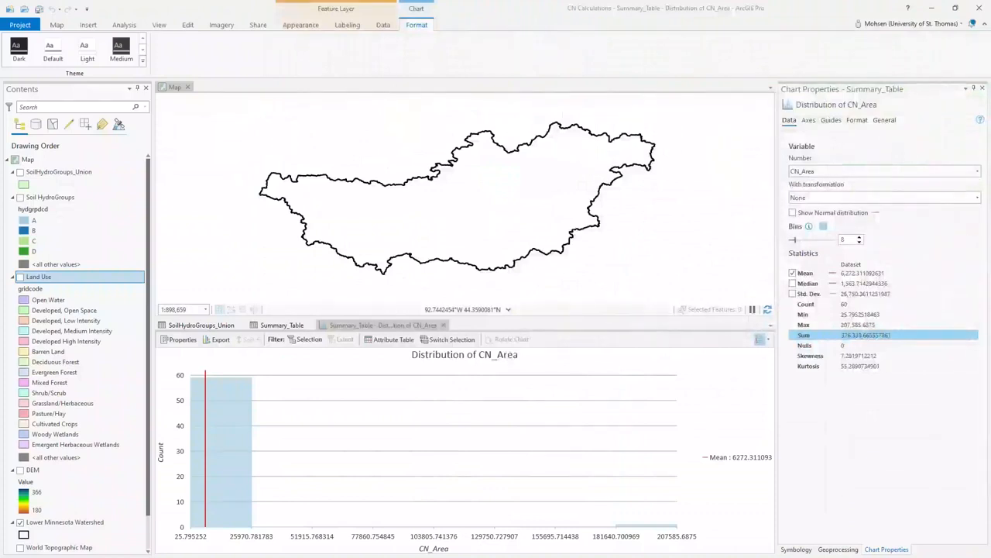
pyautogui.click(444, 326)
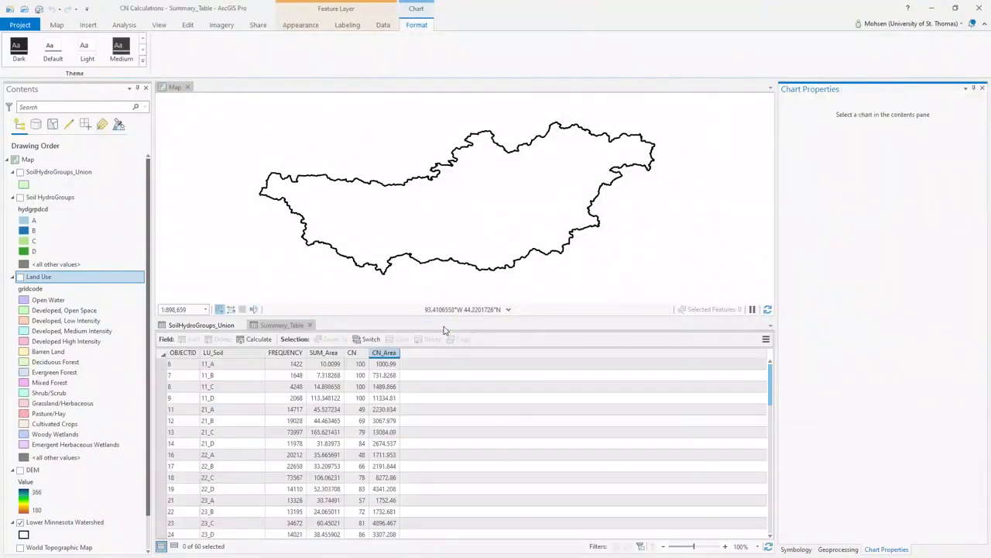
pyautogui.click(328, 357)
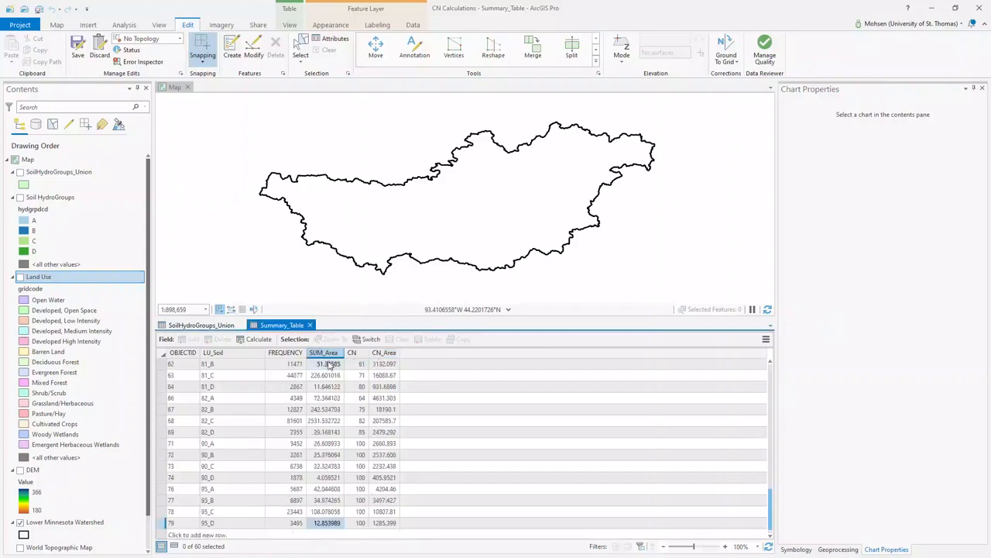
pyautogui.scroll(14, 327, 368)
pyautogui.scroll(1, 327, 368)
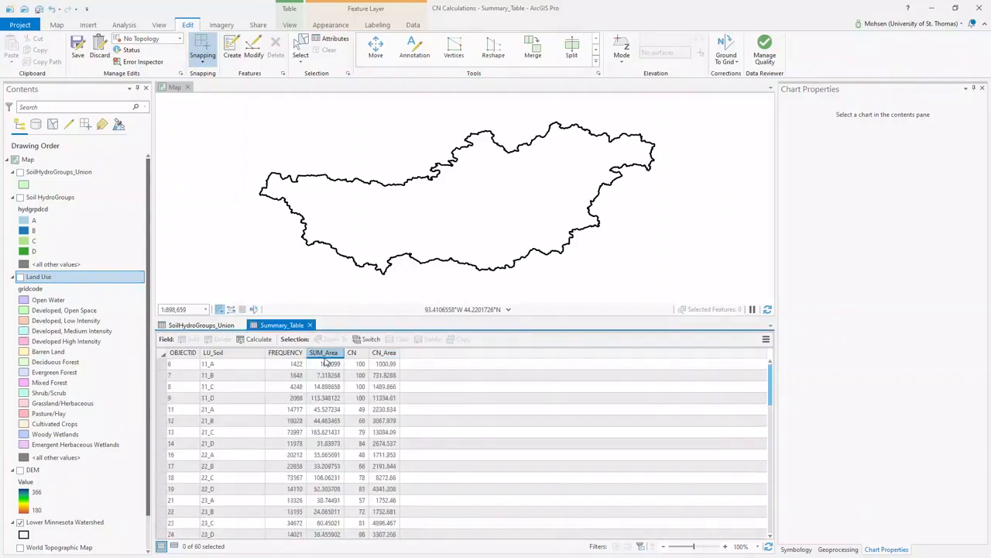
pyautogui.rightClick(327, 354)
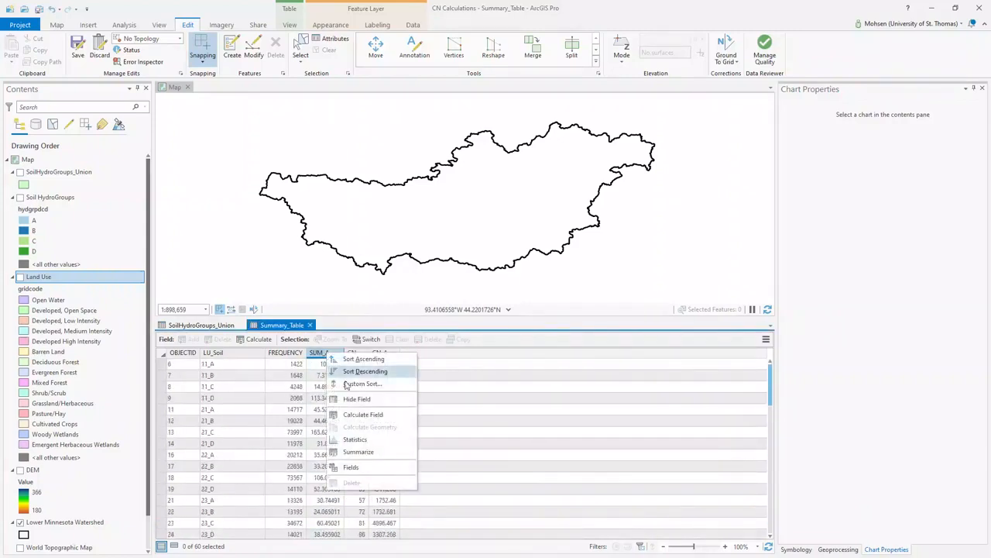
pyautogui.click(364, 443)
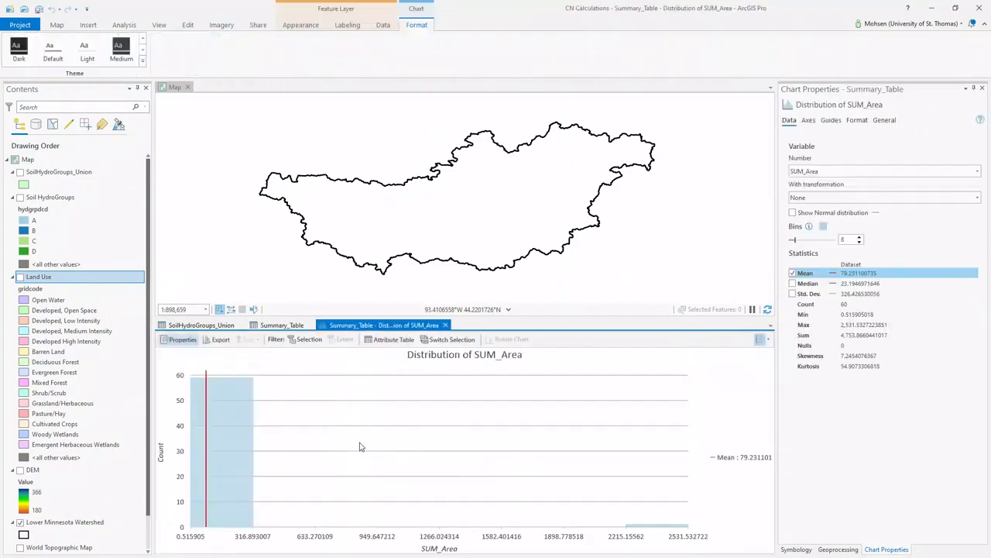
pyautogui.click(866, 335)
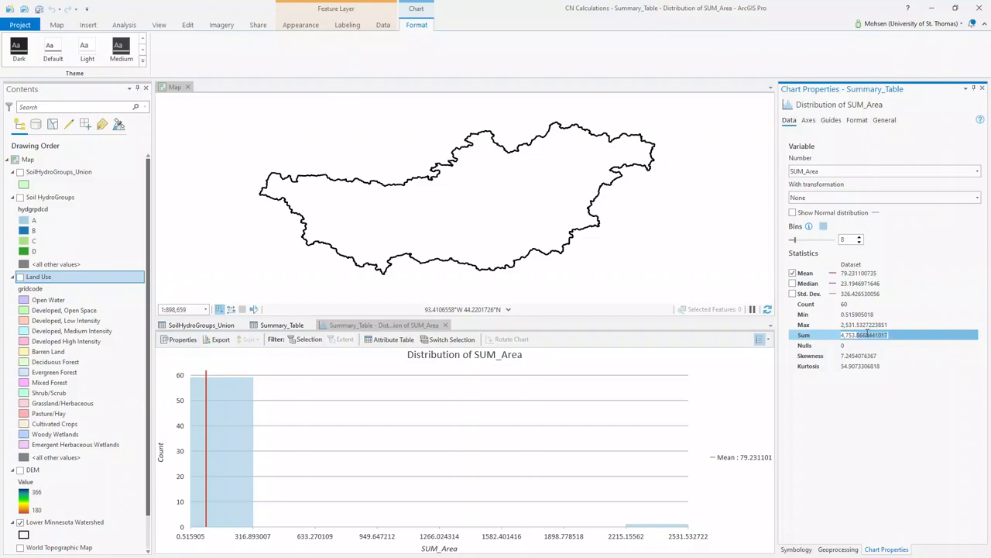
pyautogui.moveTo(843, 334); pyautogui.dragTo(900, 337)
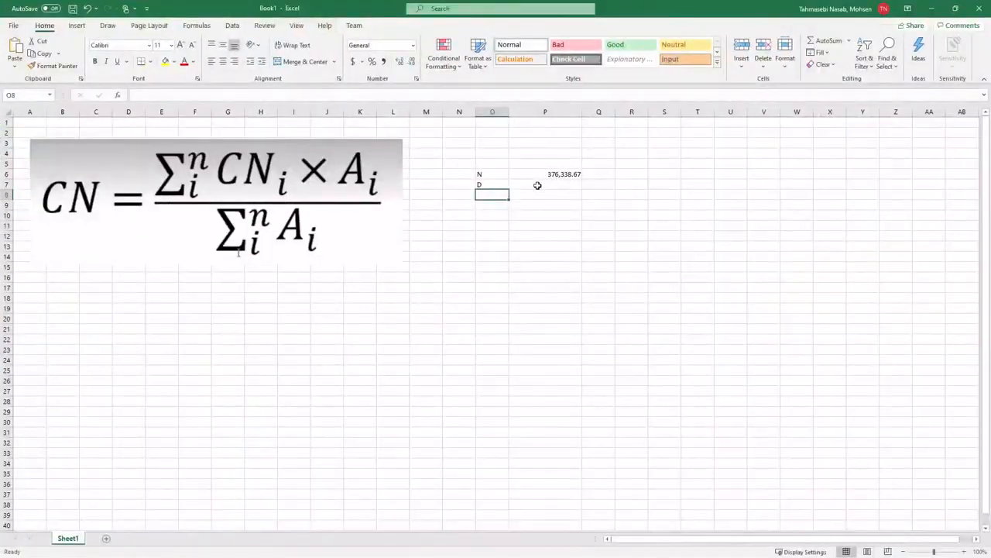
# Step: Enter the copied SUM_Area sum, 4,753.87, in cell P7 as the denominator and label cell O9 as CN
pyautogui.click(538, 185)
pyautogui.click(540, 235)
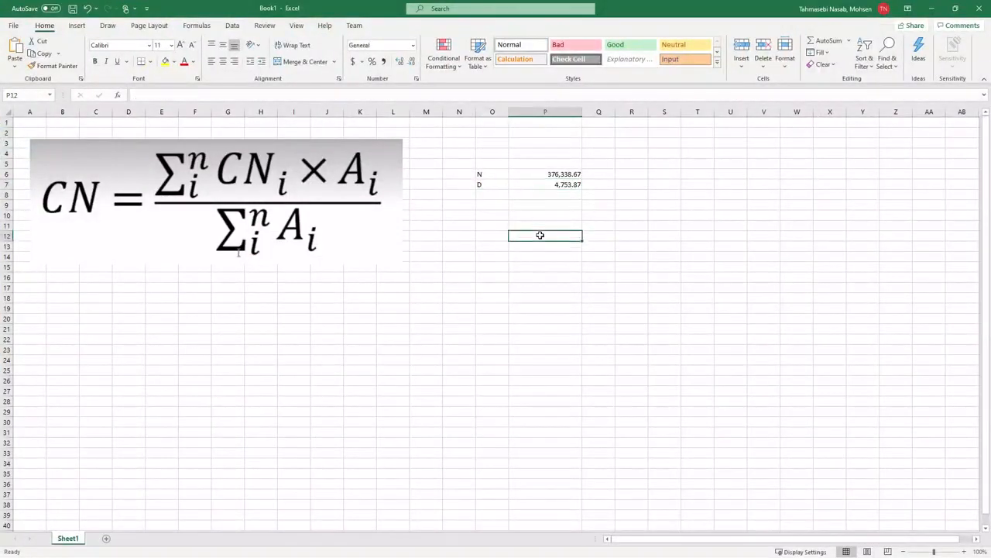
pyautogui.click(501, 205)
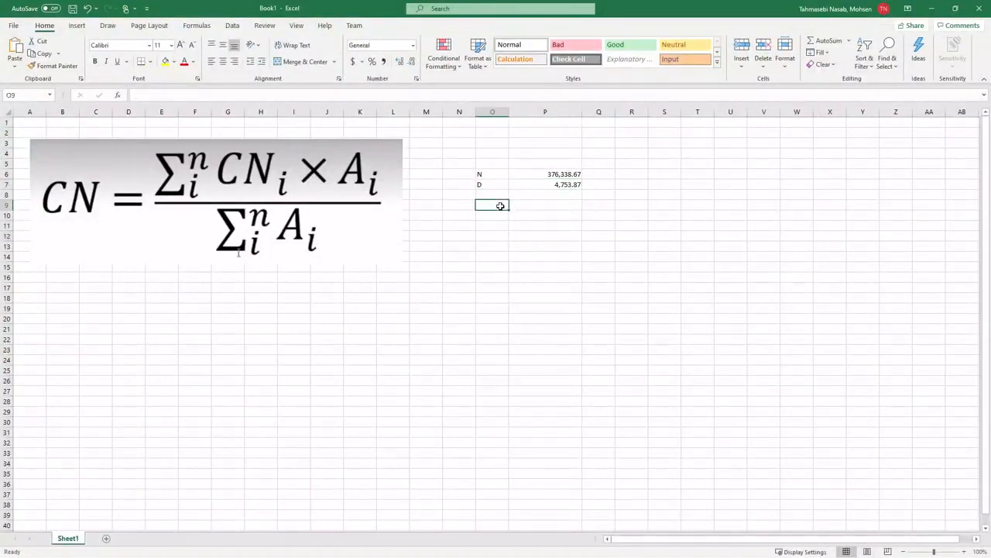
pyautogui.write('CN')
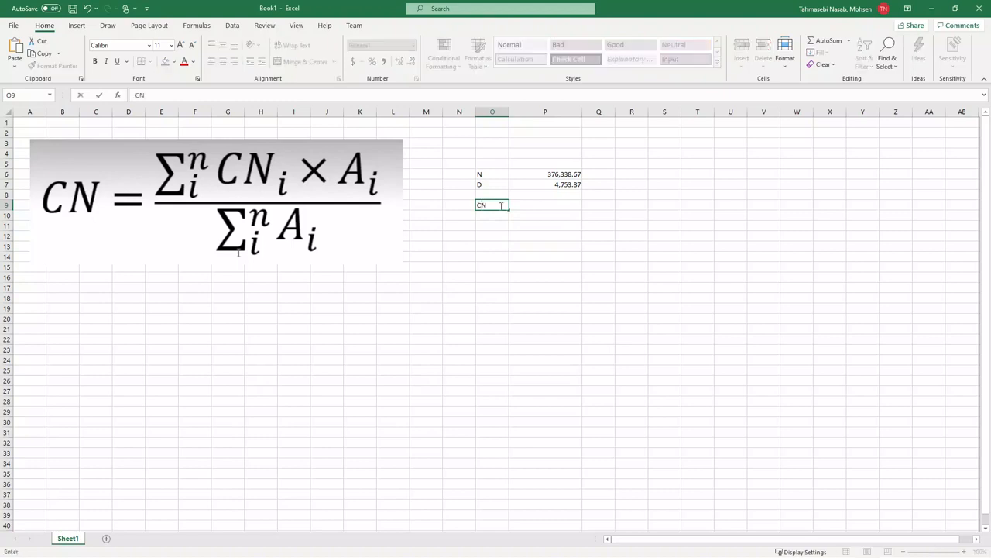
pyautogui.press('Tab')
# Step: Calculate the curve number in cell P9 with the formula =P6/P7
pyautogui.write('=')
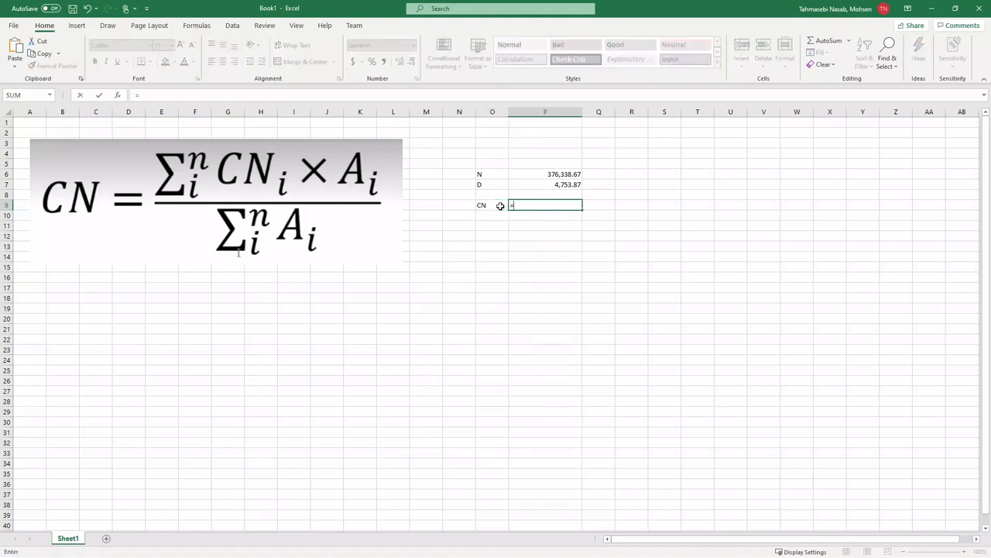
pyautogui.click(530, 174)
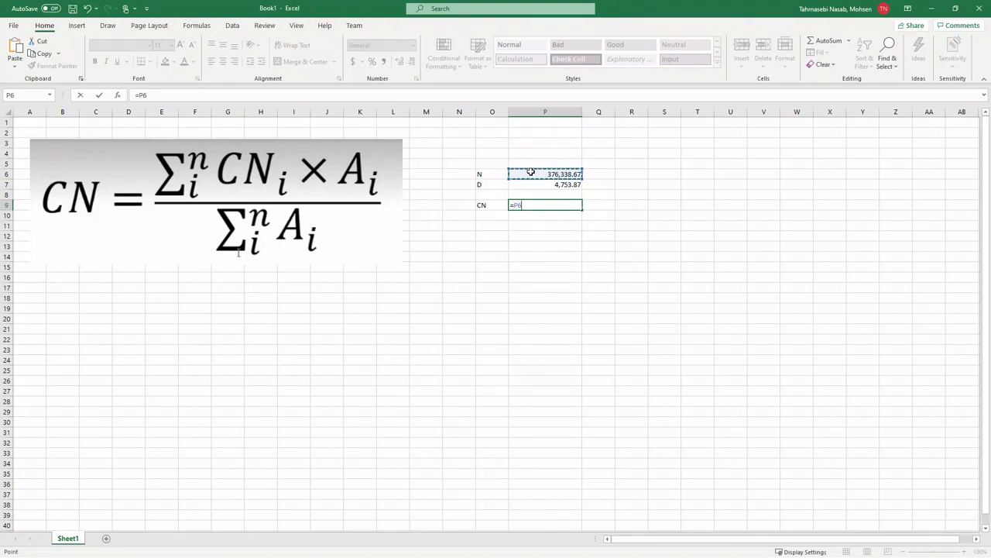
pyautogui.write('/')
pyautogui.click(532, 184)
pyautogui.press('Return')
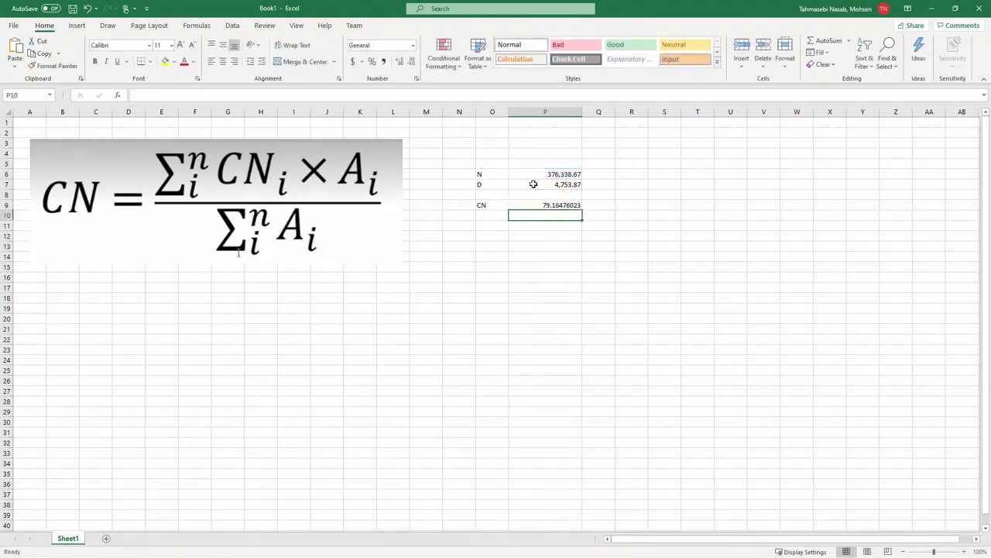
# Step: Enter the rounded curve number 79 in cell Q9 beside the calculated CN value
pyautogui.click(563, 206)
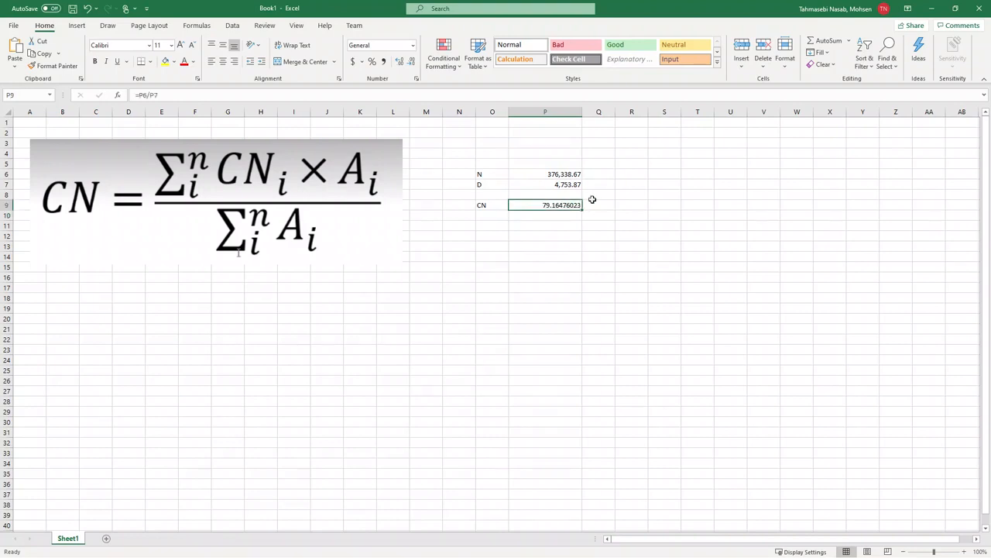
pyautogui.click(594, 206)
pyautogui.write('79')
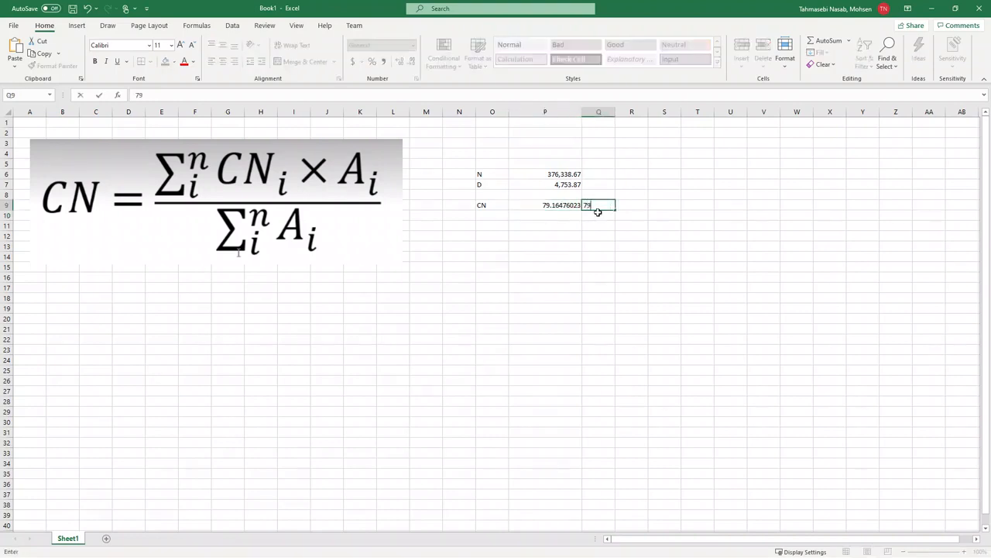
pyautogui.press('Return')
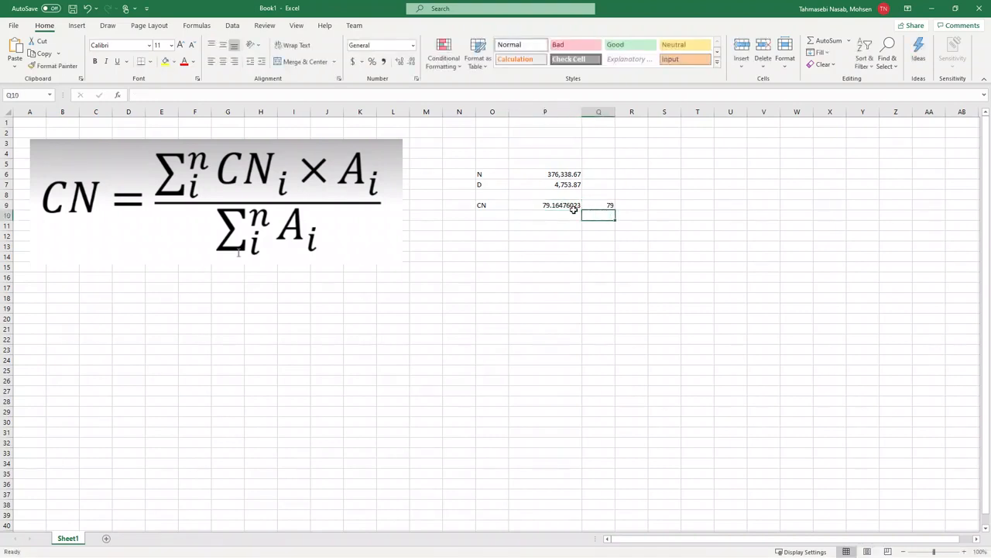
# Step: Highlight the CN label in cell O9 and the rounded value in cell Q9 with a yellow fill
pyautogui.click(500, 205)
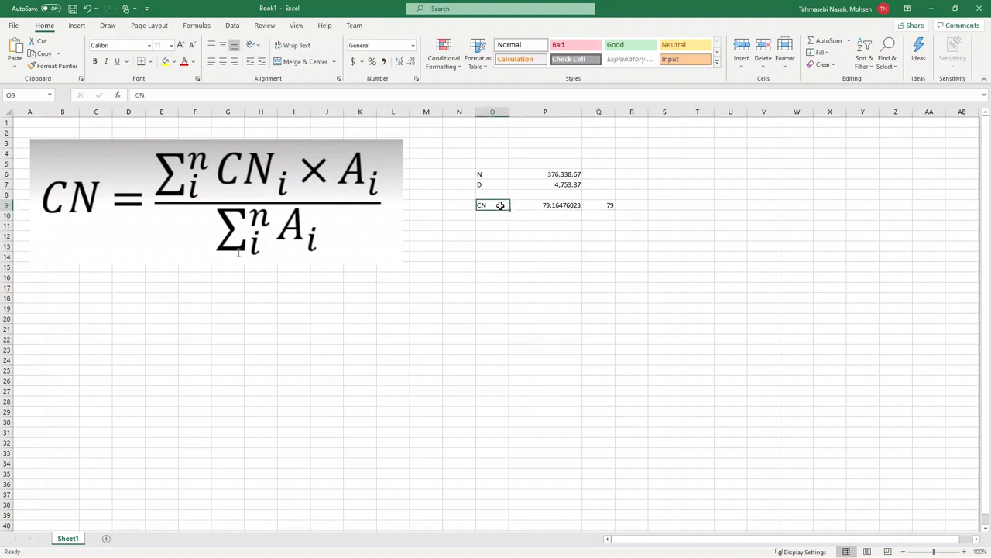
pyautogui.click(165, 61)
pyautogui.click(593, 206)
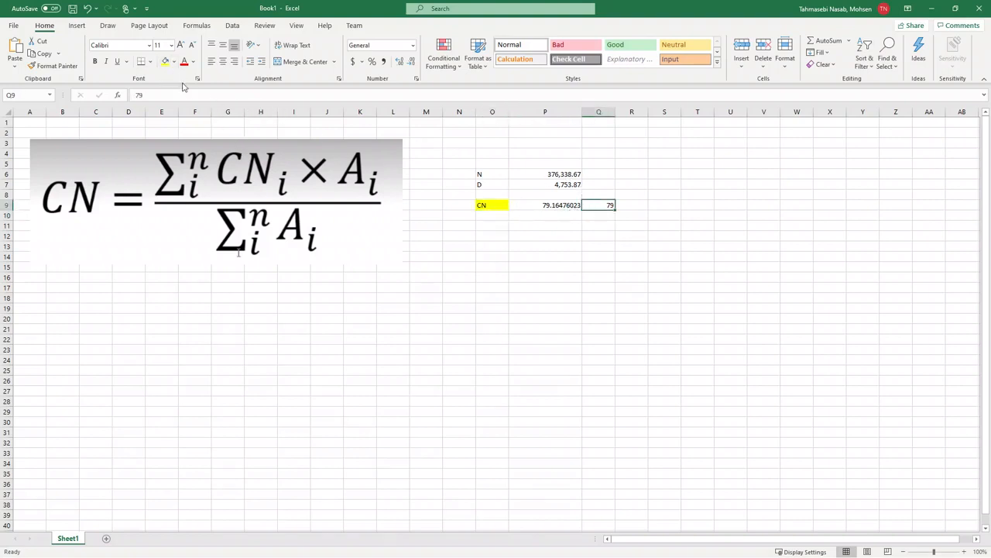
pyautogui.click(165, 62)
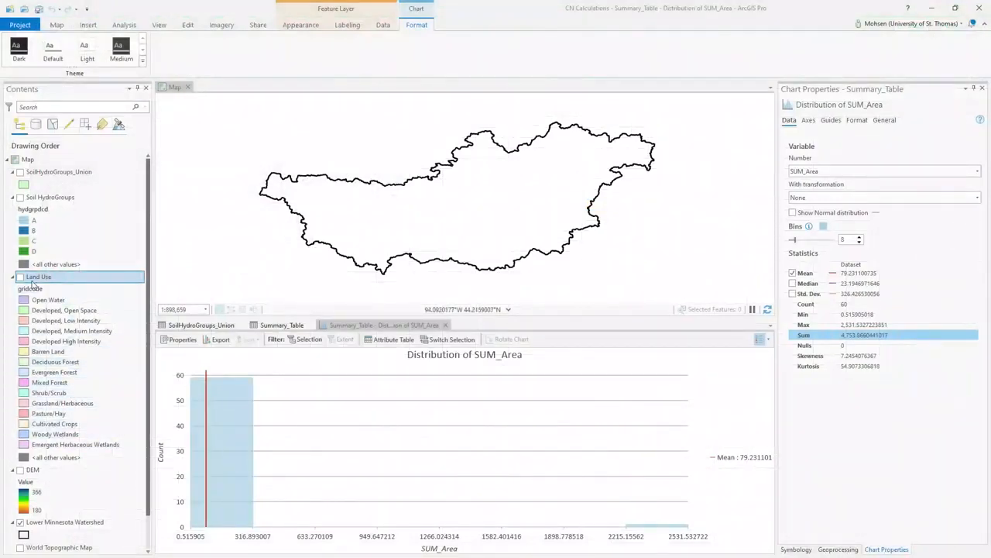
# Step: Collapse the legends of the Land Use and Soil HydroGroups layers and turn on the DEM layer in the map
pyautogui.click(12, 278)
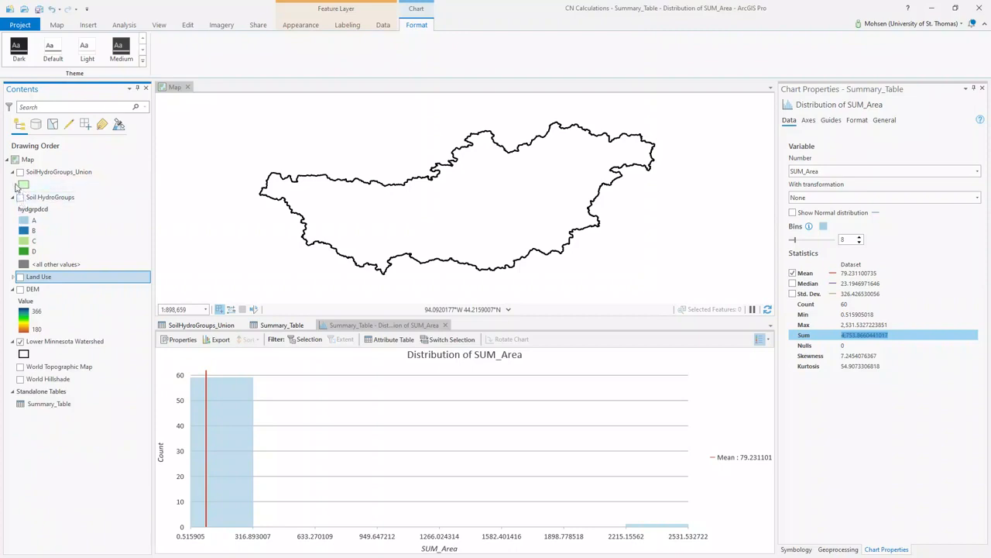
pyautogui.click(13, 198)
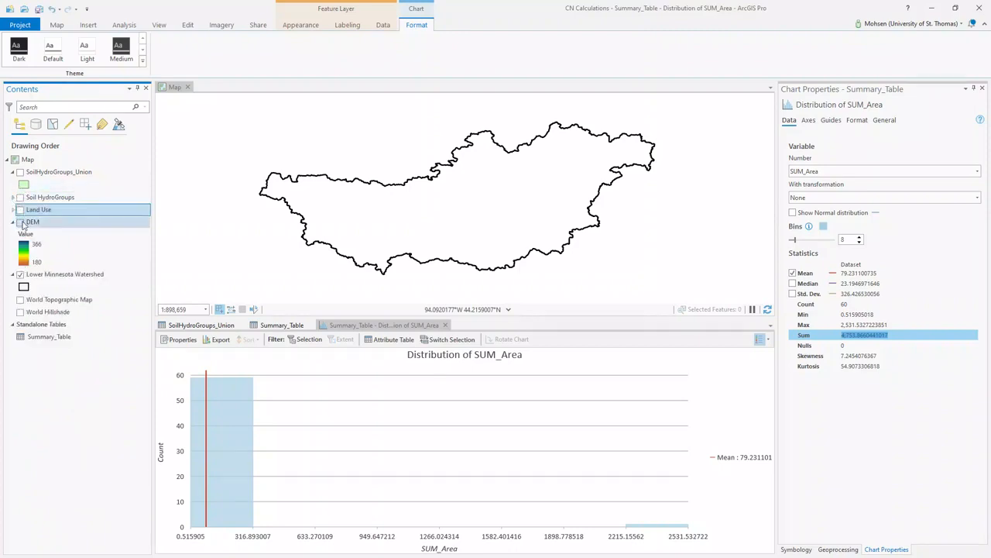
pyautogui.click(21, 222)
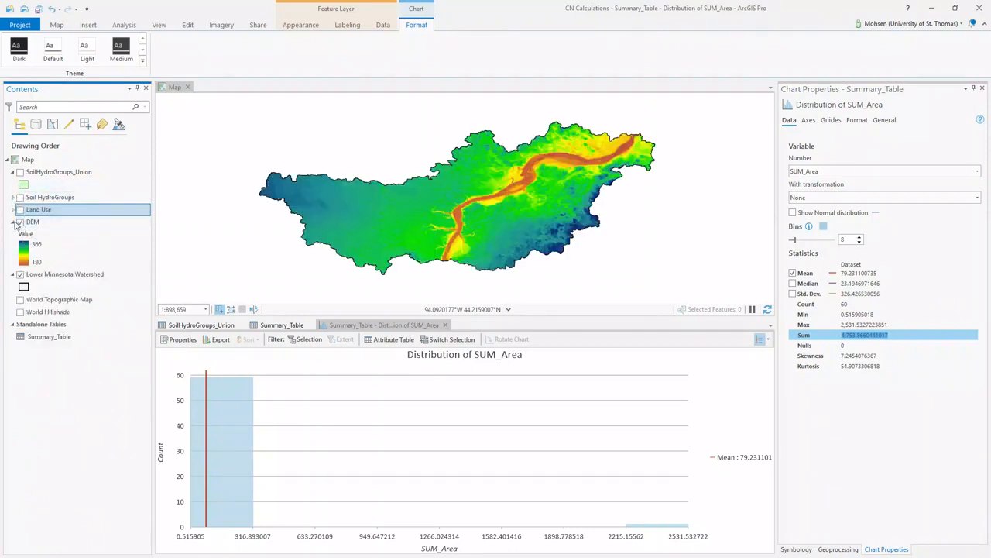